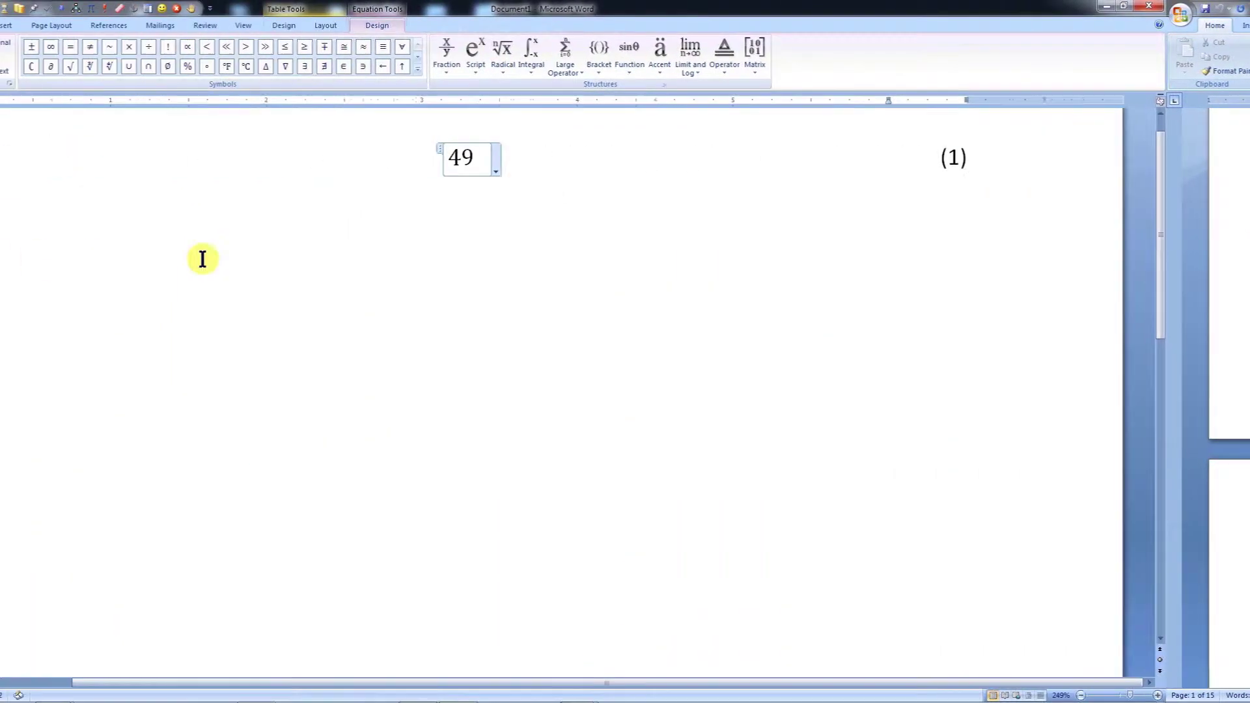
Type the numbered equations a + 7b + c = 120, 16a + 4b + c = 55 and a+b+c=10
type("a + 7b + c =")
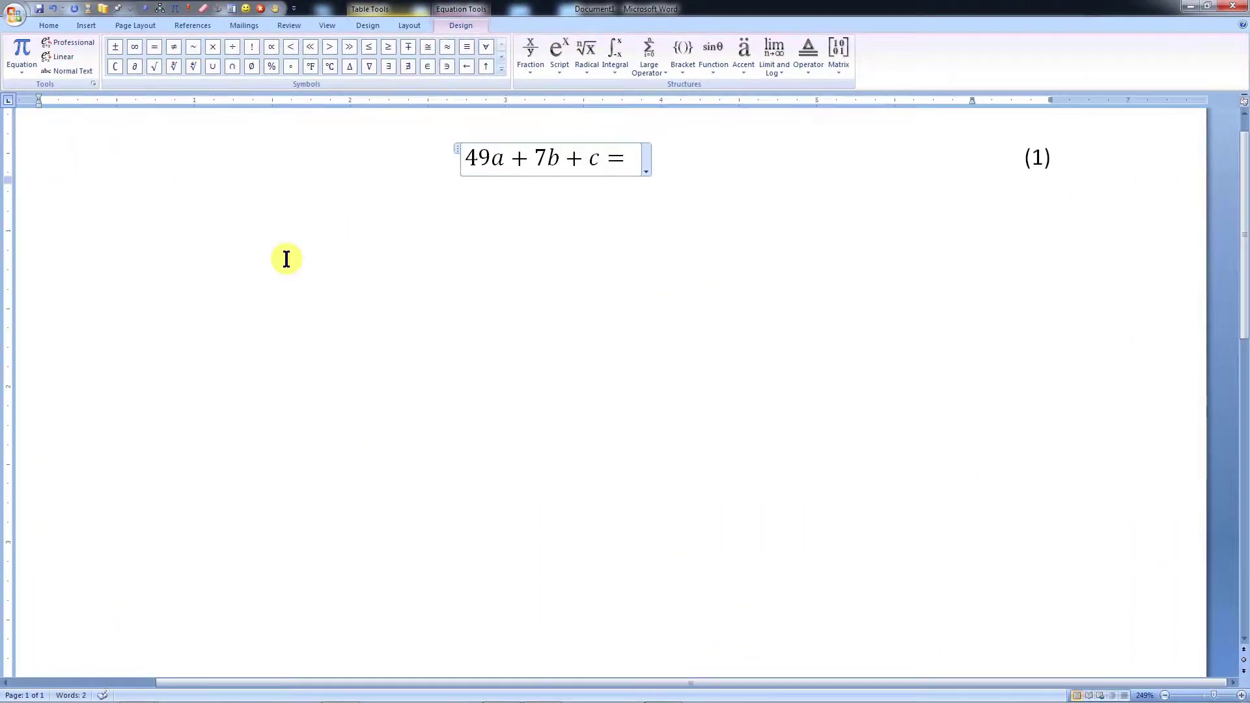
type(" 120")
left_click(174, 9)
type("16a + 4b + c = 55")
left_click(175, 8)
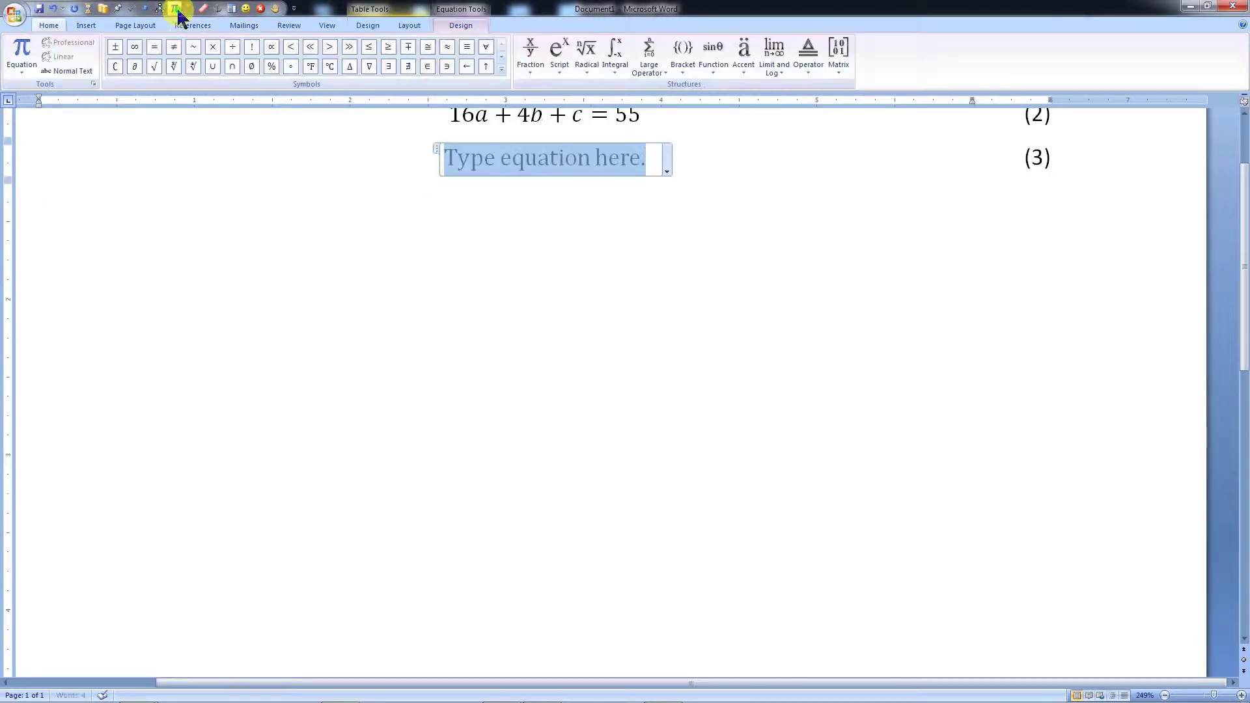
type("a+b+c=10")
Below the equations, write 'Solving the above equations (1), (2) and (3), we have'
left_click(252, 223)
scroll(284, 428, "up", 2)
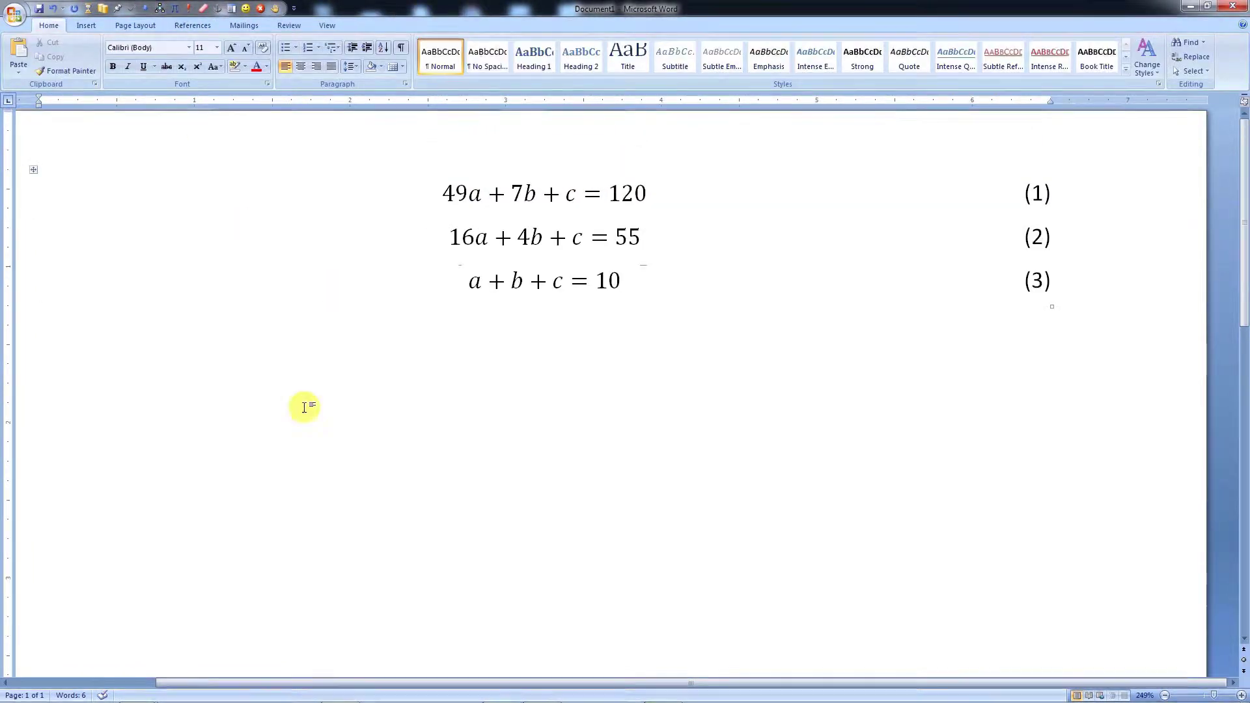
left_click(138, 371)
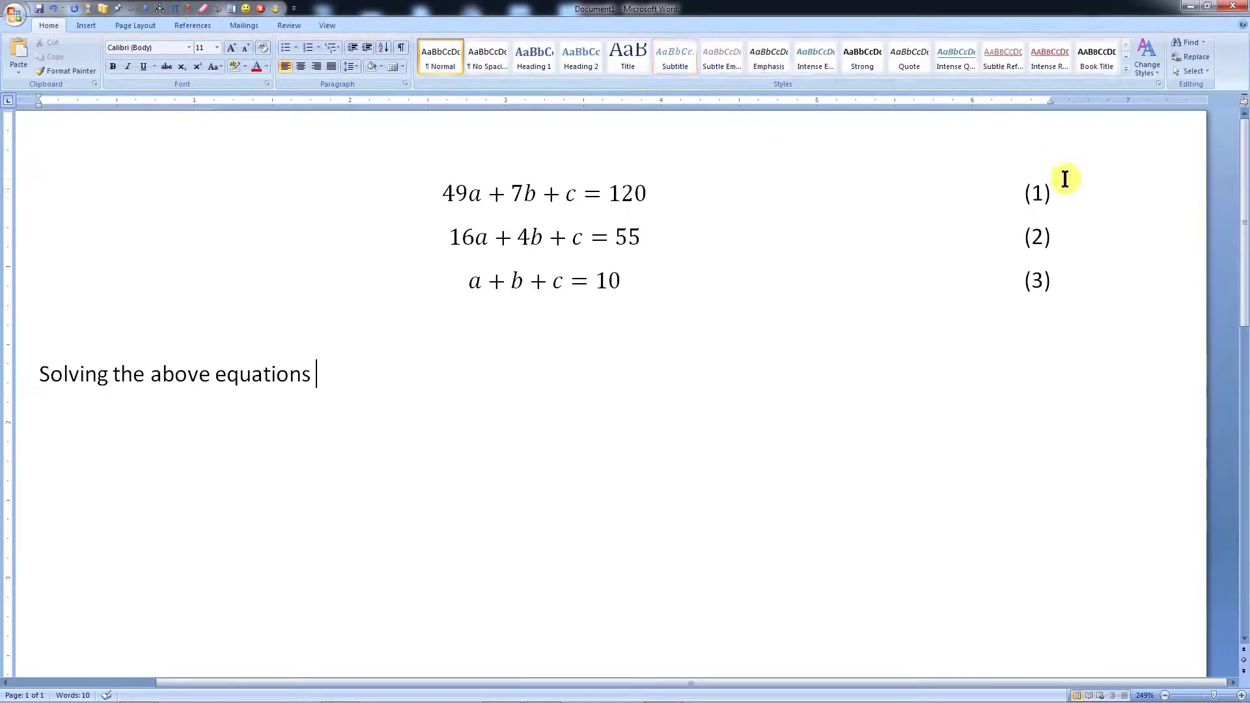
type(",")
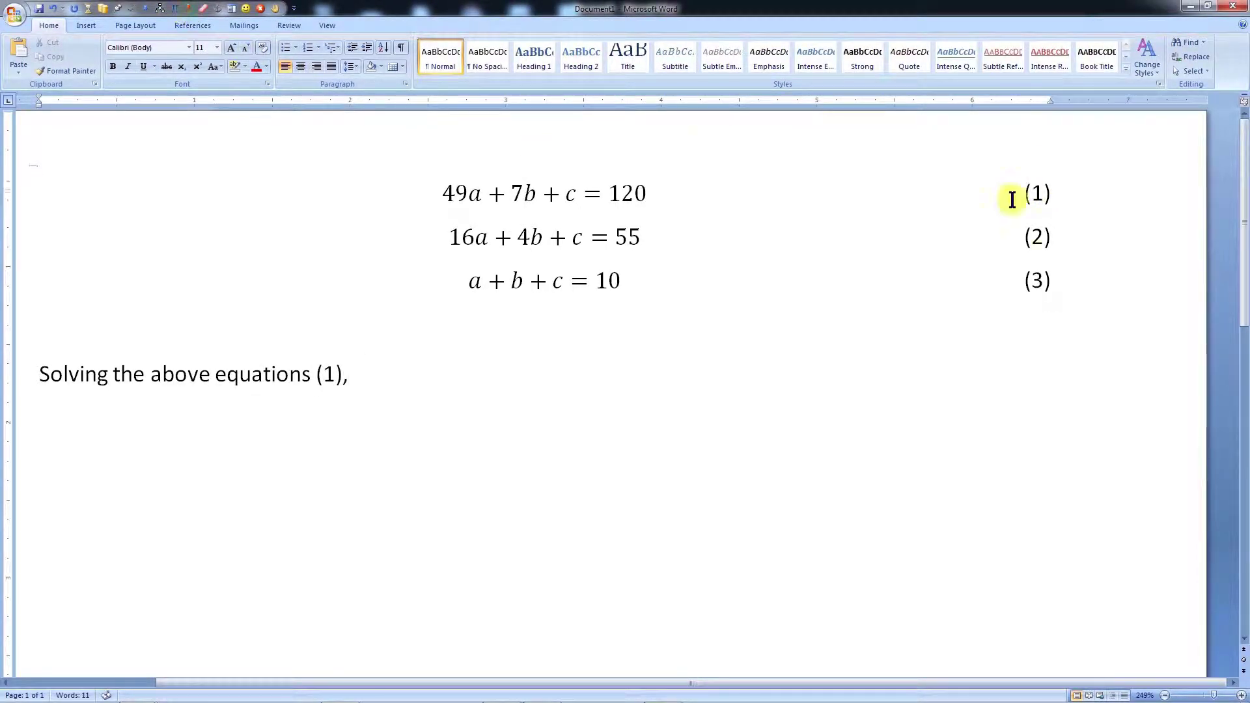
type(" (2) and ")
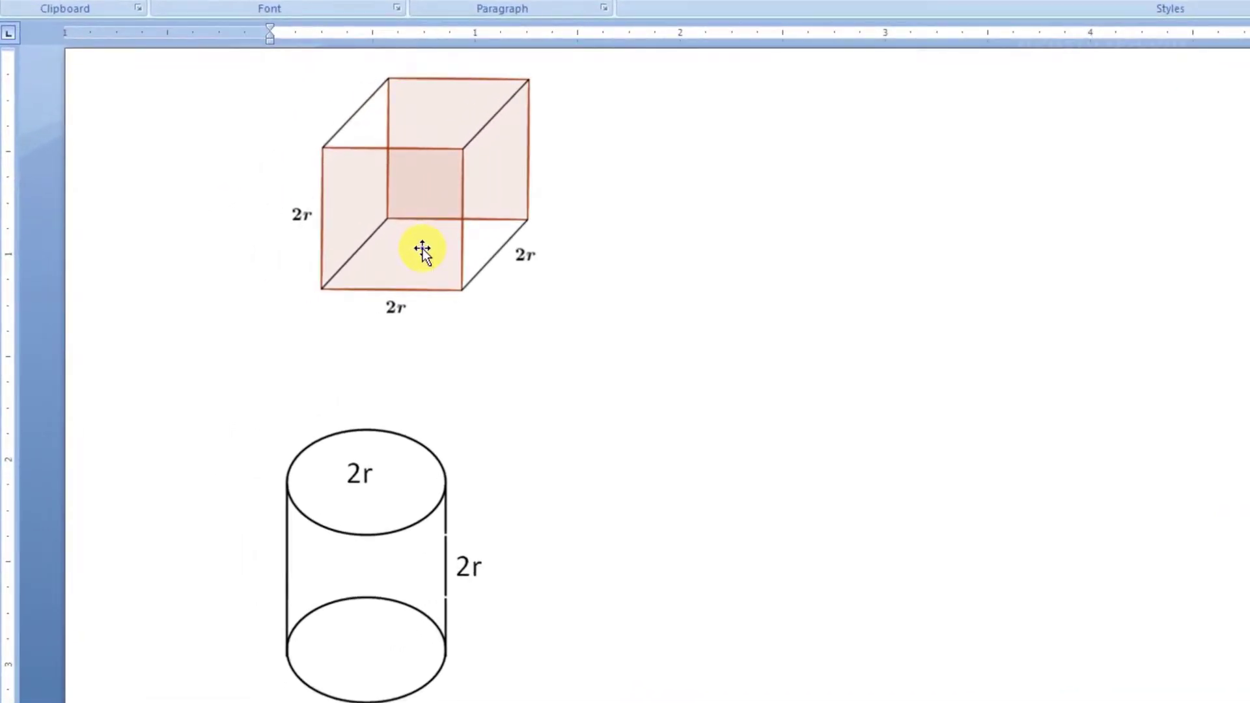
Insert a Figure 1 caption on the cube picture, positioned above it
right_click(421, 249)
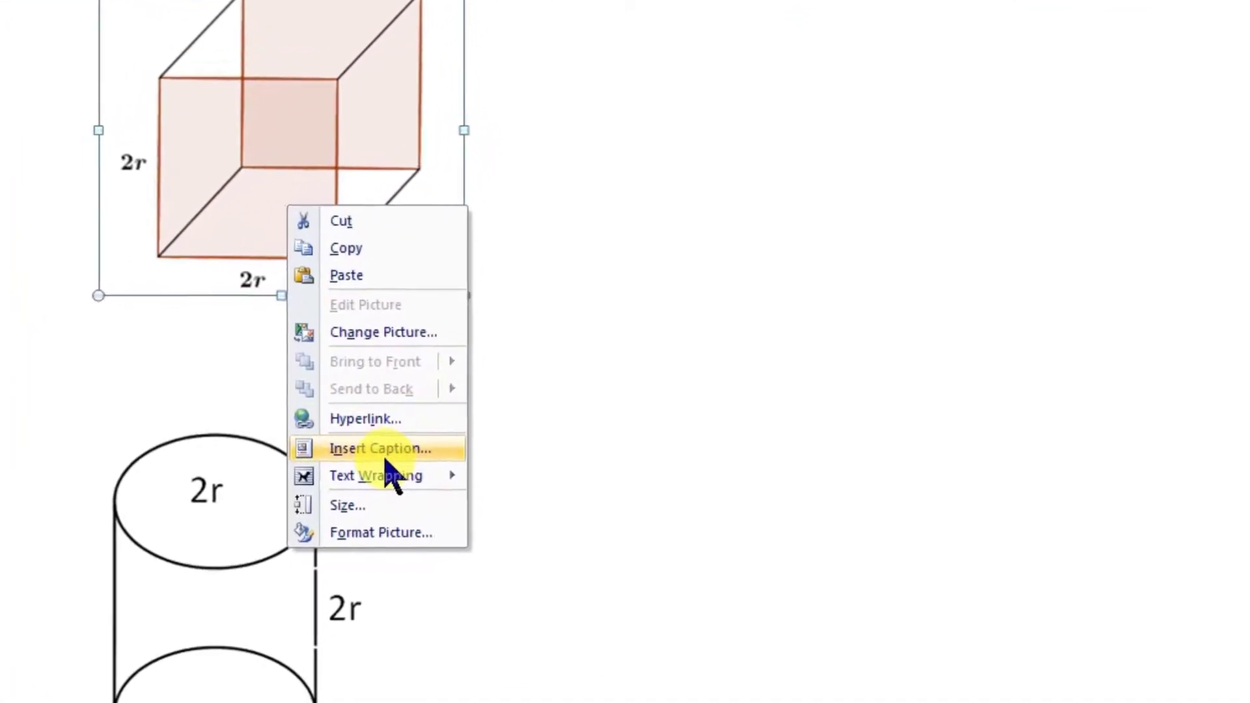
left_click(380, 453)
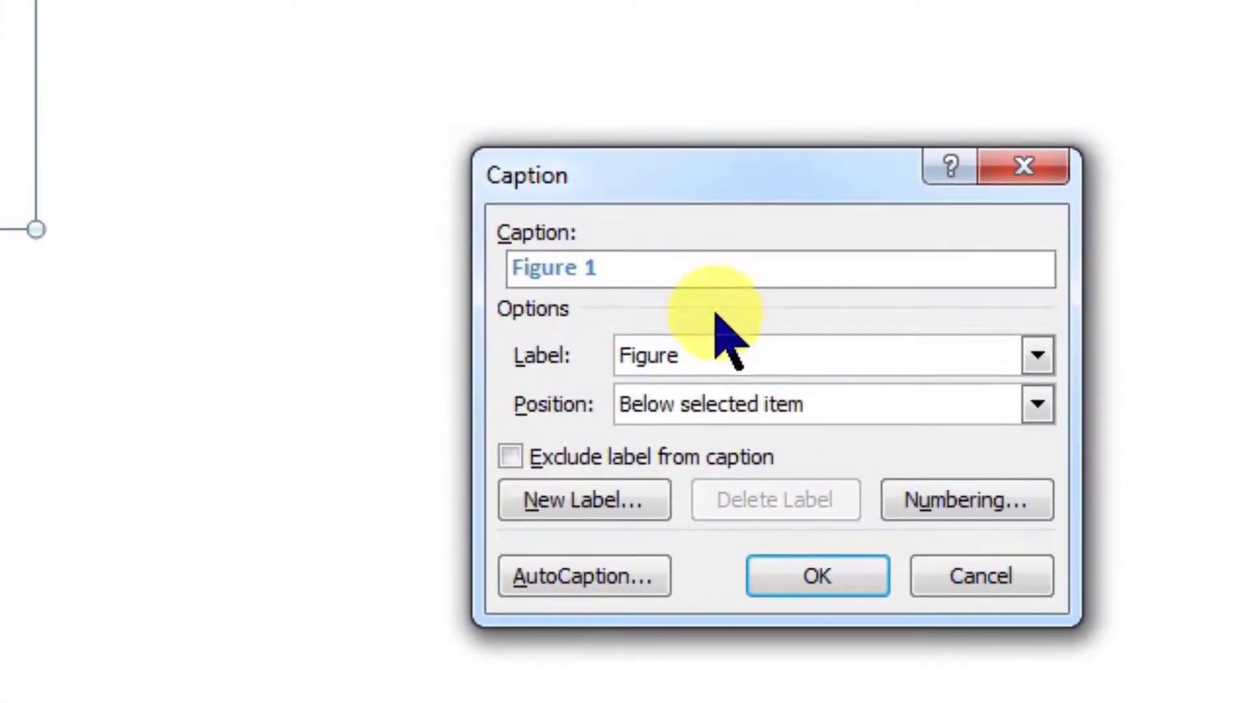
left_click(705, 342)
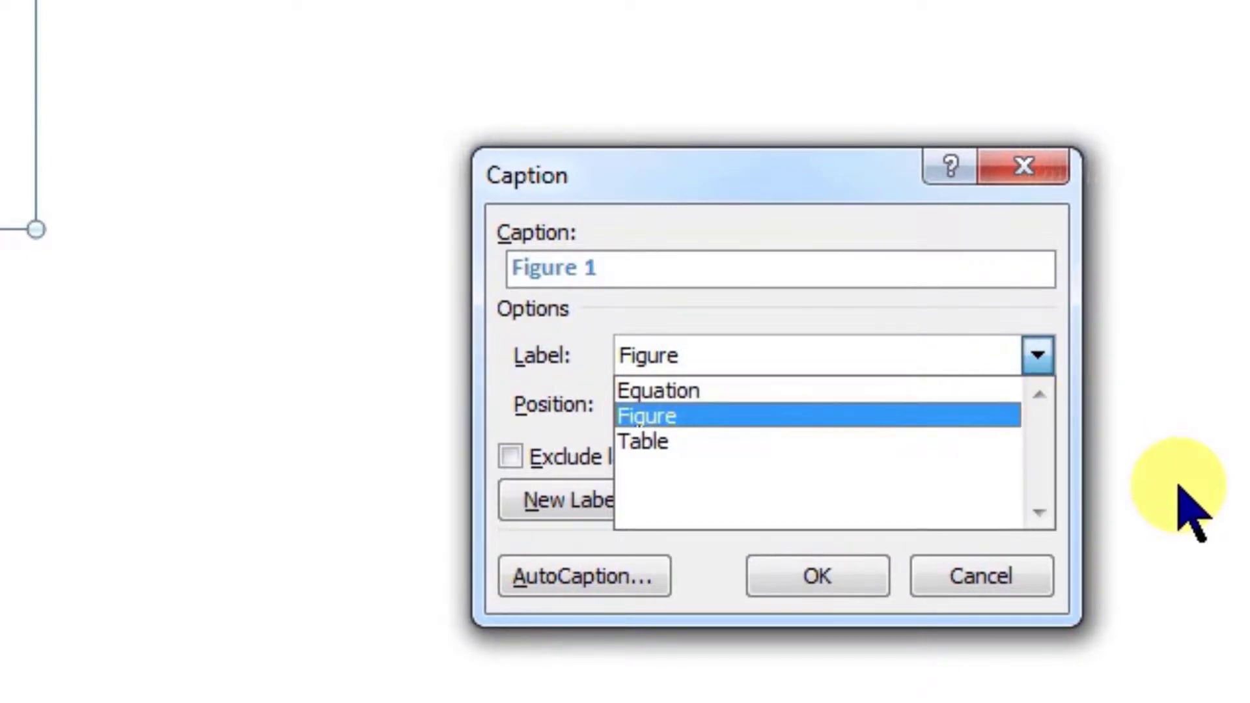
left_click(768, 417)
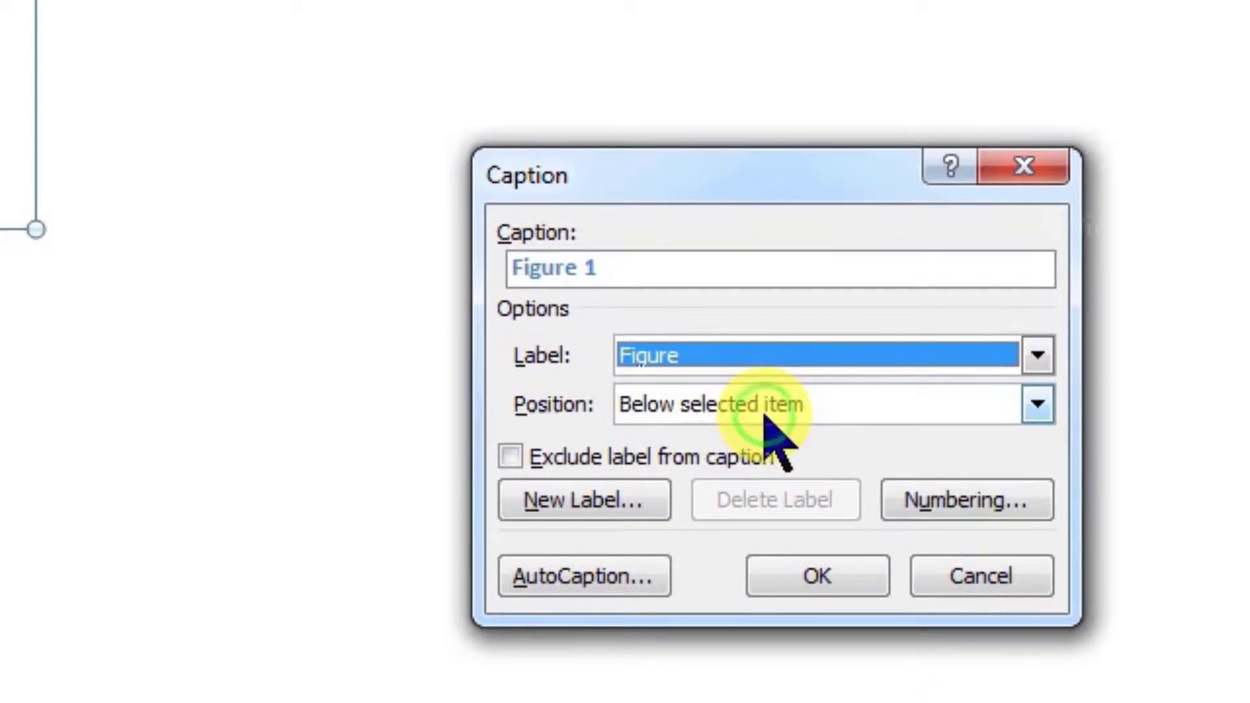
left_click(708, 417)
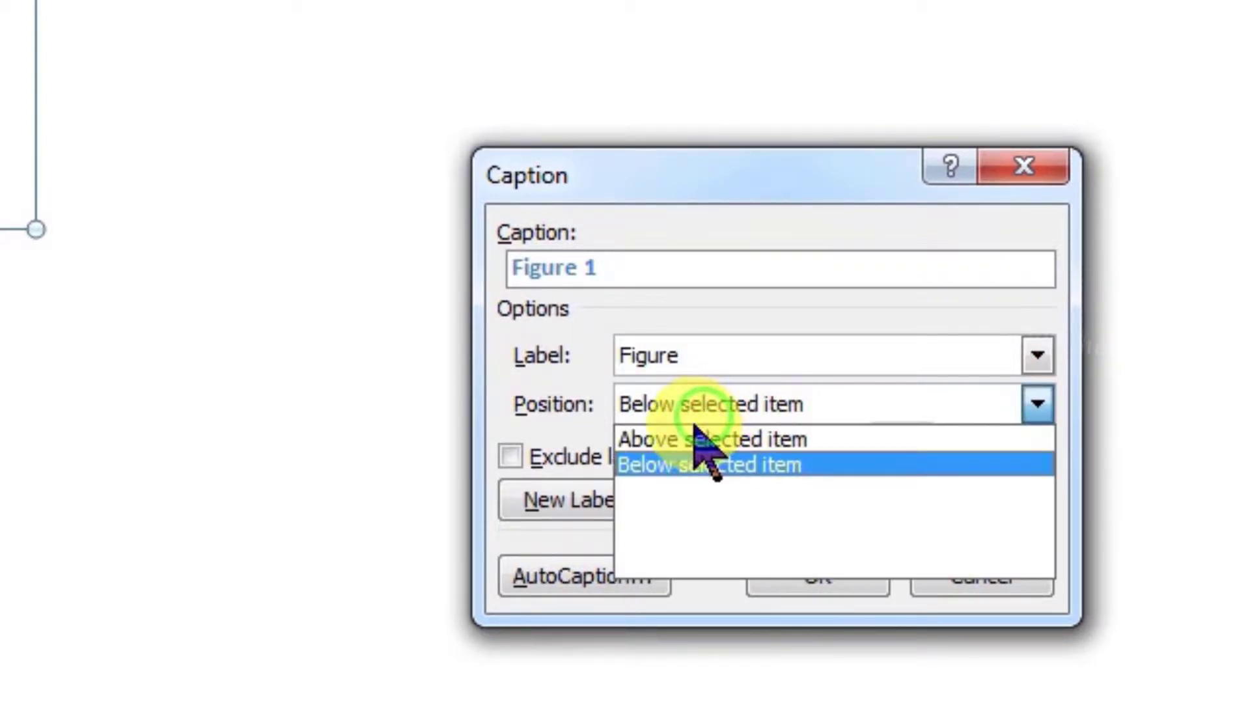
left_click(690, 439)
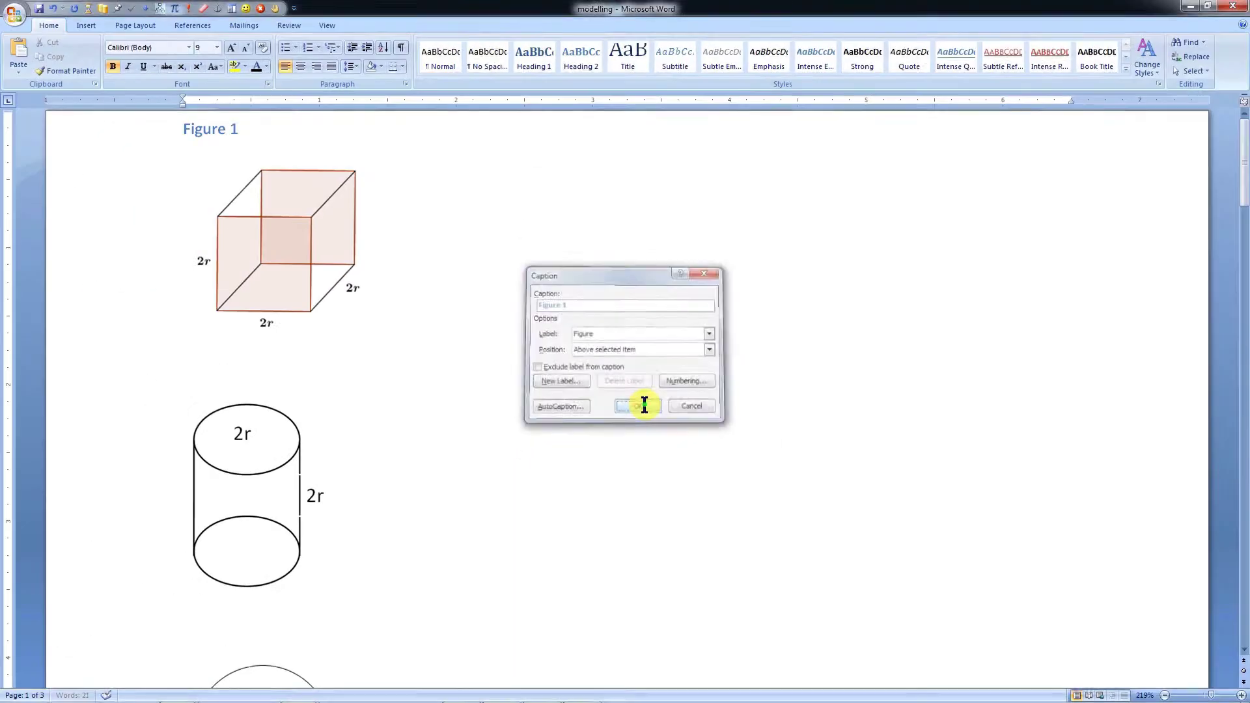
left_click(807, 564)
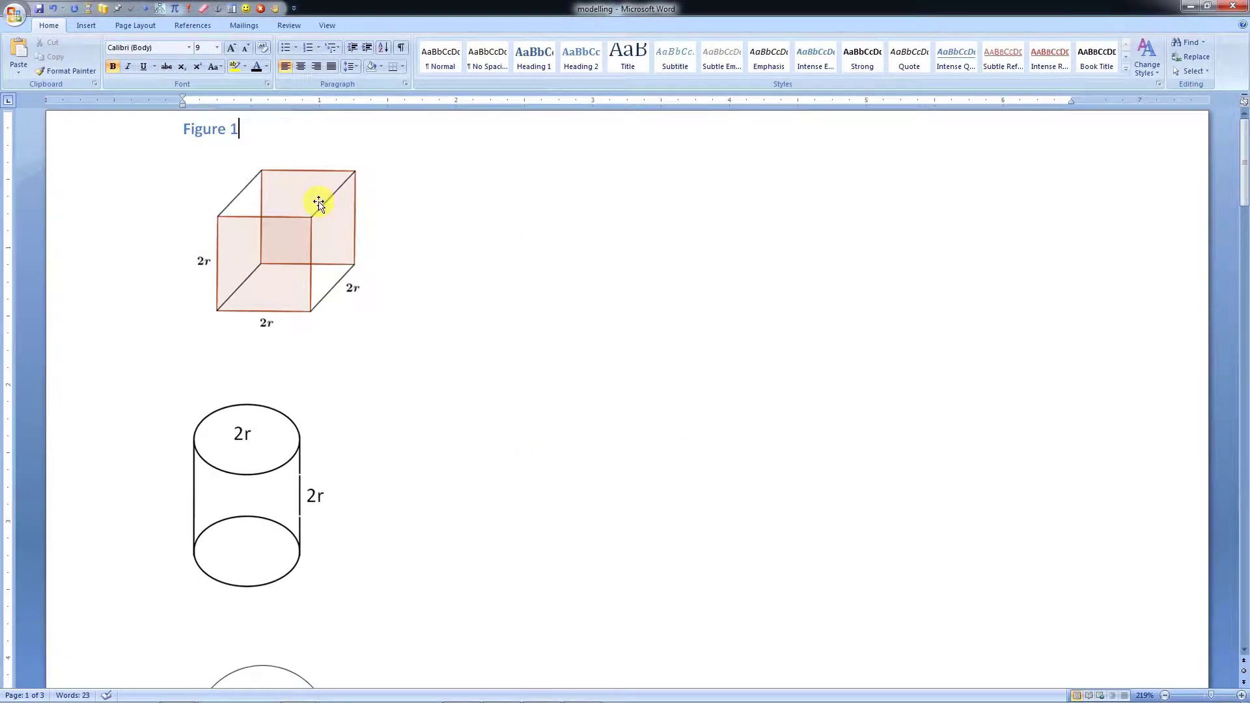
Delete that caption and re-insert Figure 1 below the cube picture
left_click(142, 135)
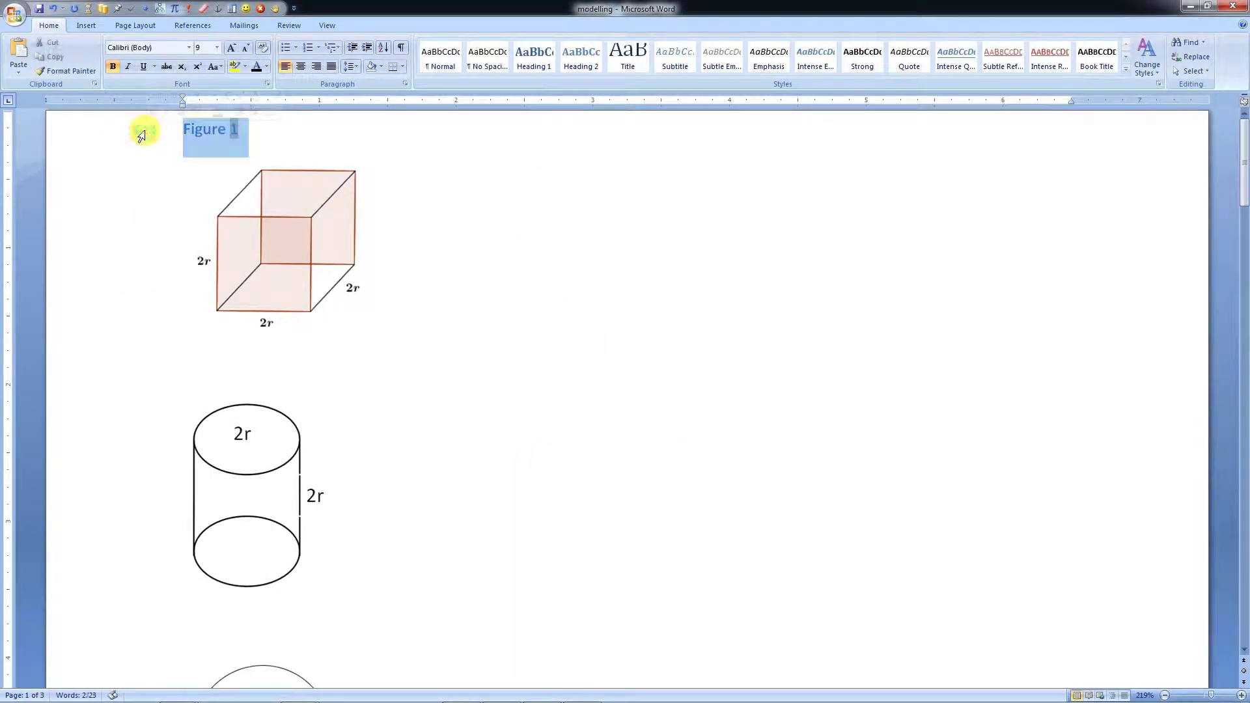
key("Delete")
left_click(299, 180)
right_click(300, 180)
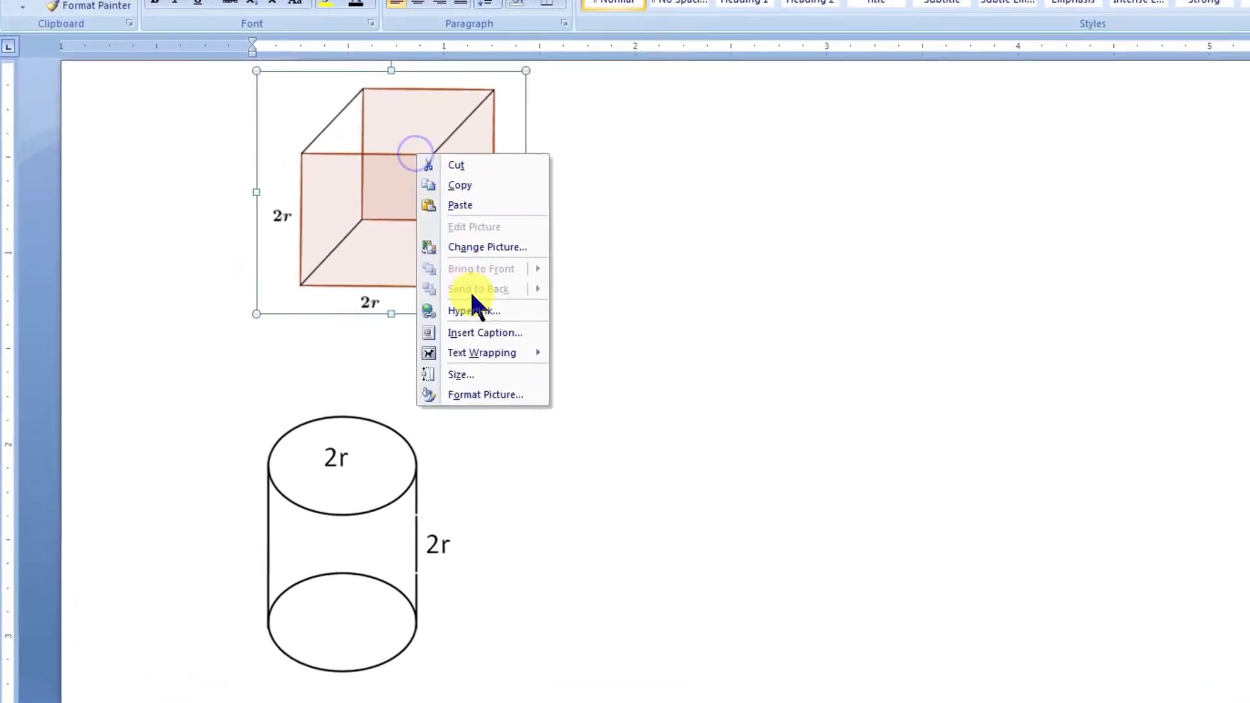
left_click(344, 303)
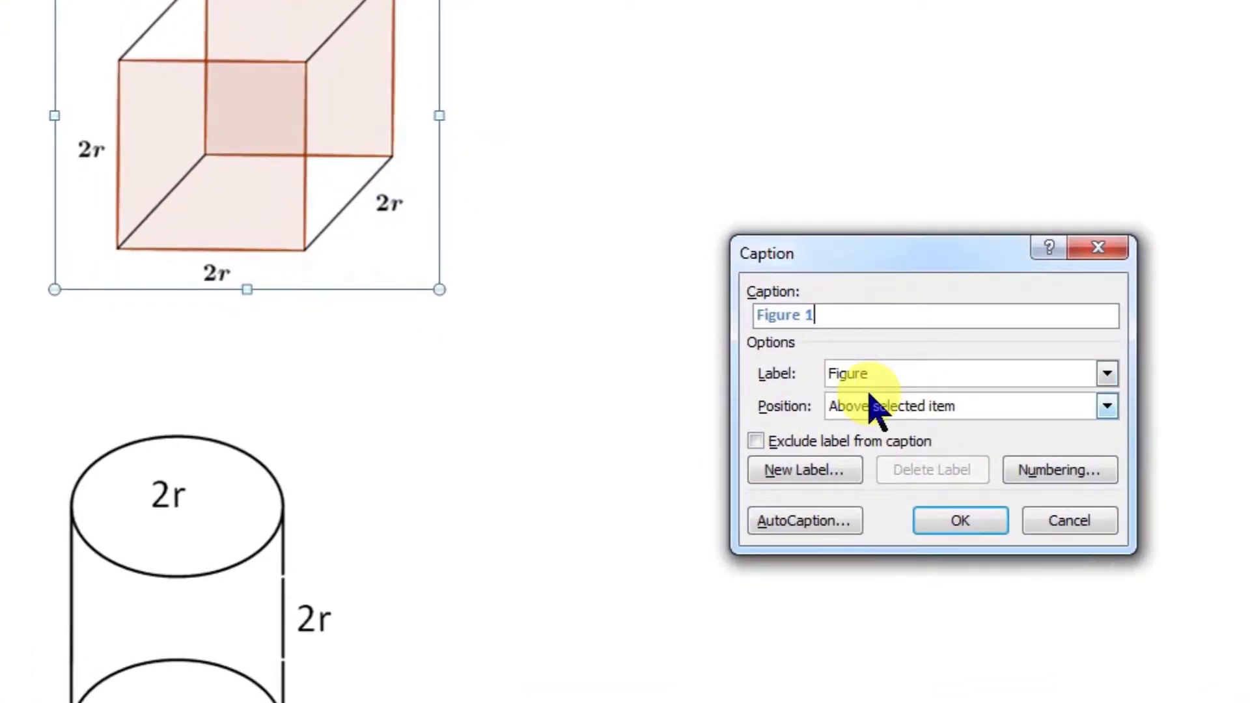
left_click(880, 403)
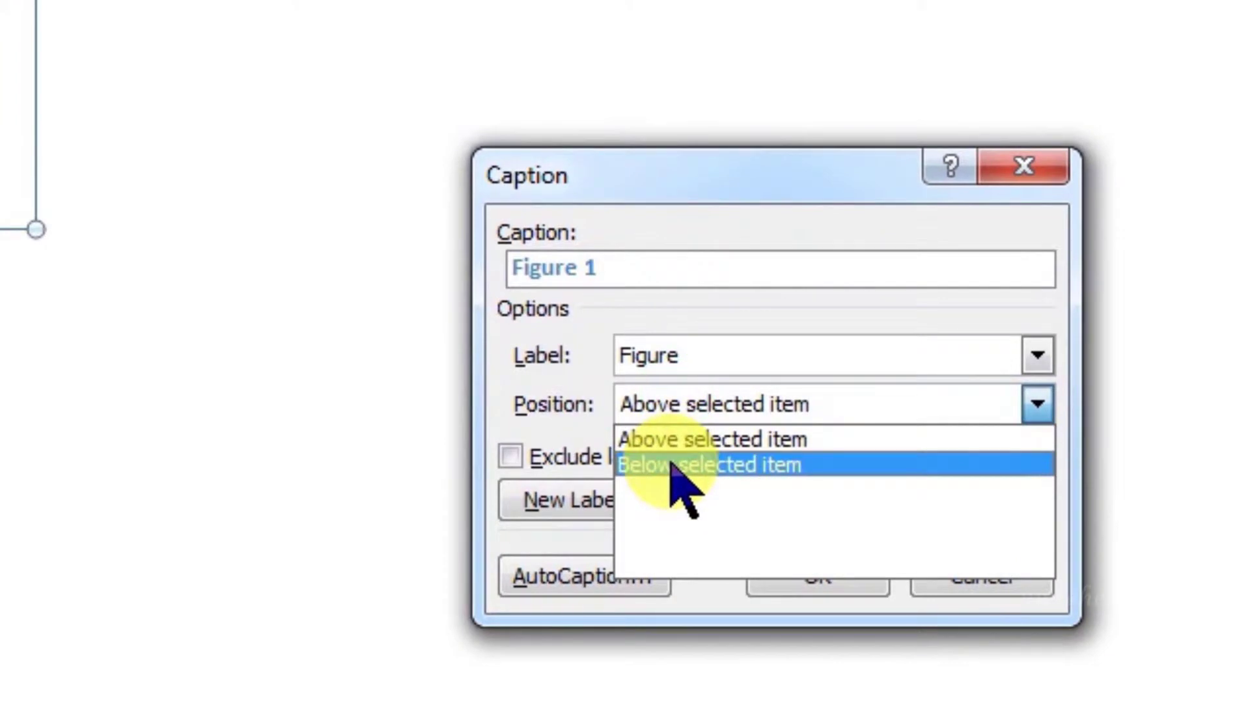
left_click(690, 463)
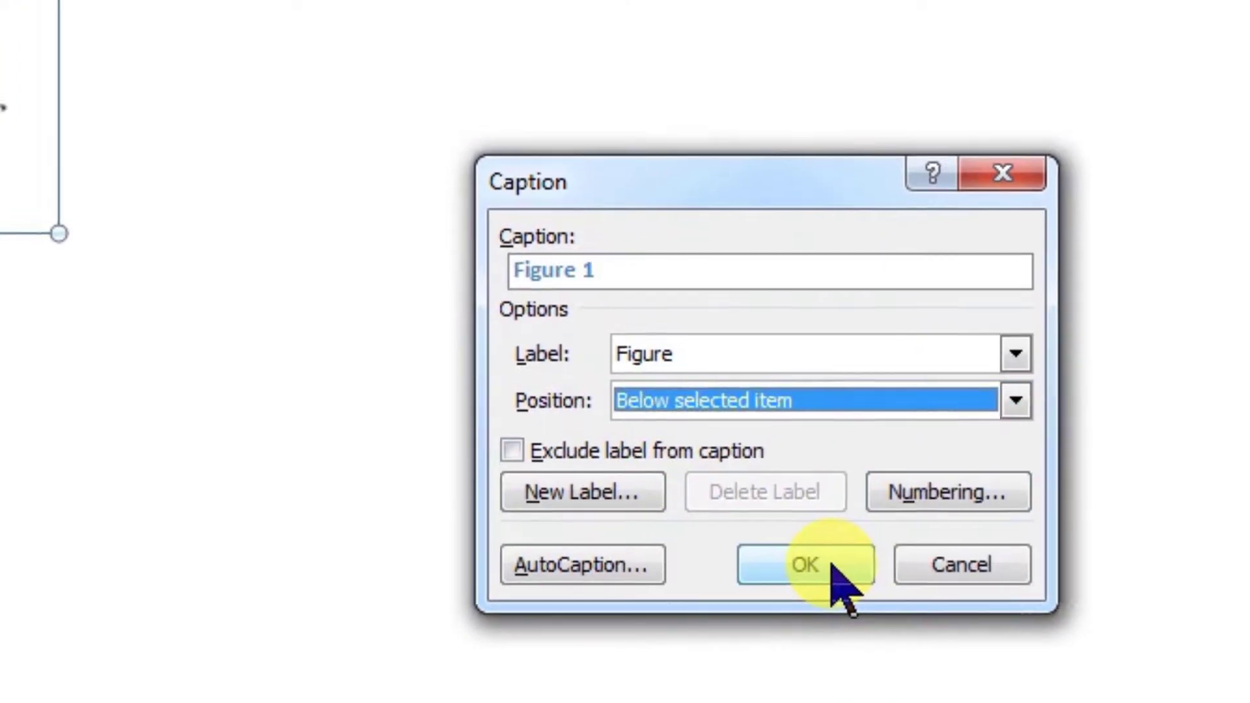
left_click(834, 565)
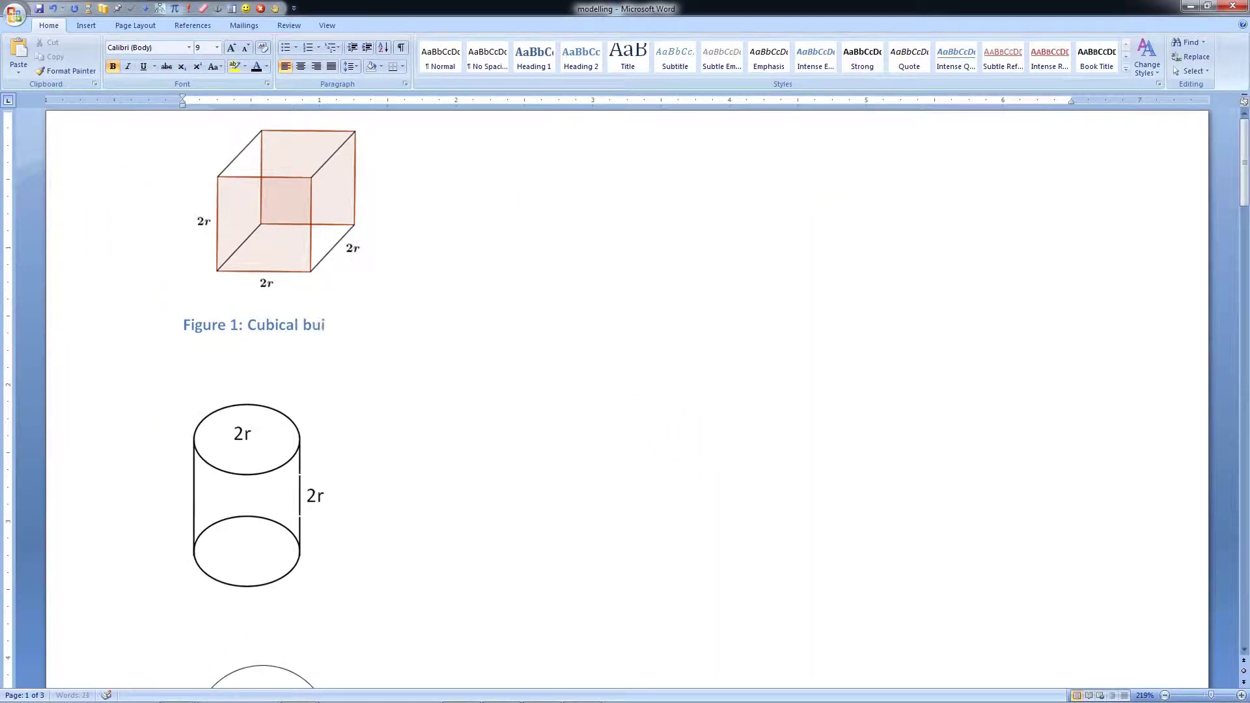
Caption the cylinder picture as Figure 2, adding a colon after the label
right_click(218, 469)
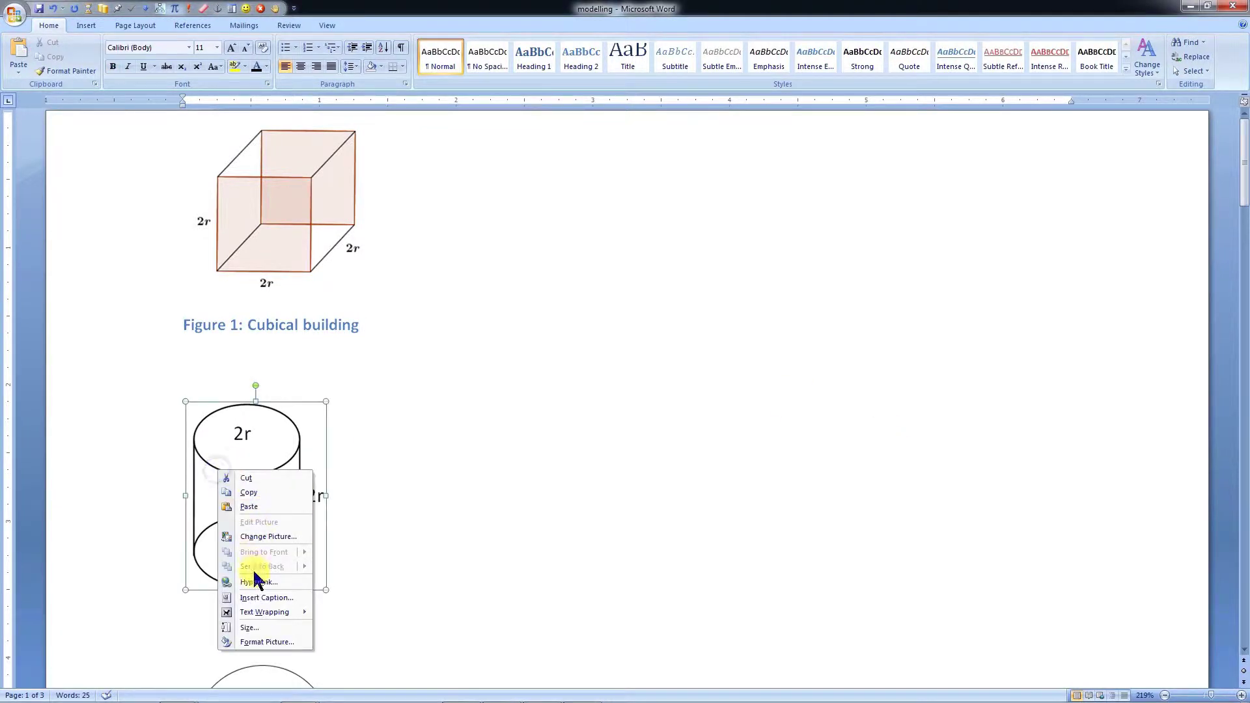
left_click(257, 597)
left_click(636, 409)
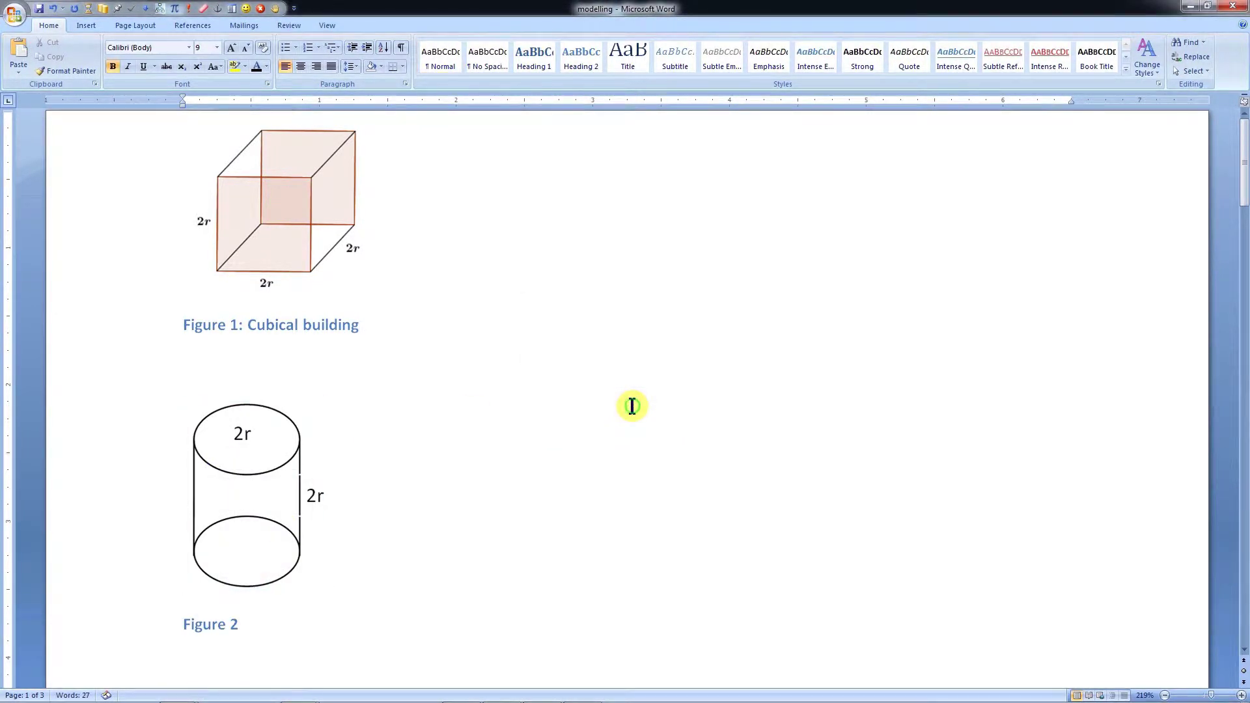
type(":")
scroll(631, 405, "down", 3)
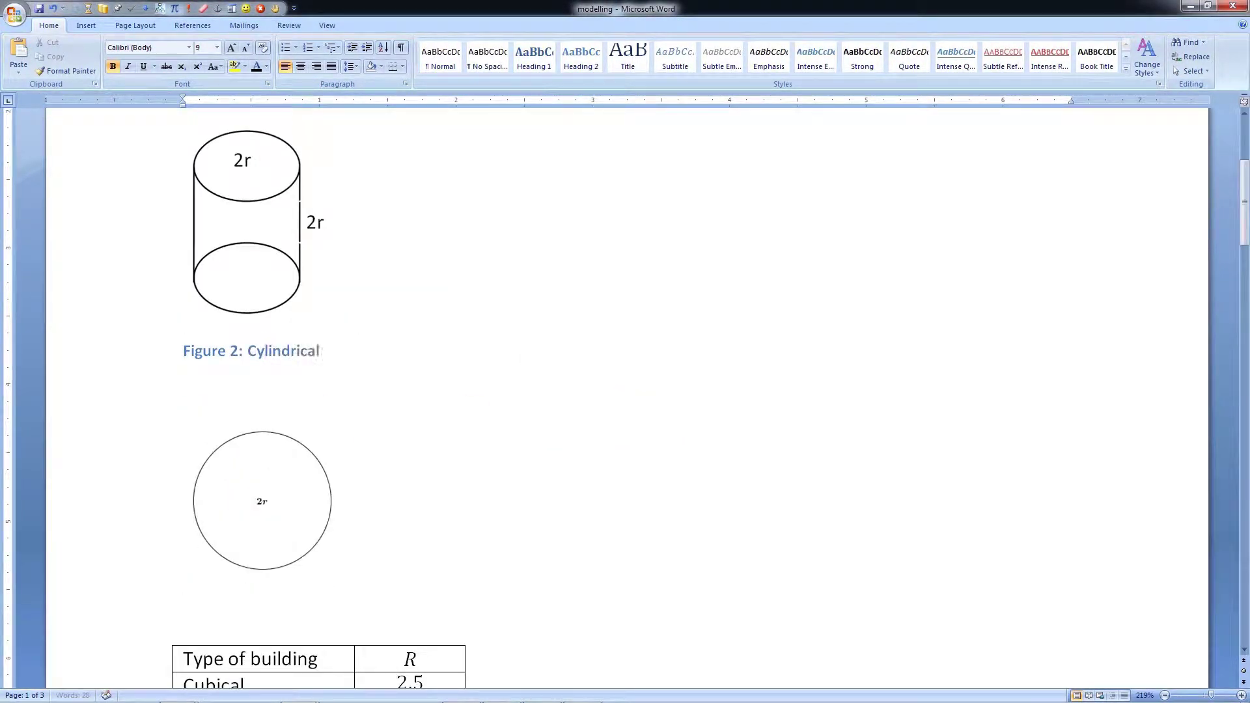
Caption the circle picture as Figure 3 and start a normal paragraph below
left_click(235, 499)
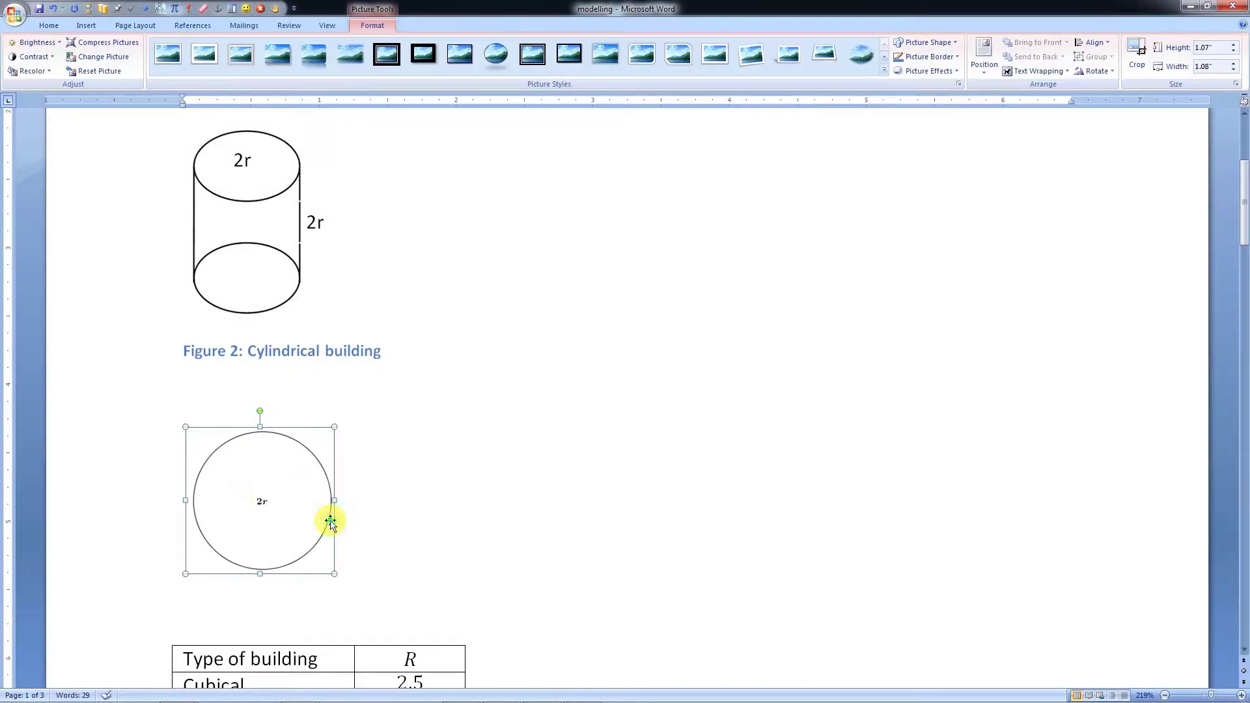
right_click(329, 519)
left_click(369, 461)
left_click(635, 410)
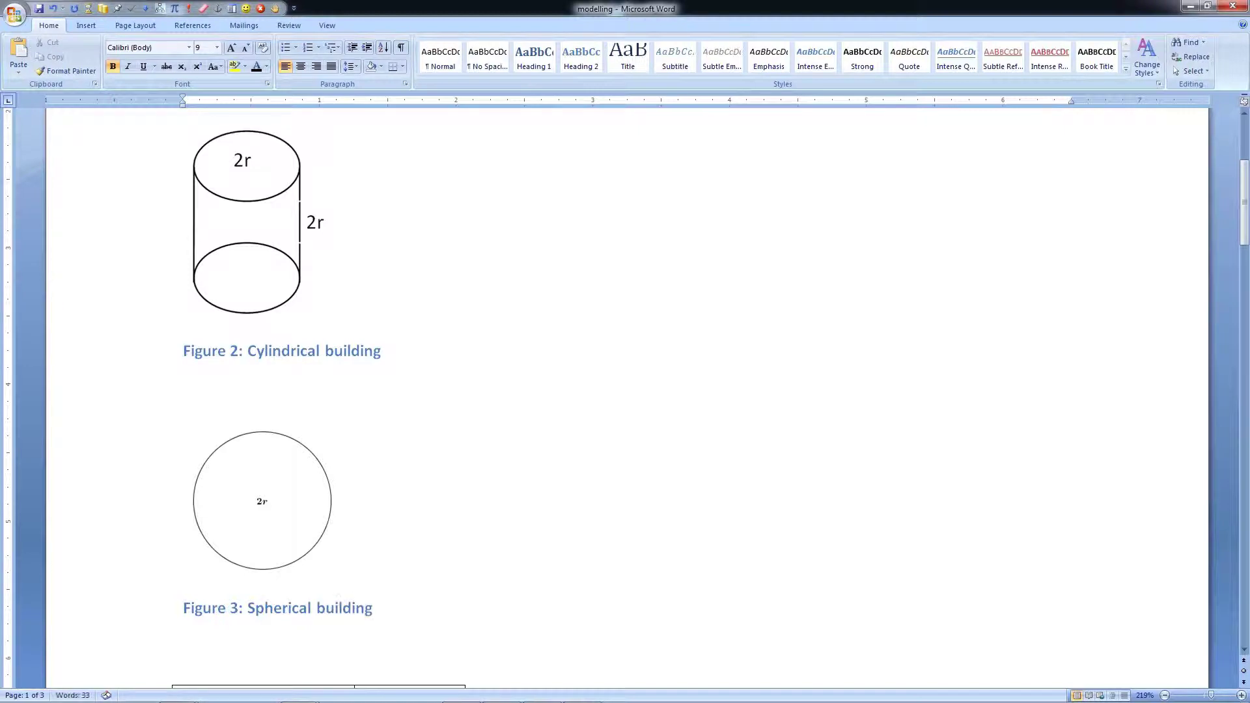
key("Return")
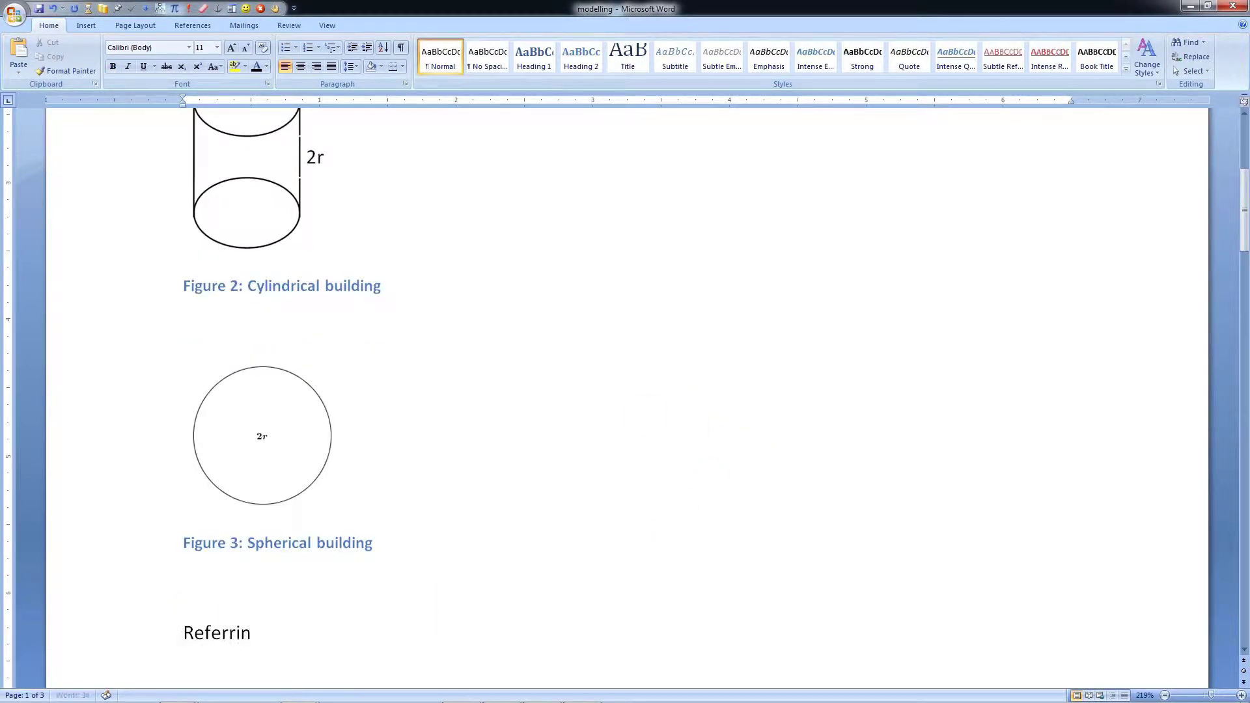
Set a cross-reference to Figure 2: Cylindrical building, showing the entire caption
left_click(205, 27)
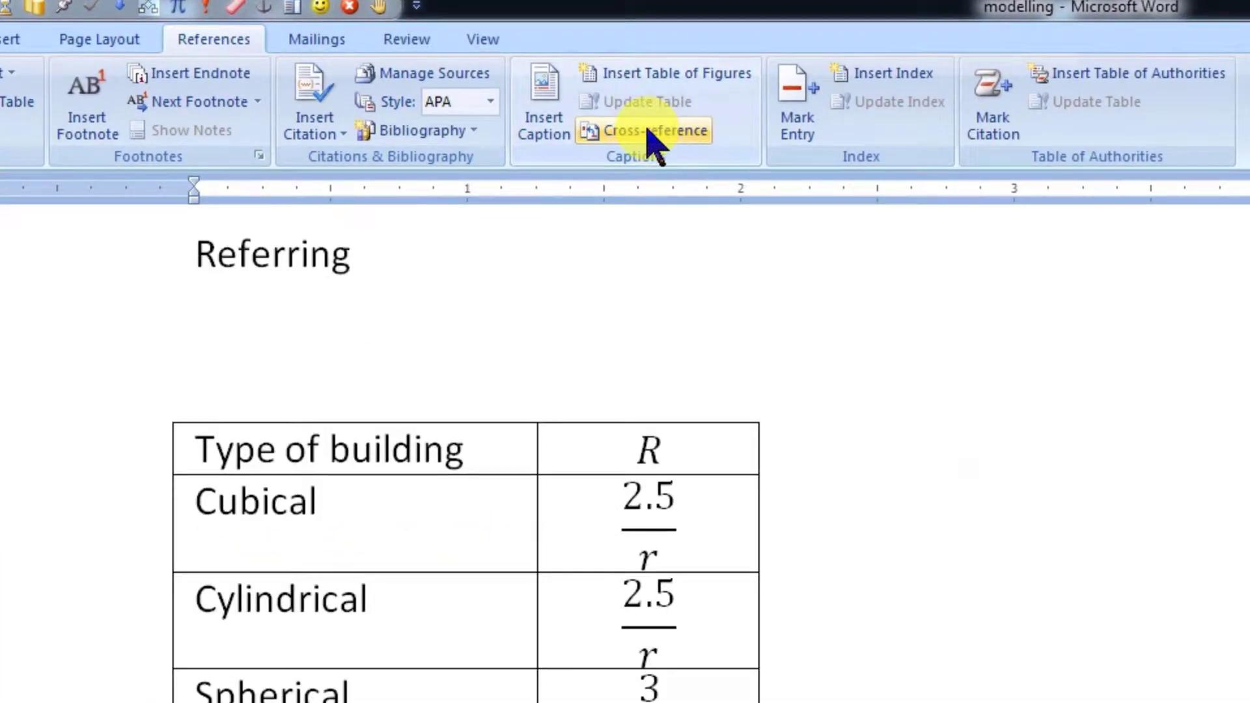
left_click(651, 133)
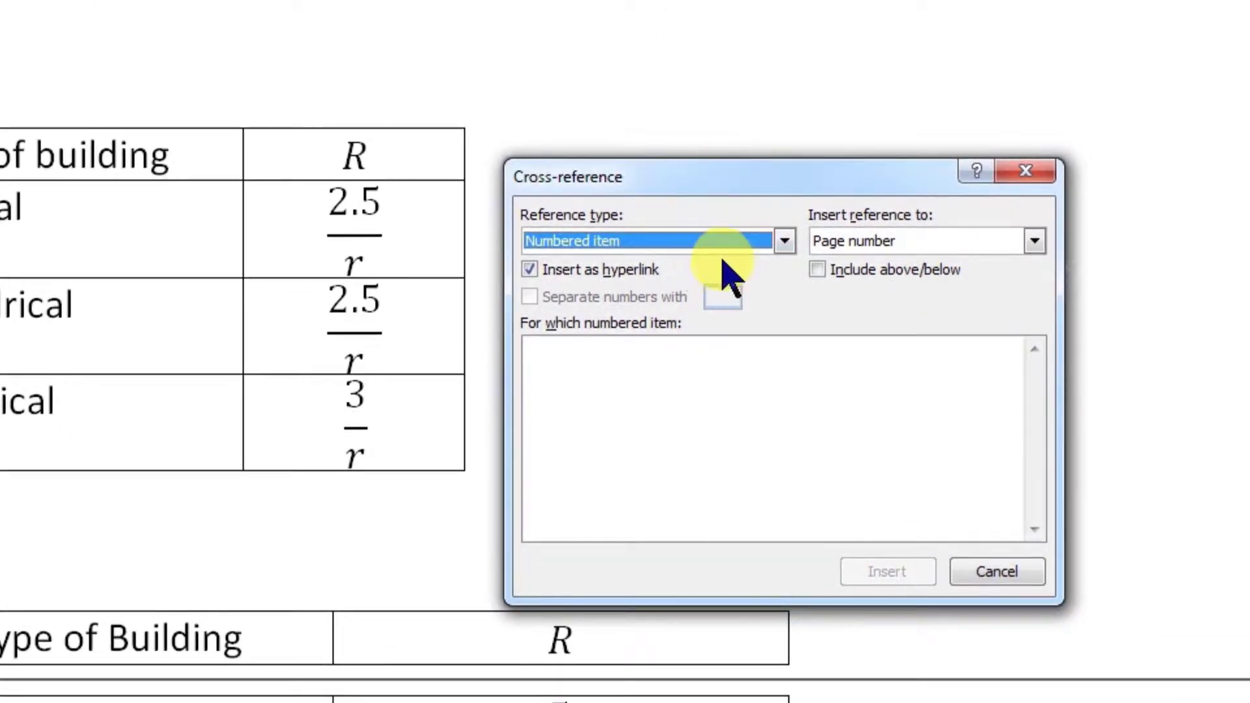
left_click(743, 245)
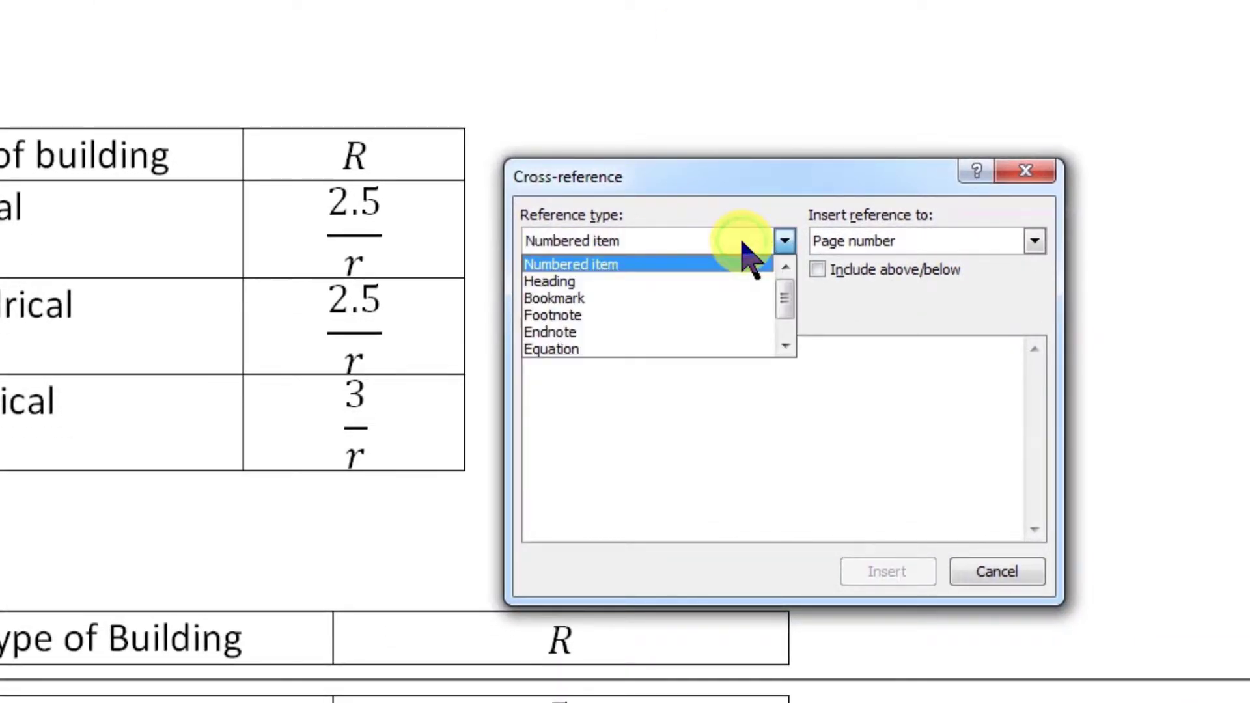
left_click(784, 346)
left_click(784, 346)
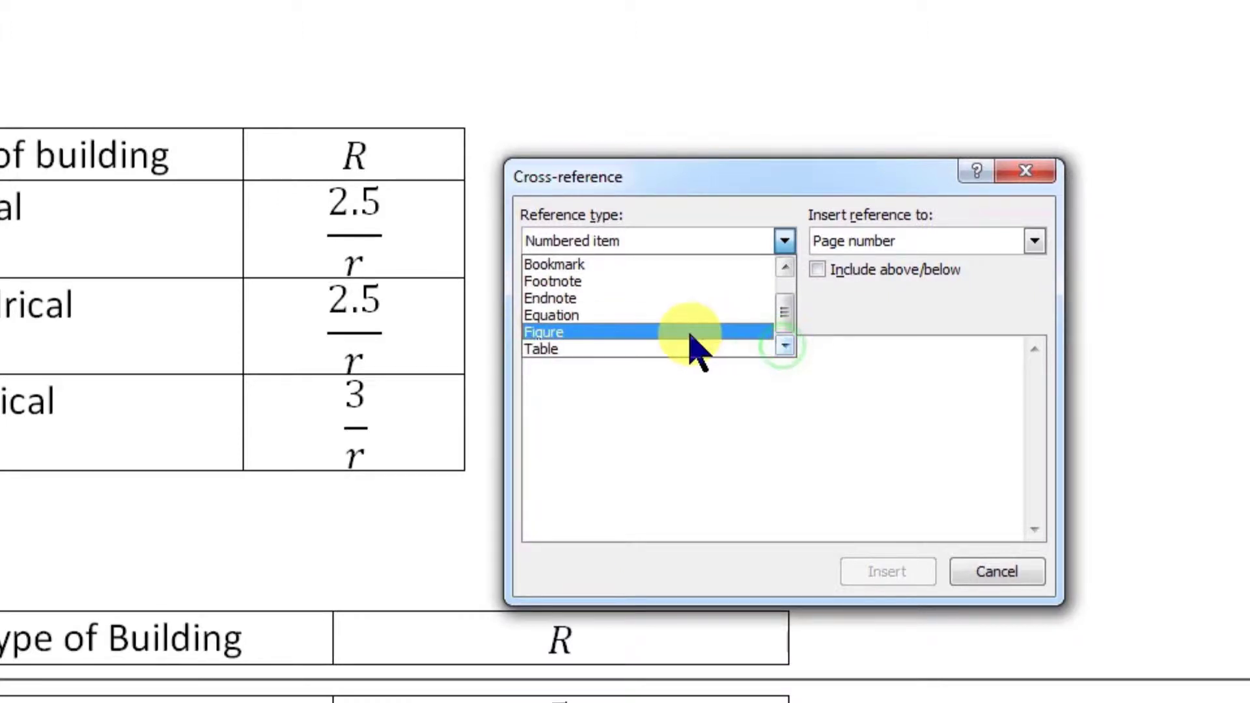
left_click(690, 334)
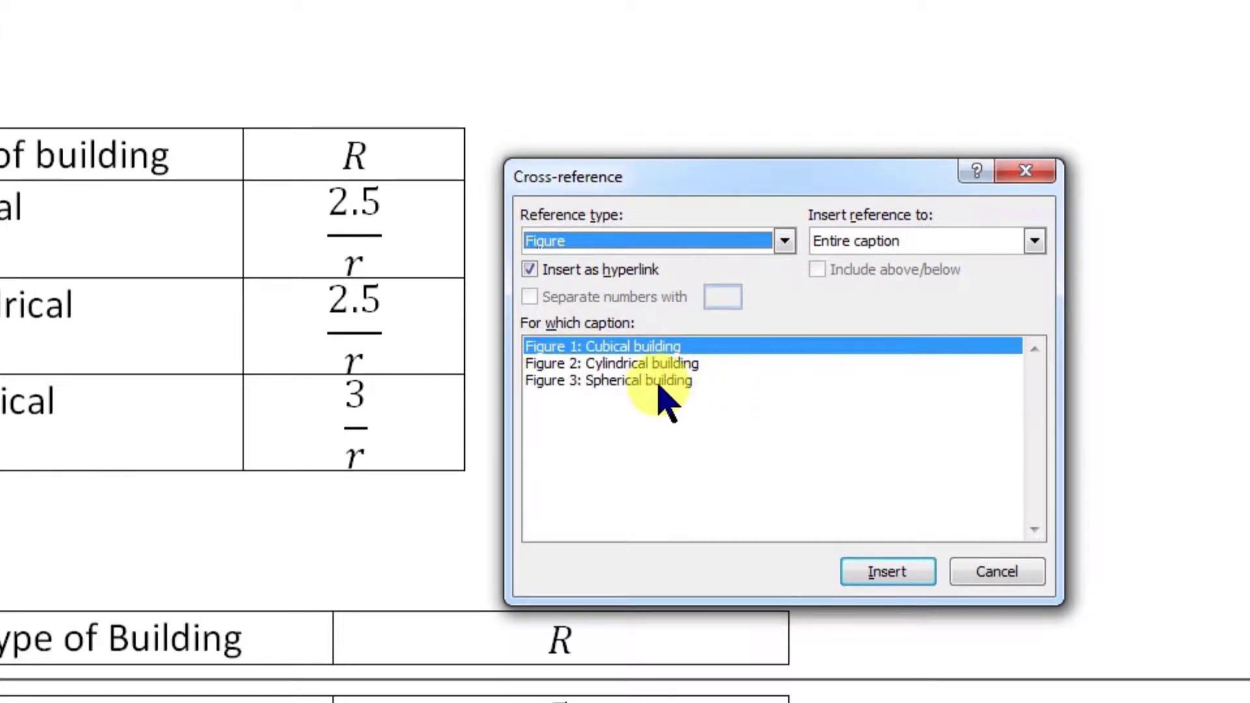
left_click(642, 365)
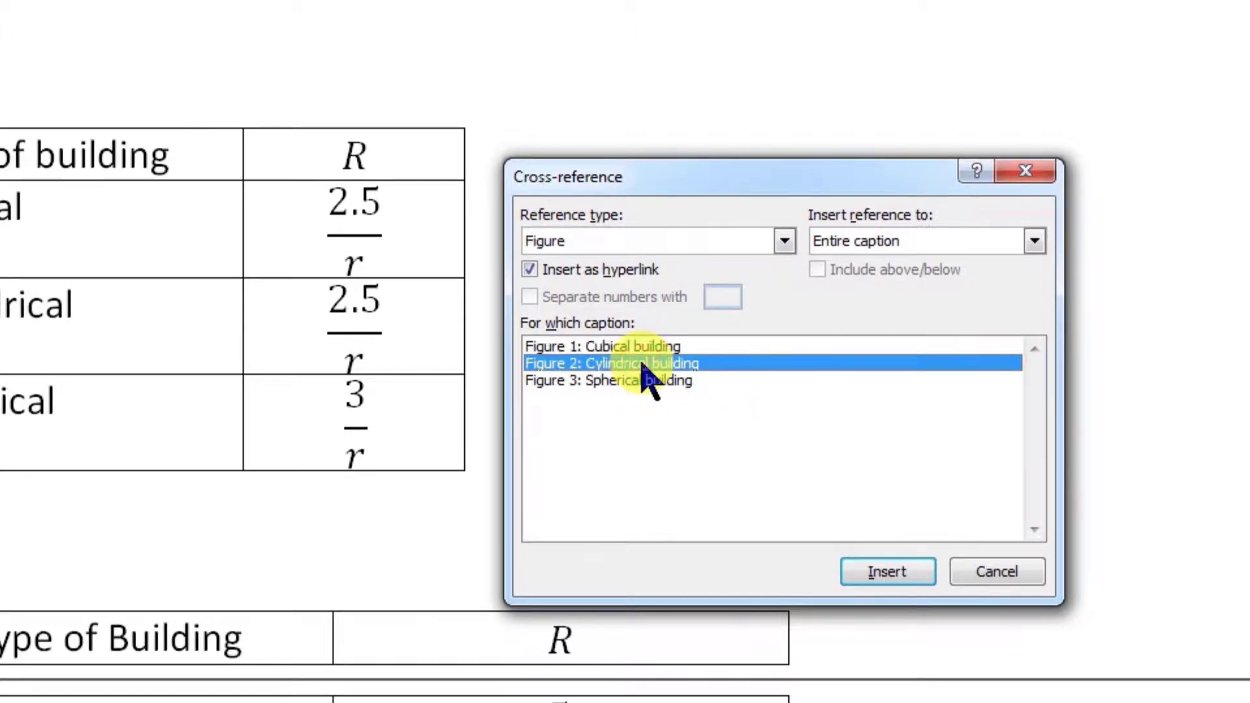
left_click(942, 259)
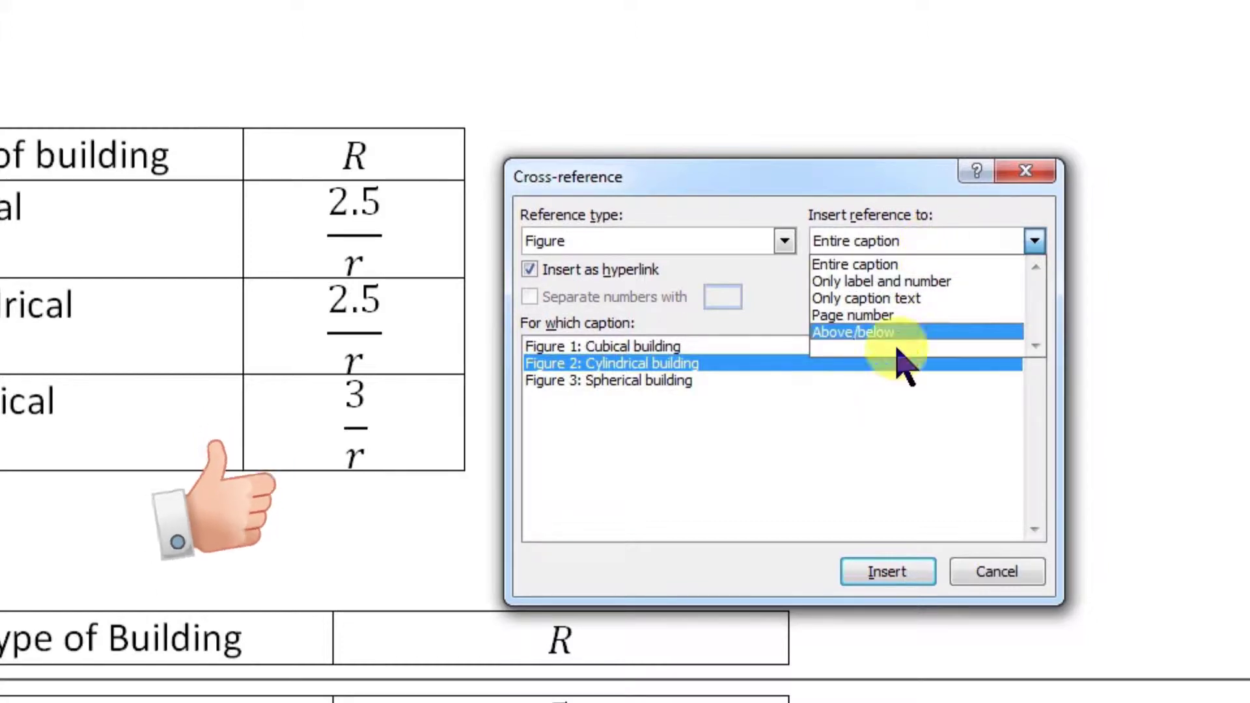
left_click(880, 268)
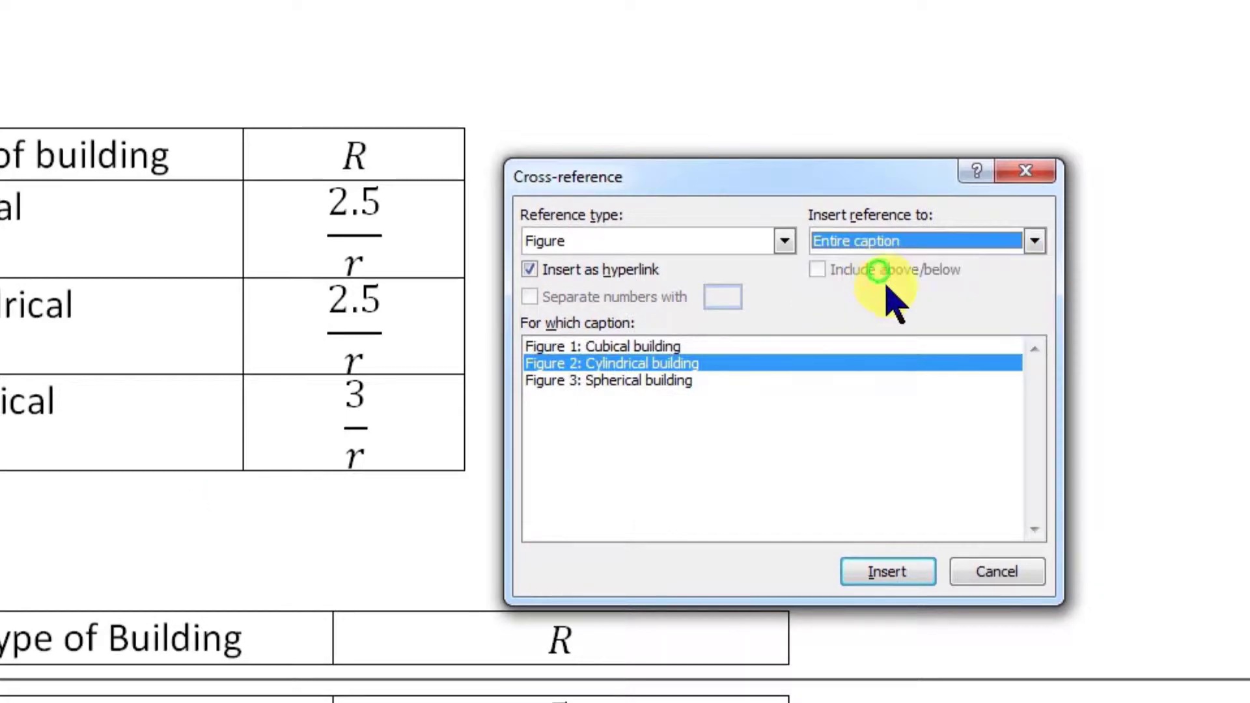
Insert the full-caption Figure 2 reference and Ctrl+click it to test the link
left_click(888, 573)
left_click(996, 573)
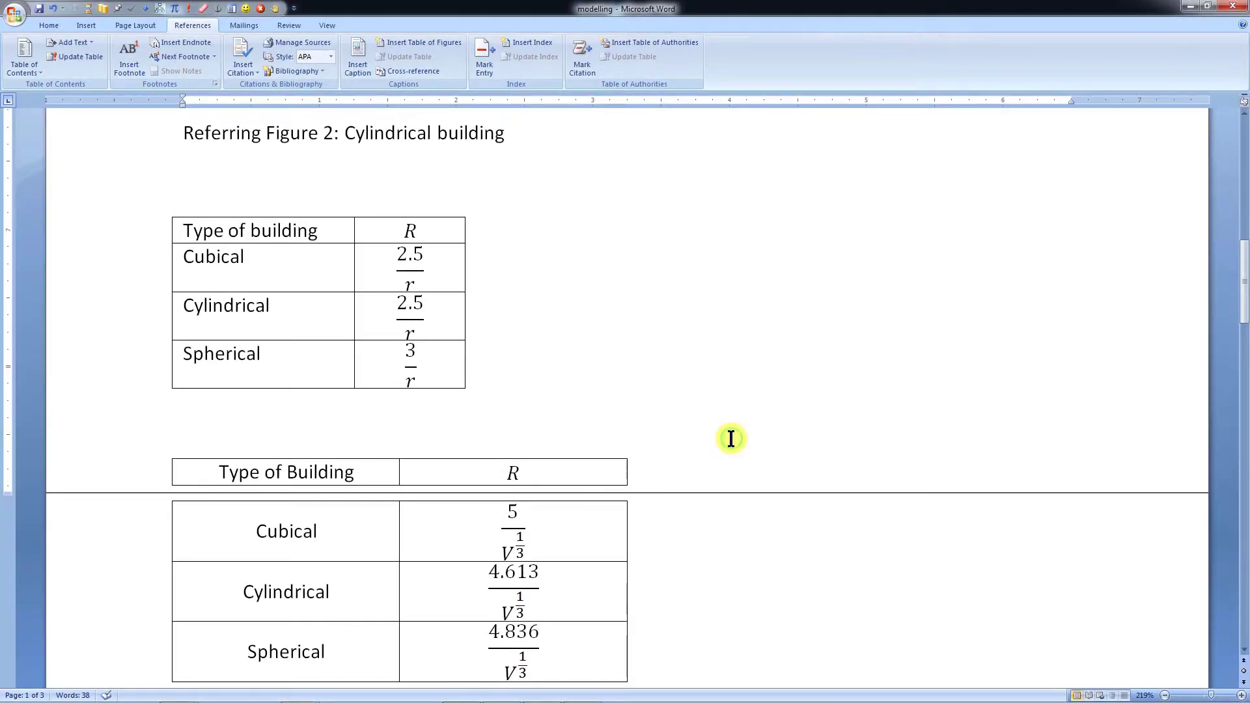
left_click(300, 143, "ctrl")
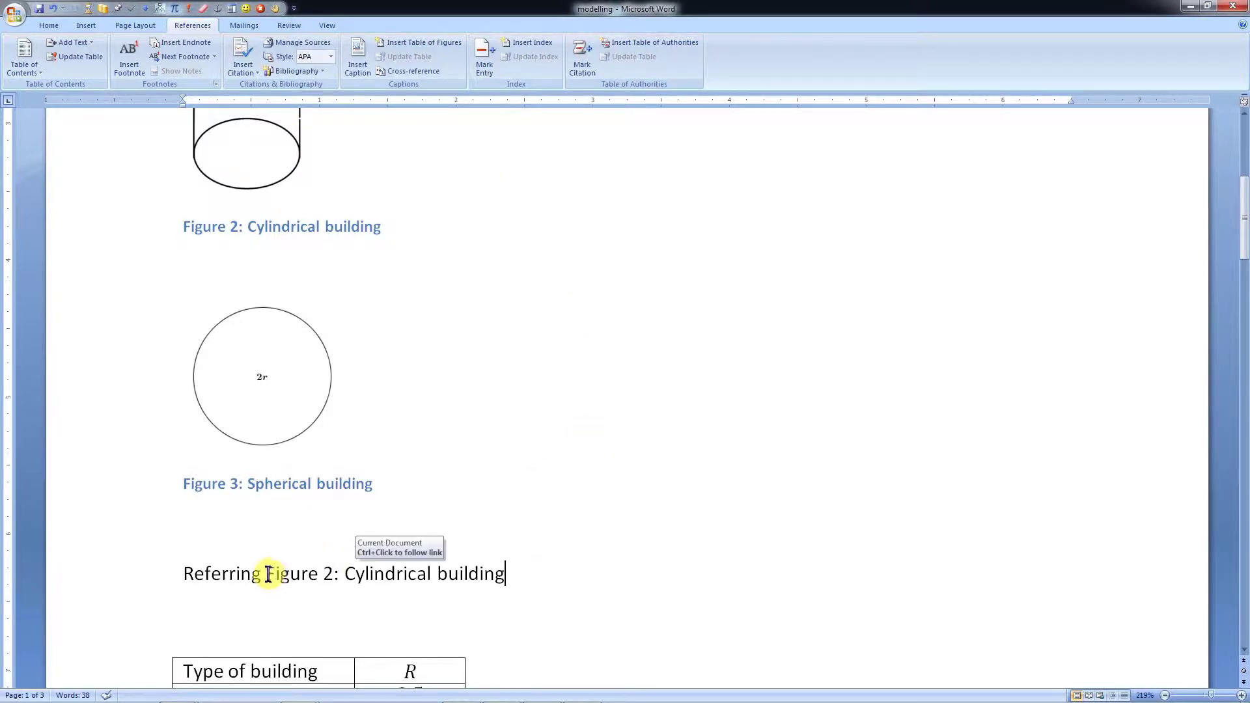
Replace it with an Only label and number reference to Figure 3, then test it
key("BackSpace")
key("BackSpace")
scroll(268, 574, "down", 5)
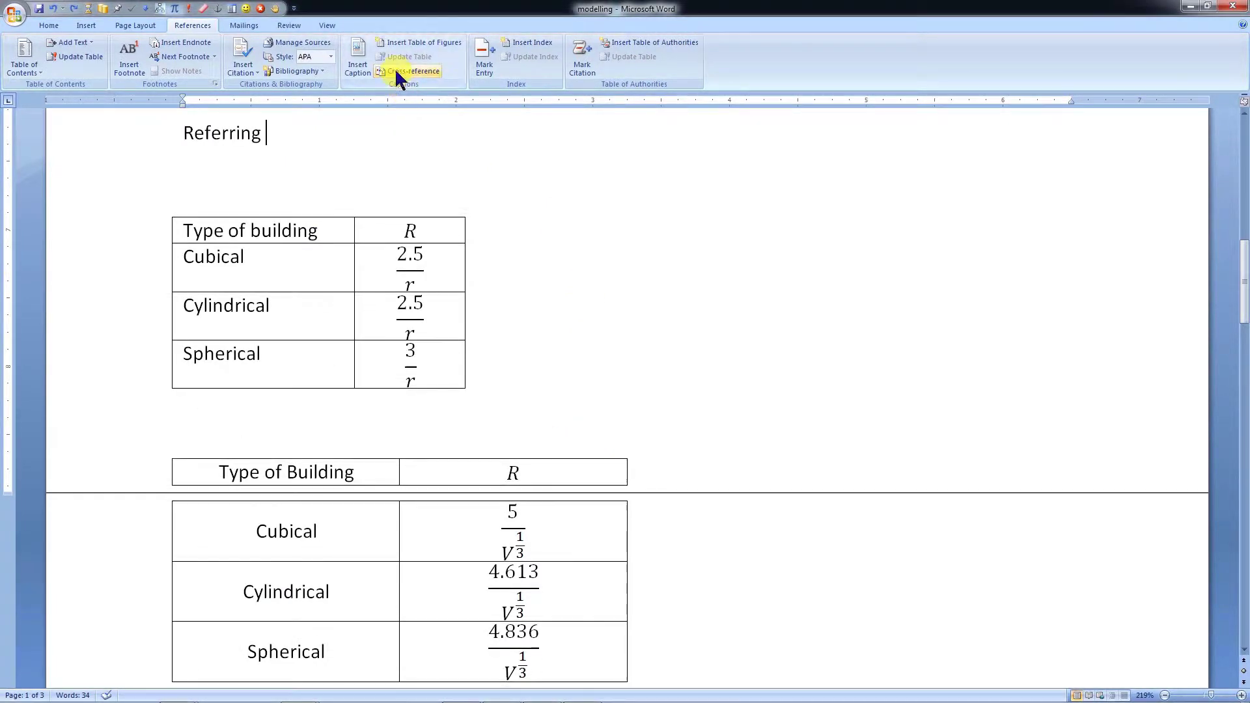
left_click(398, 71)
left_click(664, 273)
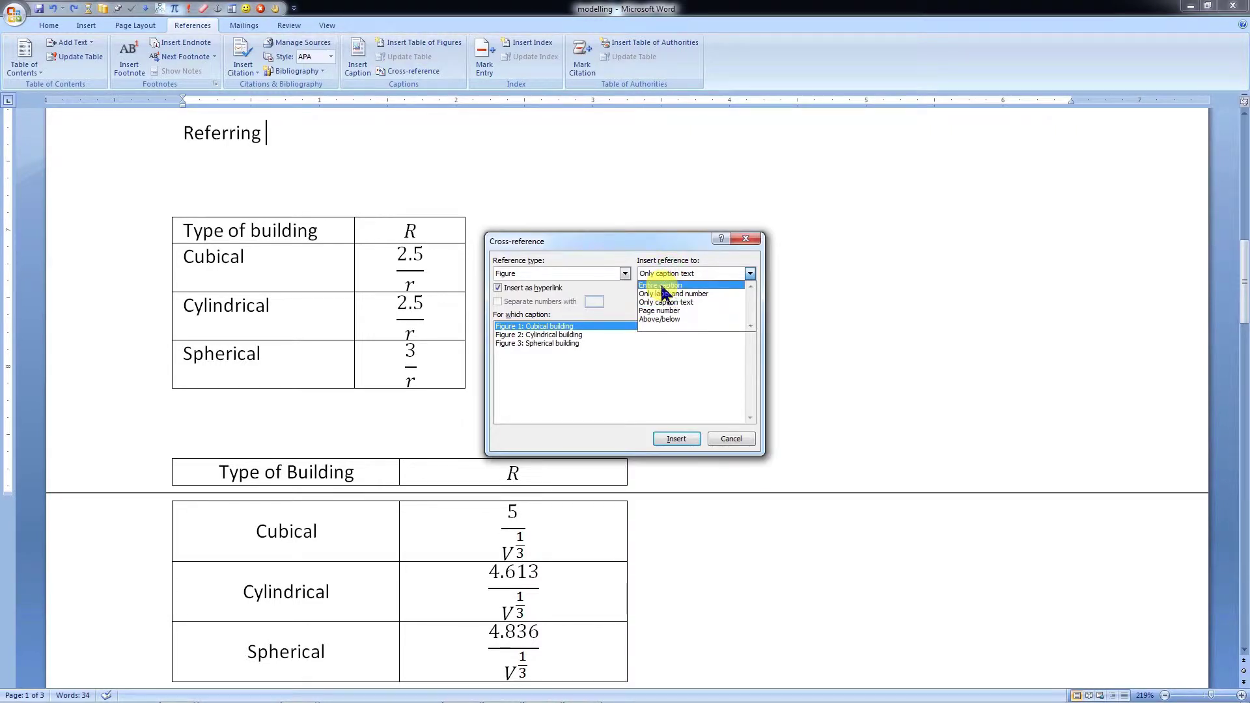
left_click(660, 293)
left_click(514, 343)
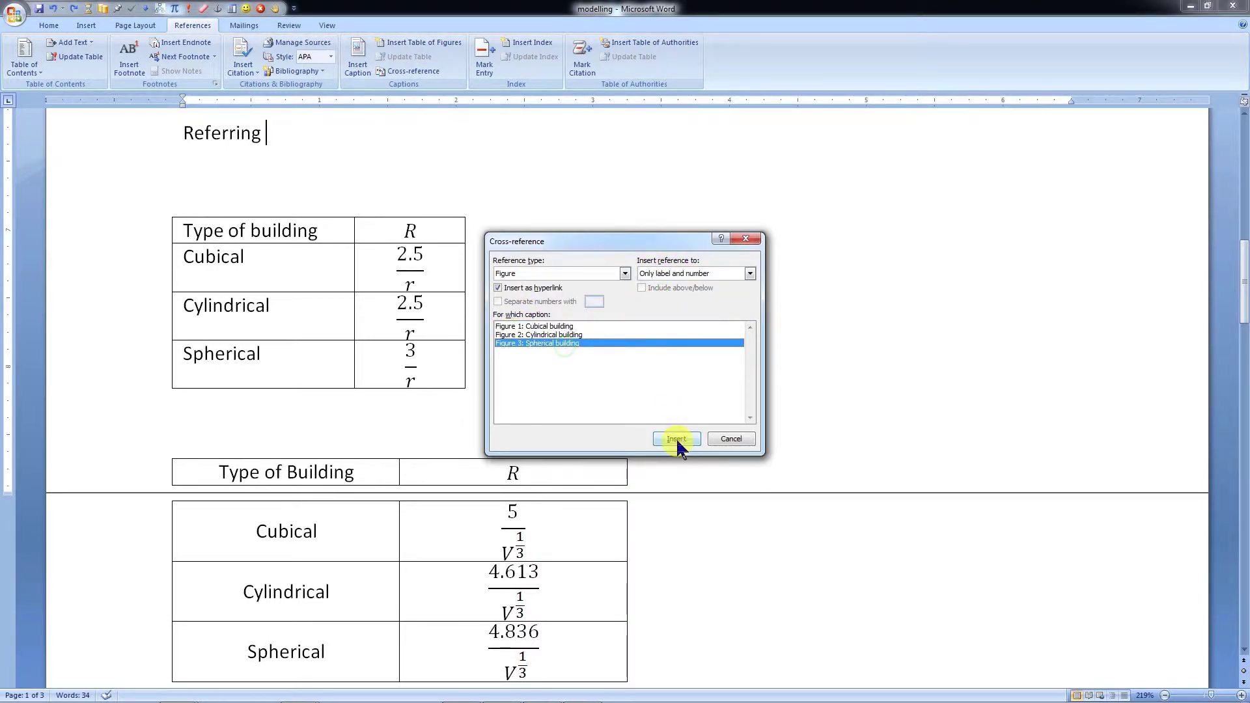
left_click(677, 438)
left_click(754, 440)
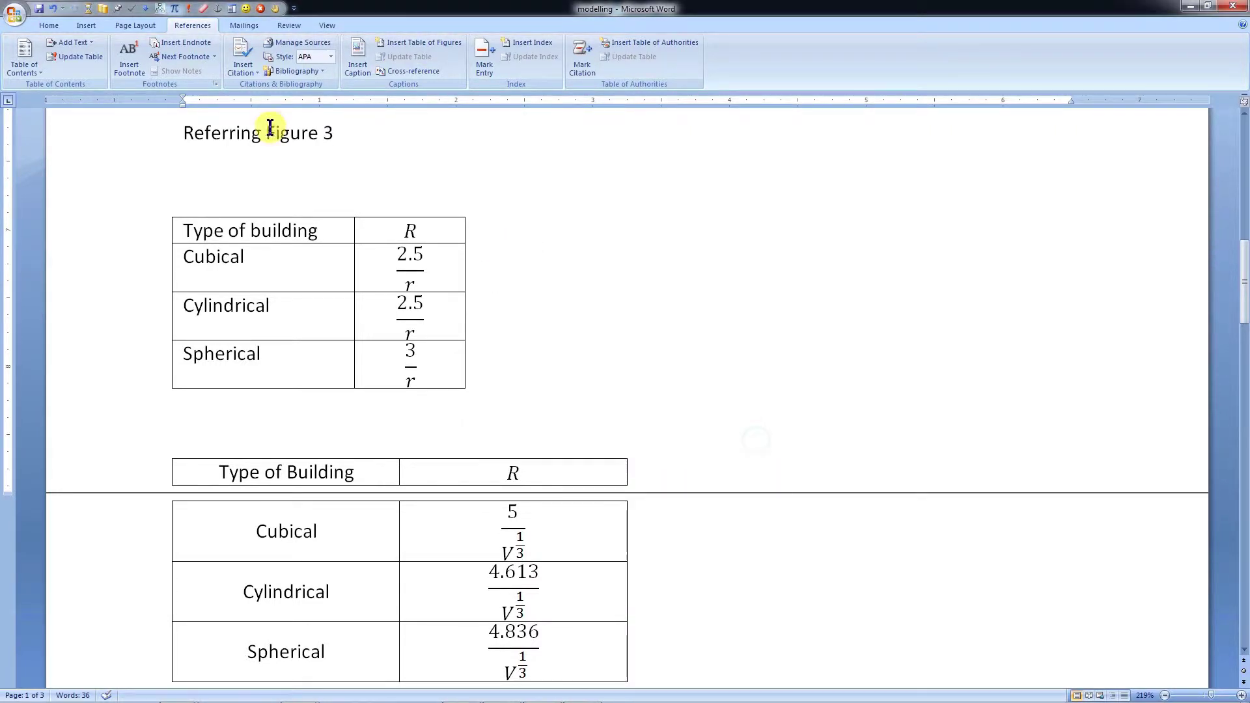
left_click(290, 138, "ctrl")
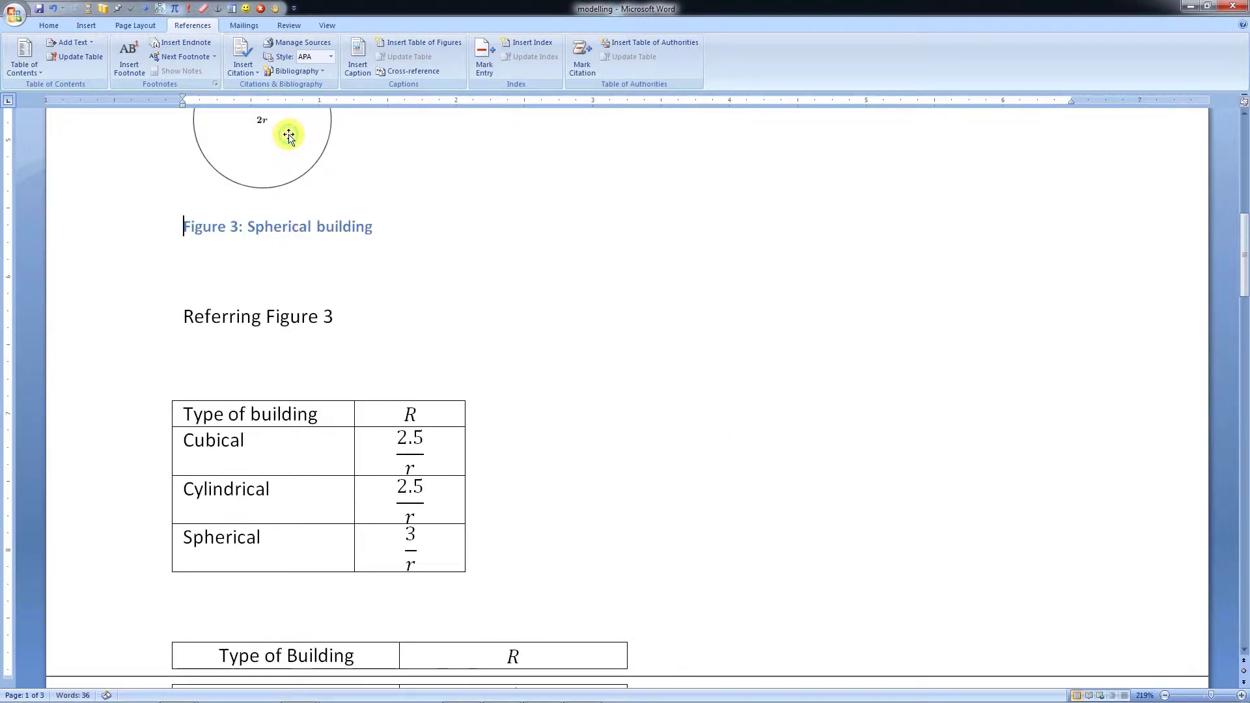
Paste the tap, dome and capacitor pictures and caption the capacitor
scroll(419, 173, "up", 4)
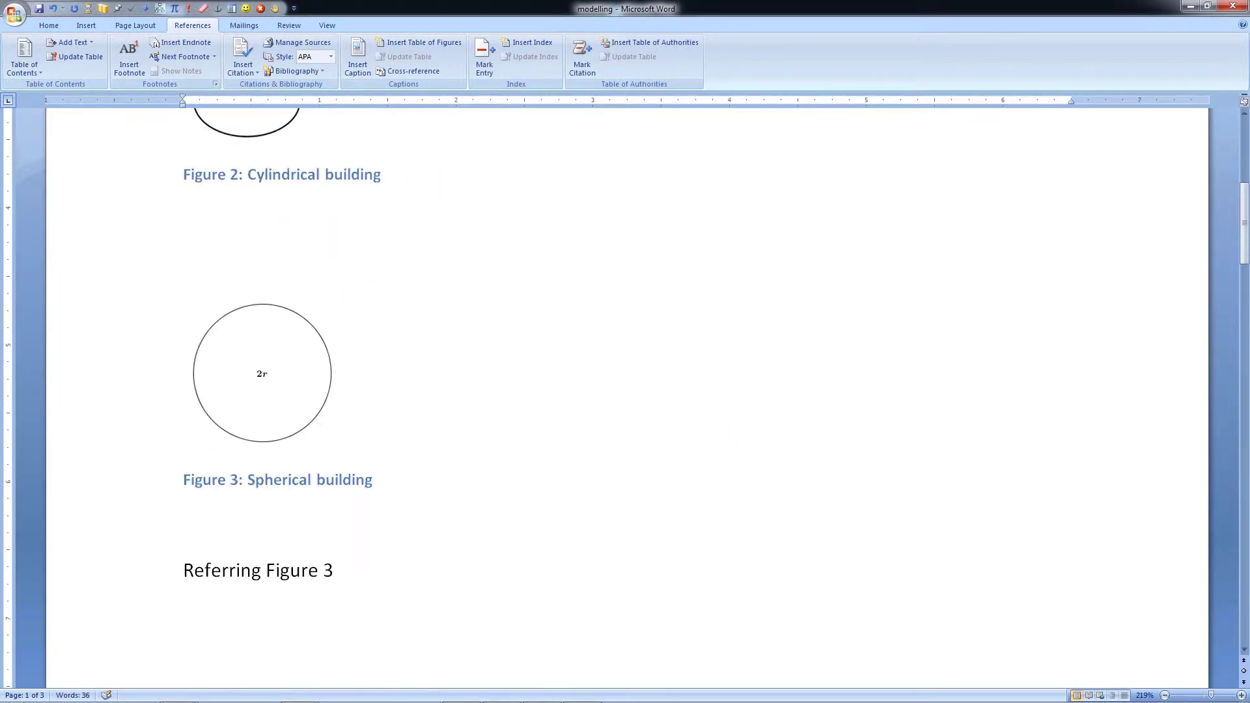
key("ctrl+v")
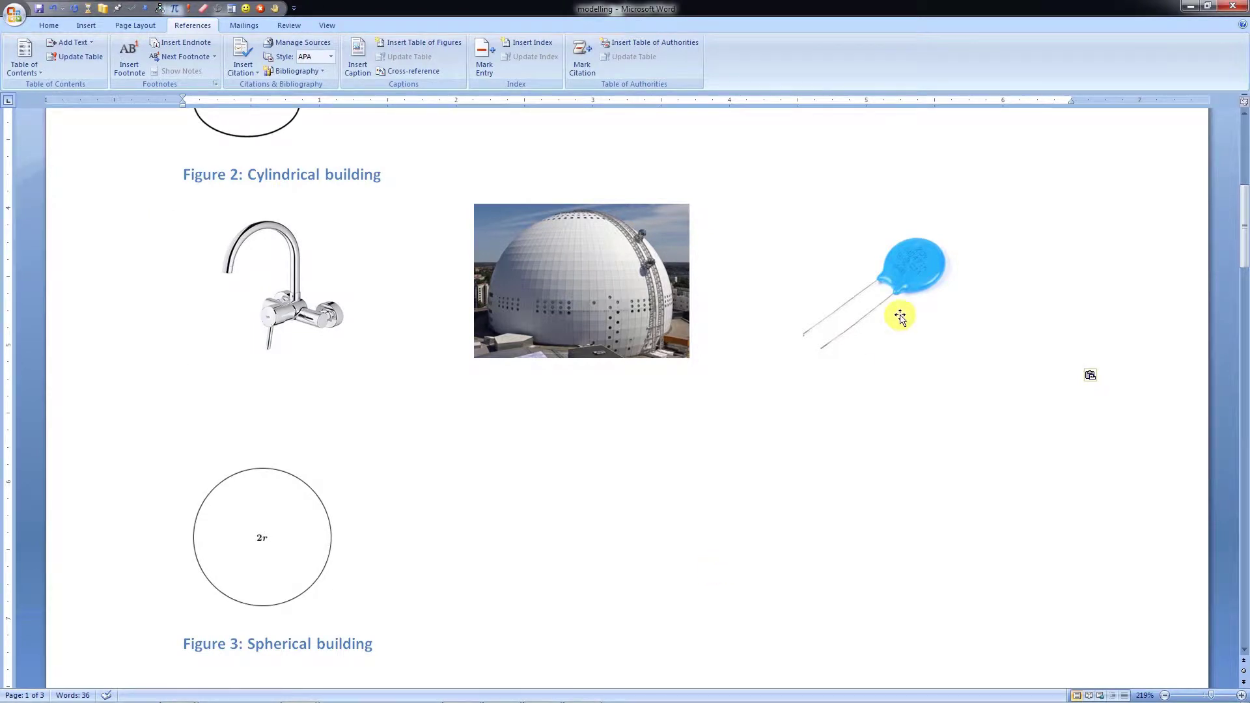
left_click(866, 309)
right_click(868, 306)
left_click(914, 435)
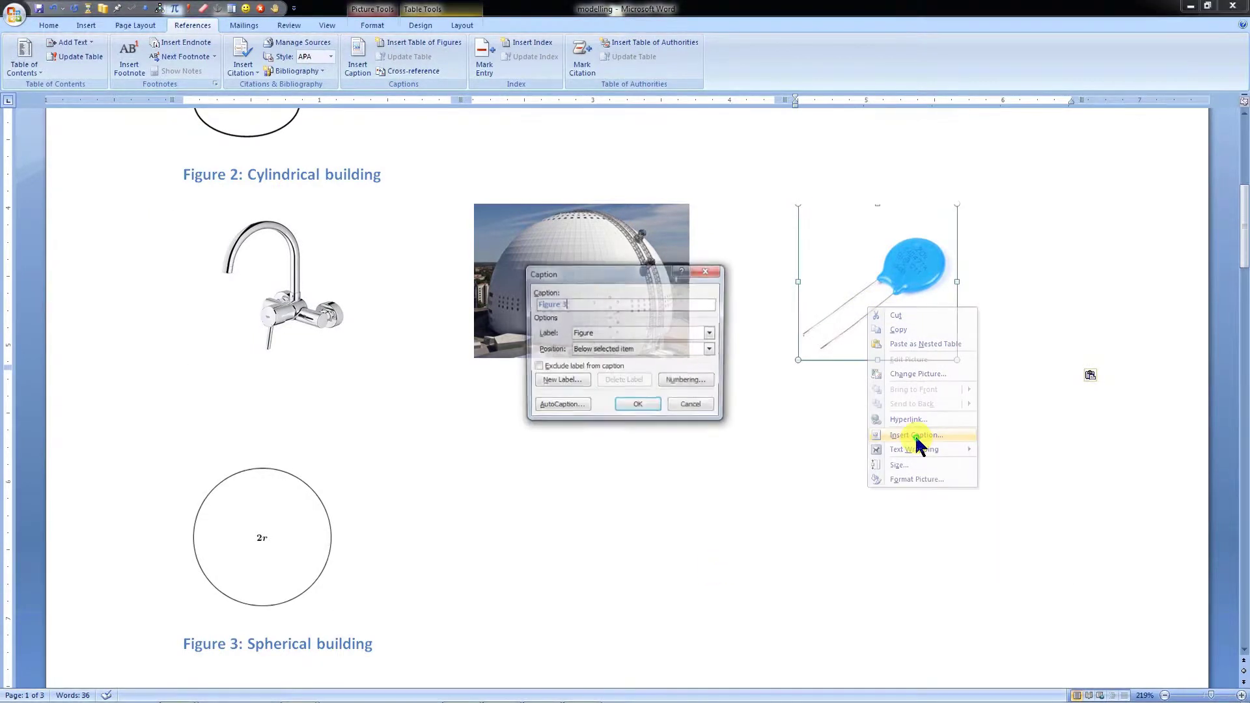
left_click(624, 404)
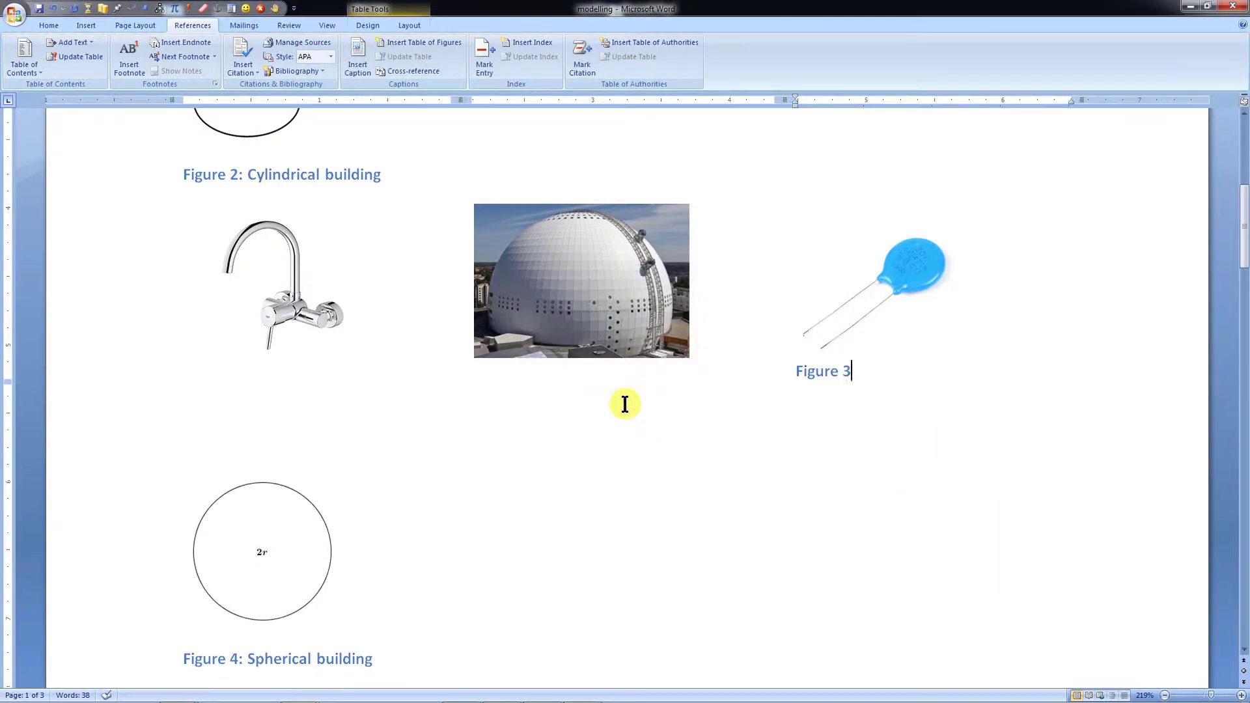
Add default Figure captions to the globe dome and tap pictures
left_click(599, 330)
right_click(599, 329)
left_click(660, 460)
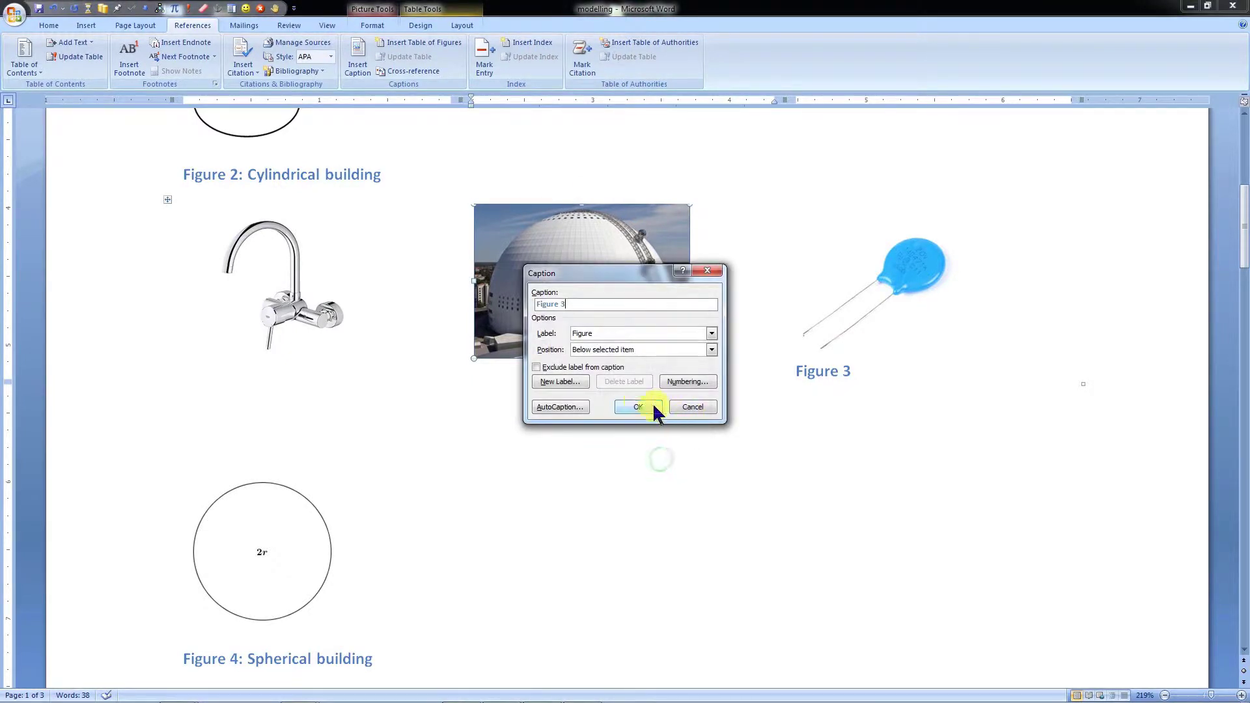
left_click(649, 408)
left_click(287, 322)
right_click(291, 331)
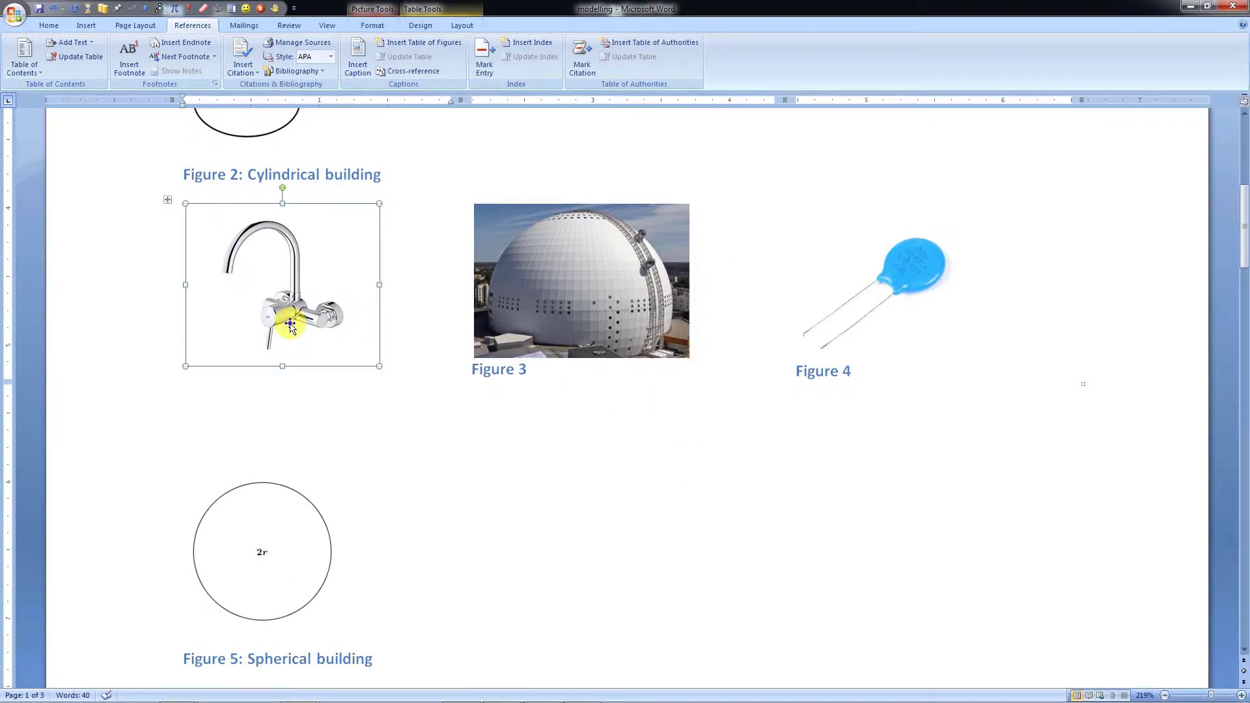
left_click(352, 456)
left_click(638, 411)
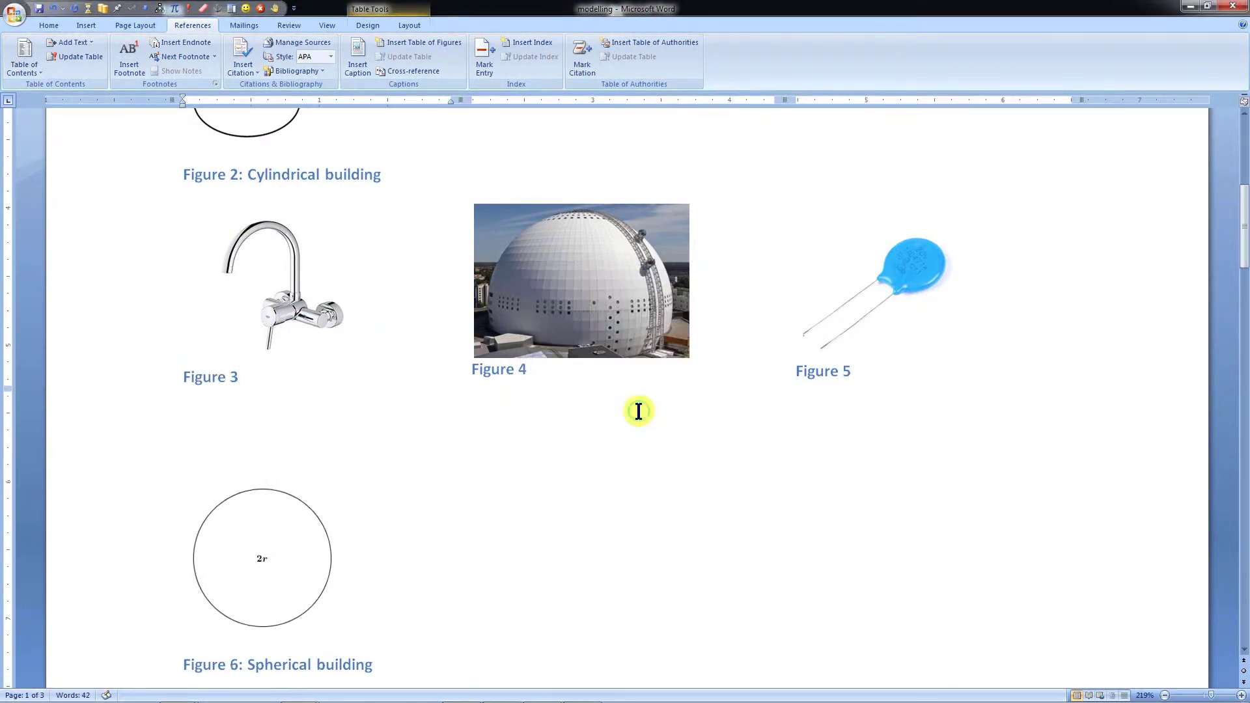
scroll(617, 473, "down", 3)
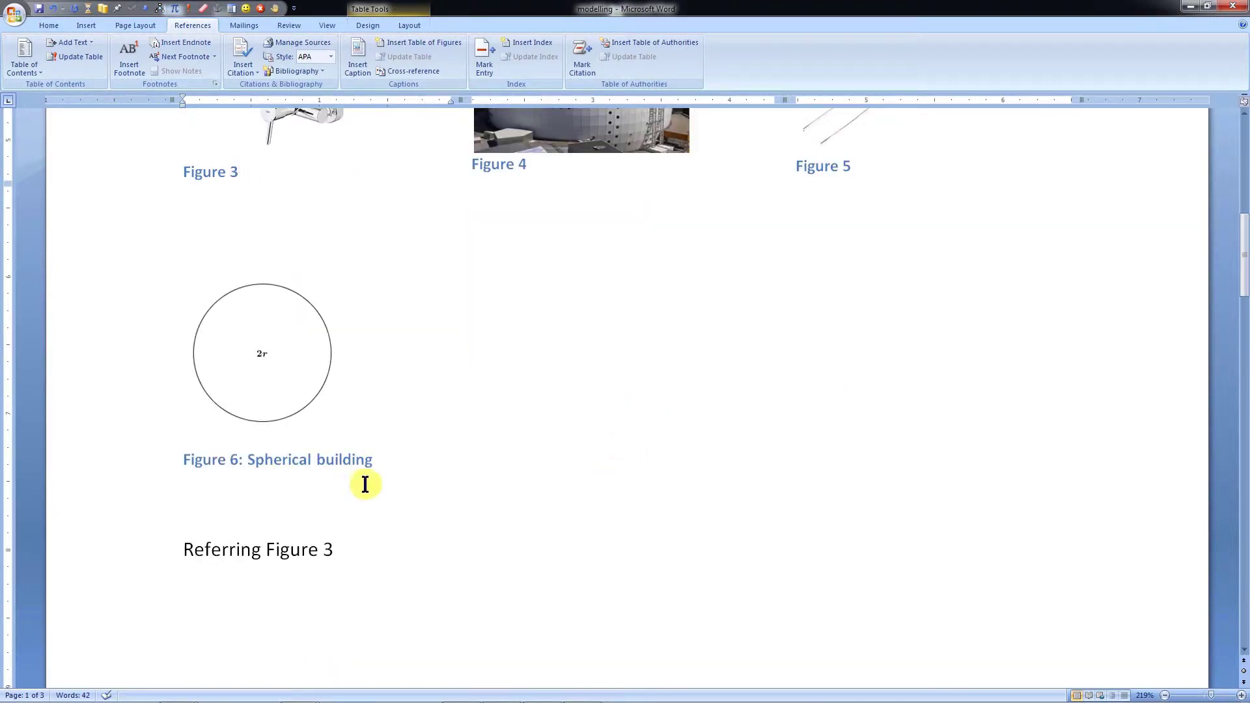
Update the reference to read Figure 6, then delete the capacitor picture and its Figure 5 caption
right_click(299, 553)
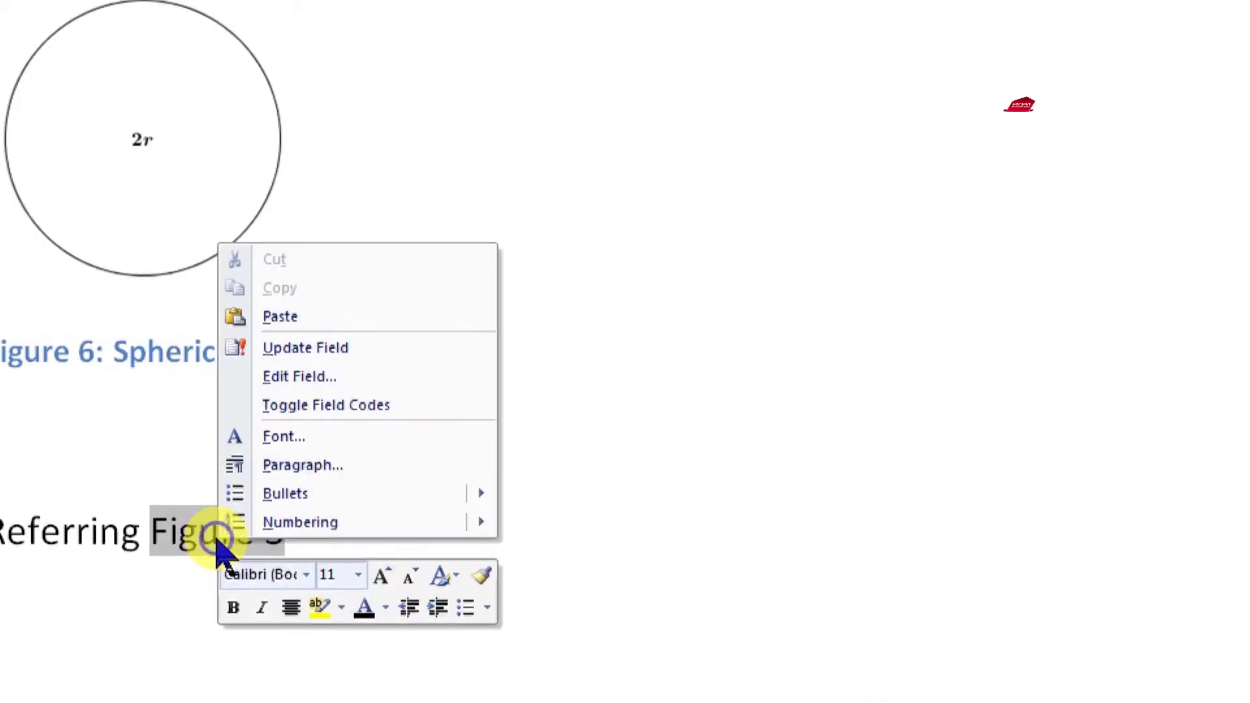
left_click(323, 351)
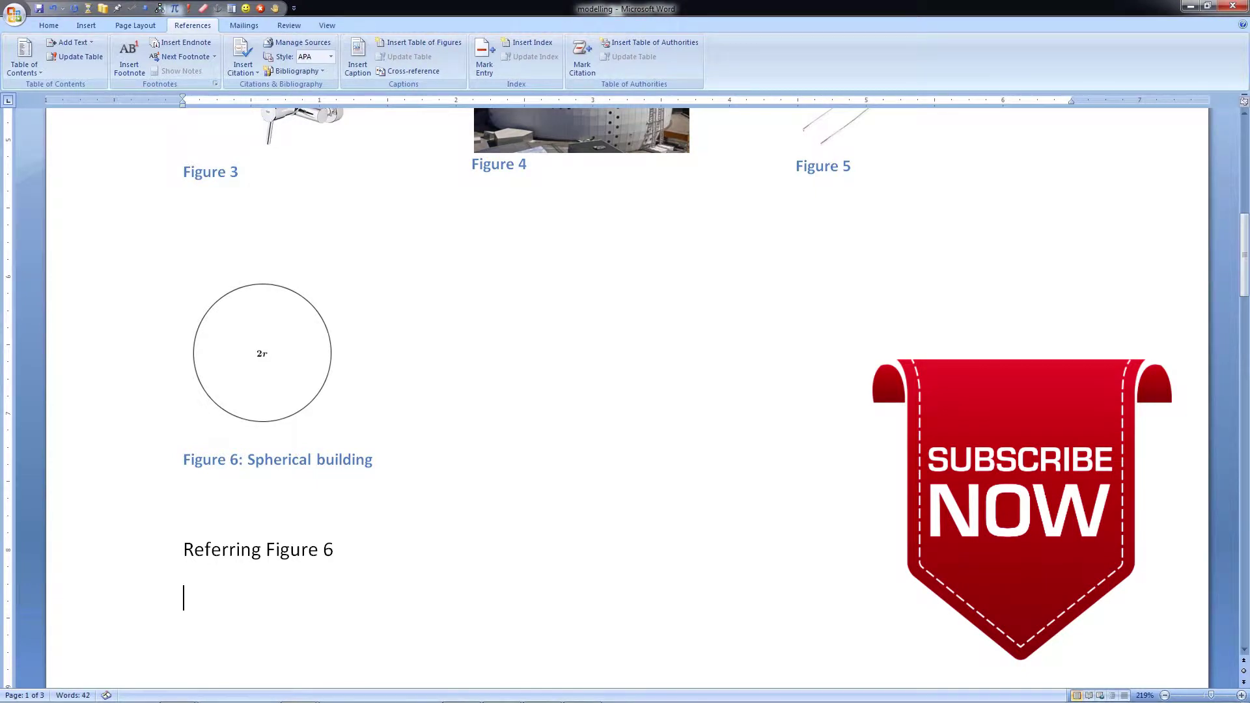
left_click(795, 155)
key("Delete")
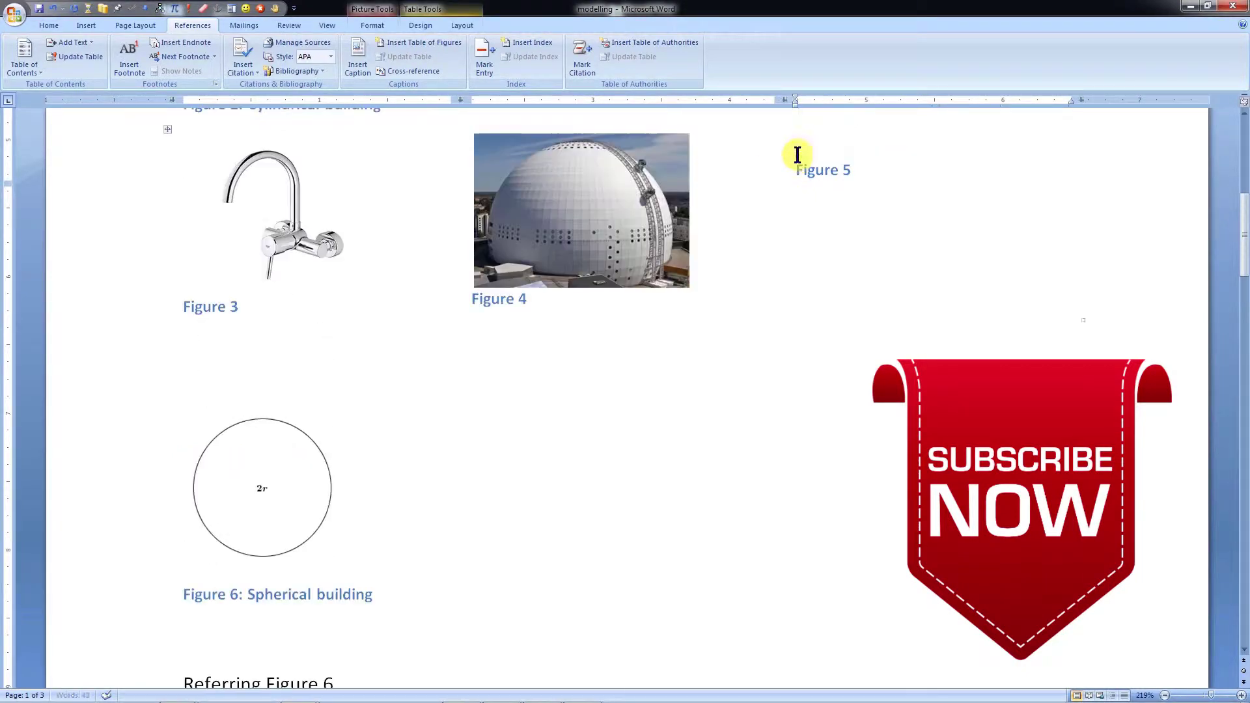
triple_click(818, 174)
key("Delete")
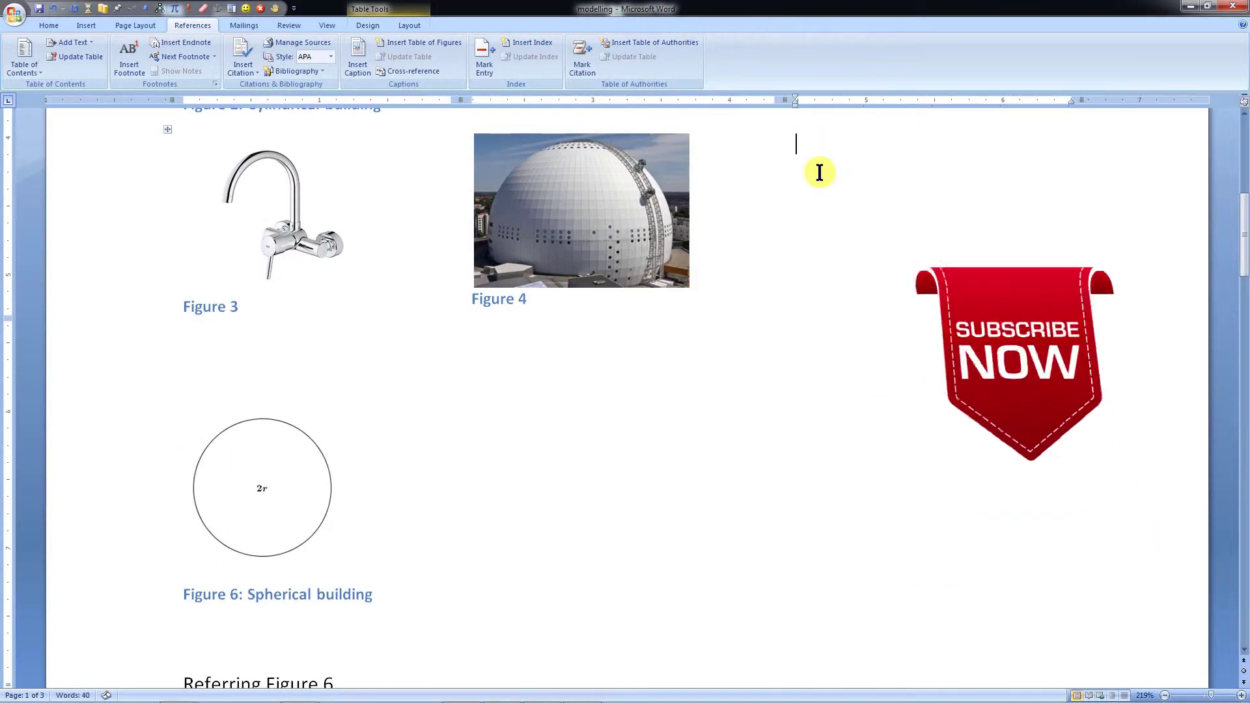
Select the whole document and update all fields, renumbering Spherical building and its reference to Figure 5
left_click(756, 424)
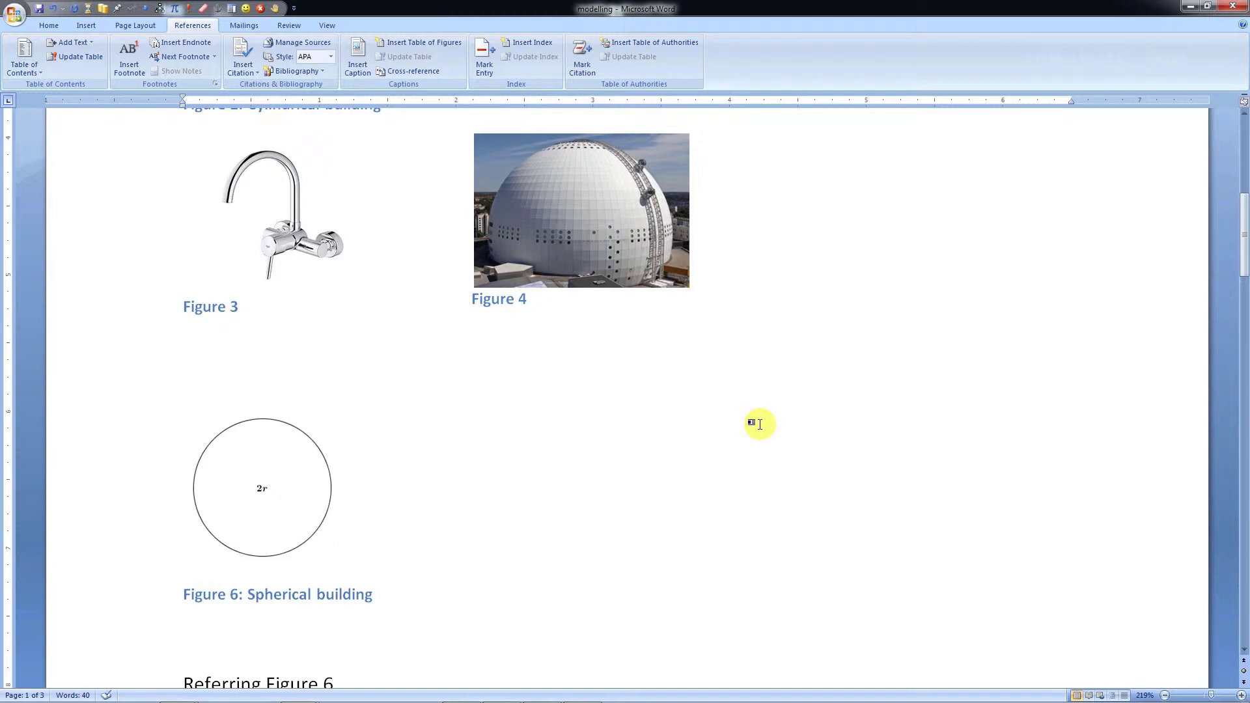
key("ctrl+a")
right_click(761, 430)
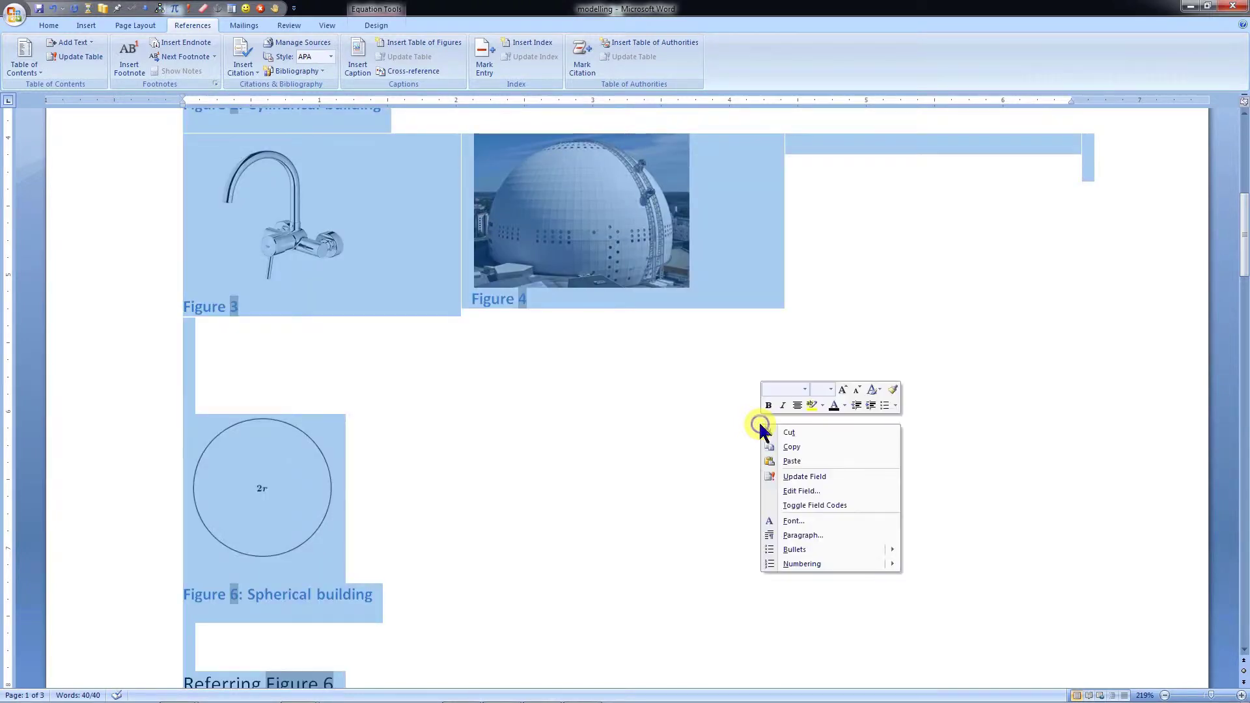
left_click(798, 477)
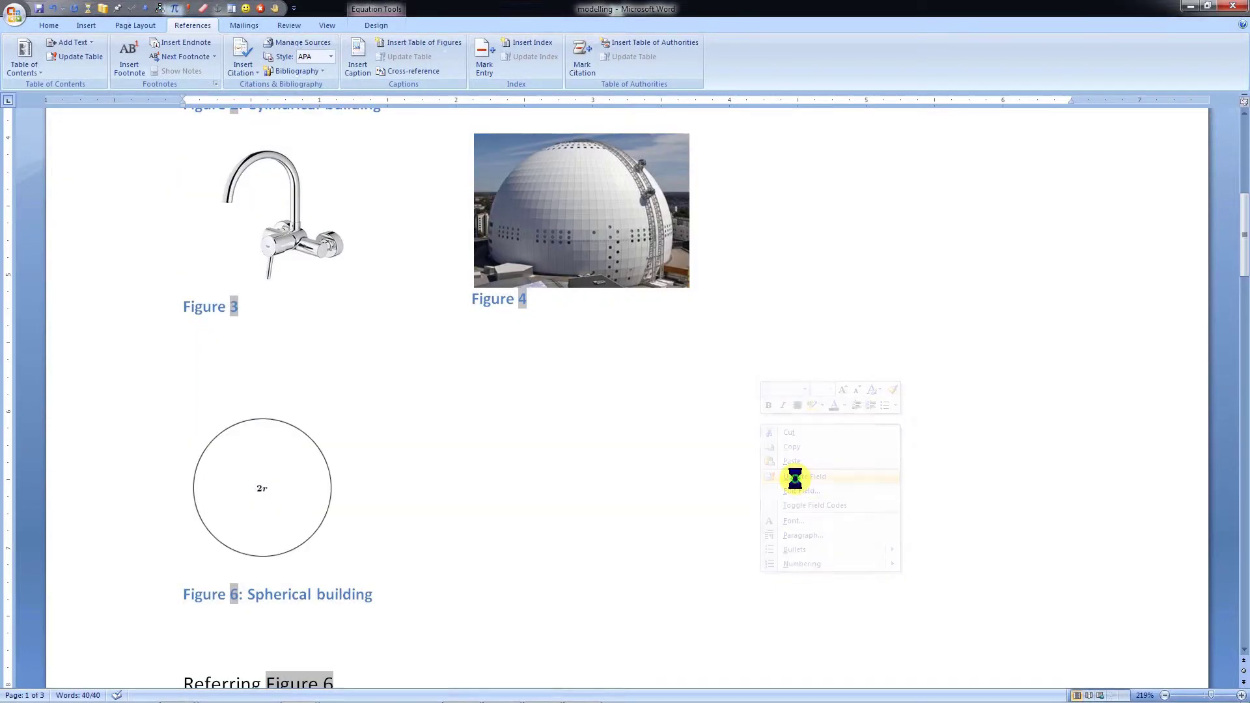
Add a Table 2 caption beneath the second R table
left_click(793, 479)
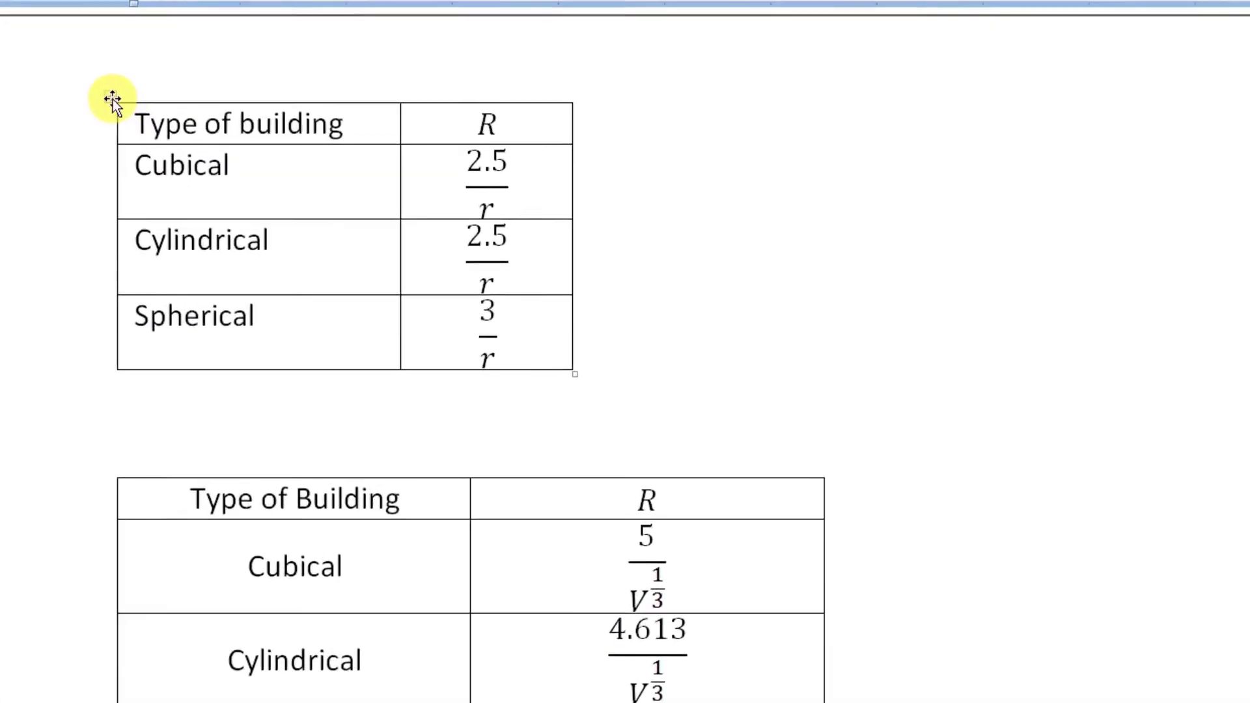
right_click(111, 98)
left_click(189, 383)
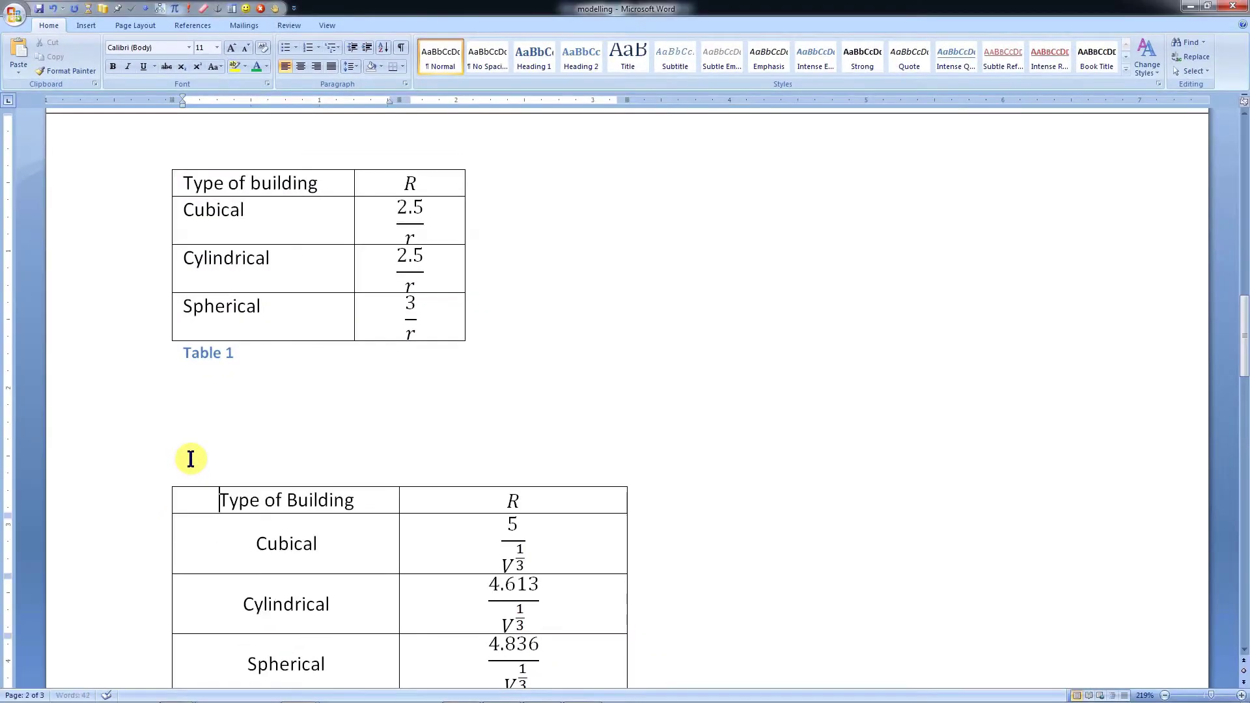
right_click(169, 483)
left_click(259, 640)
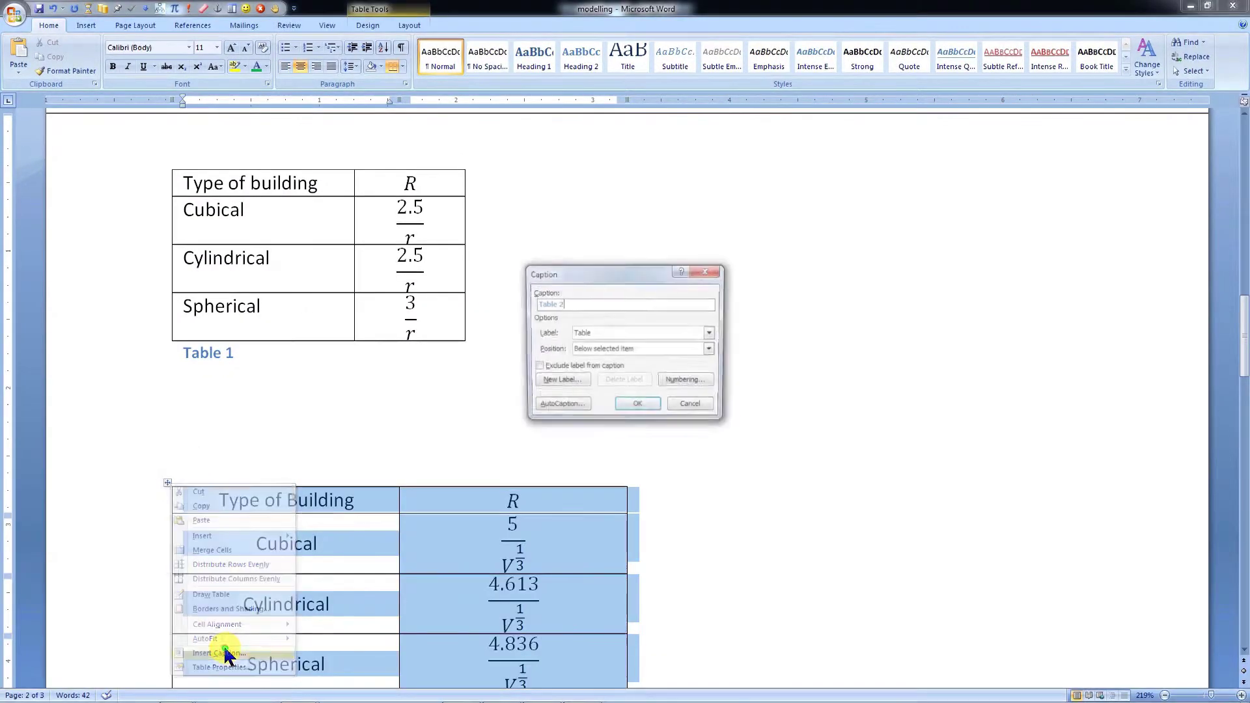
left_click(644, 412)
Extend the first table's caption to read 'Table 1: Values of R'
left_click(234, 282)
type(": Values of R")
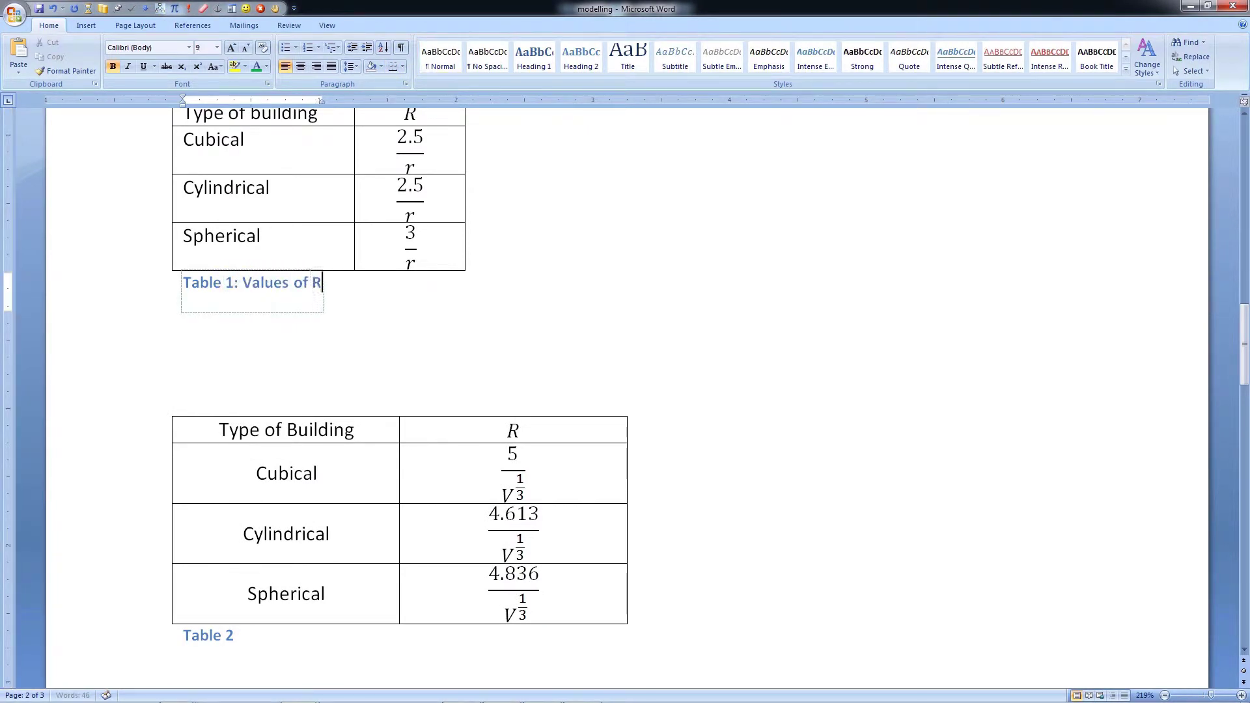
left_click(570, 321)
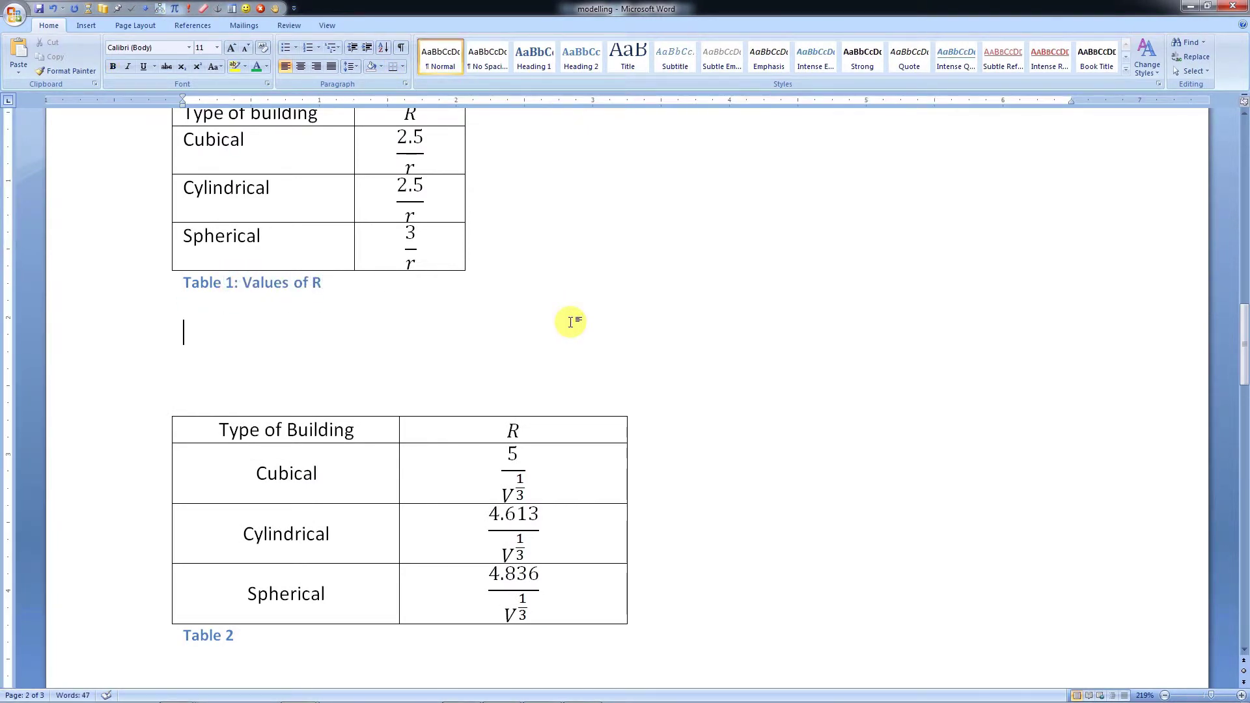
Change the Figure label's caption numbering format to Roman numerals I, II, III
scroll(691, 339, "up", 10)
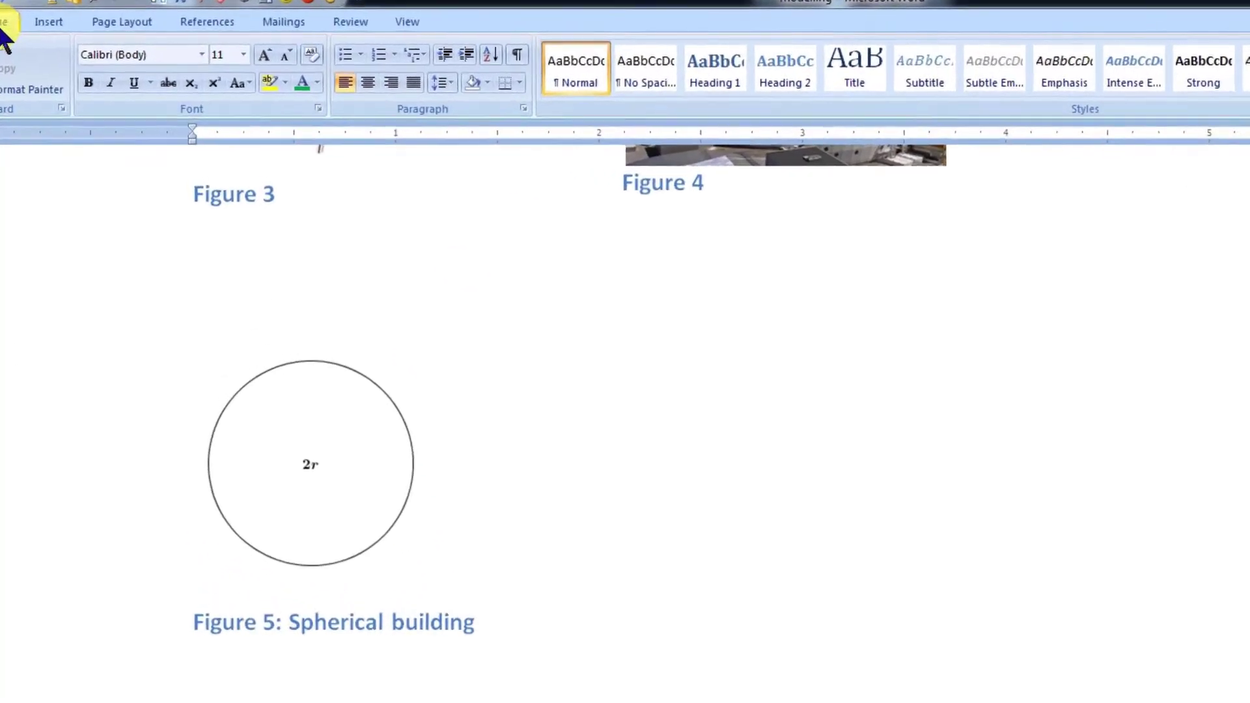
left_click(223, 20)
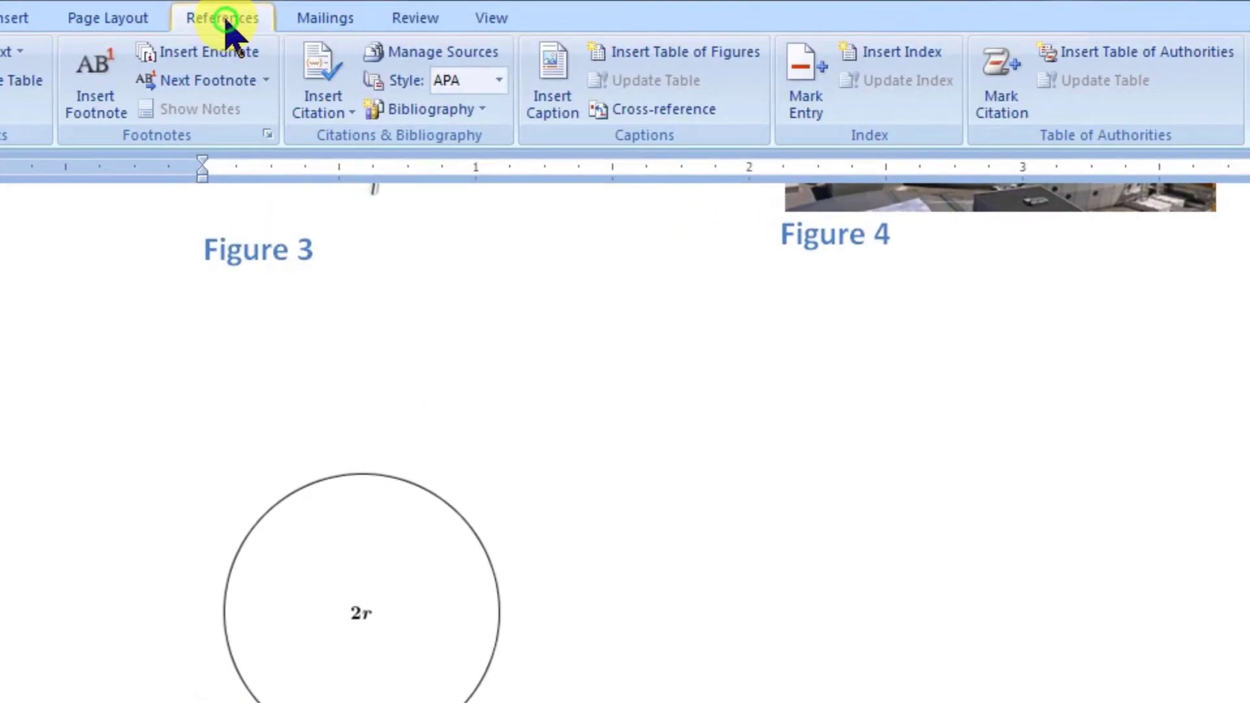
left_click(551, 123)
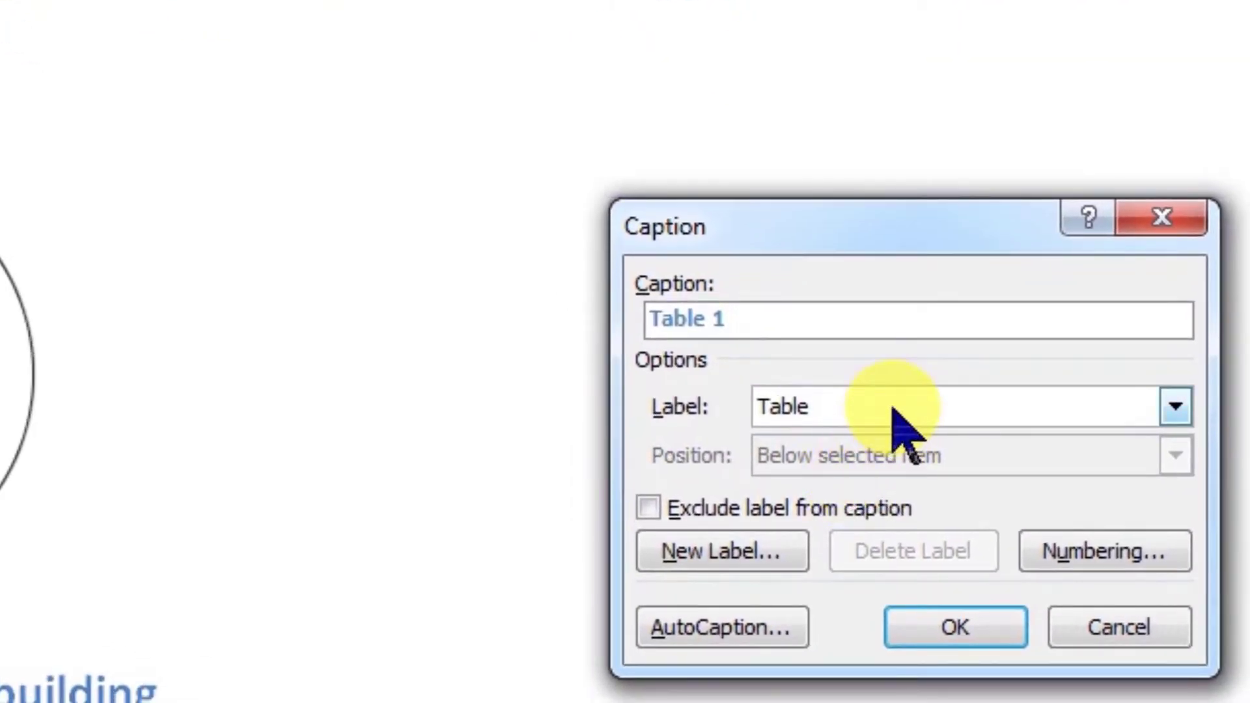
left_click(897, 417)
left_click(851, 469)
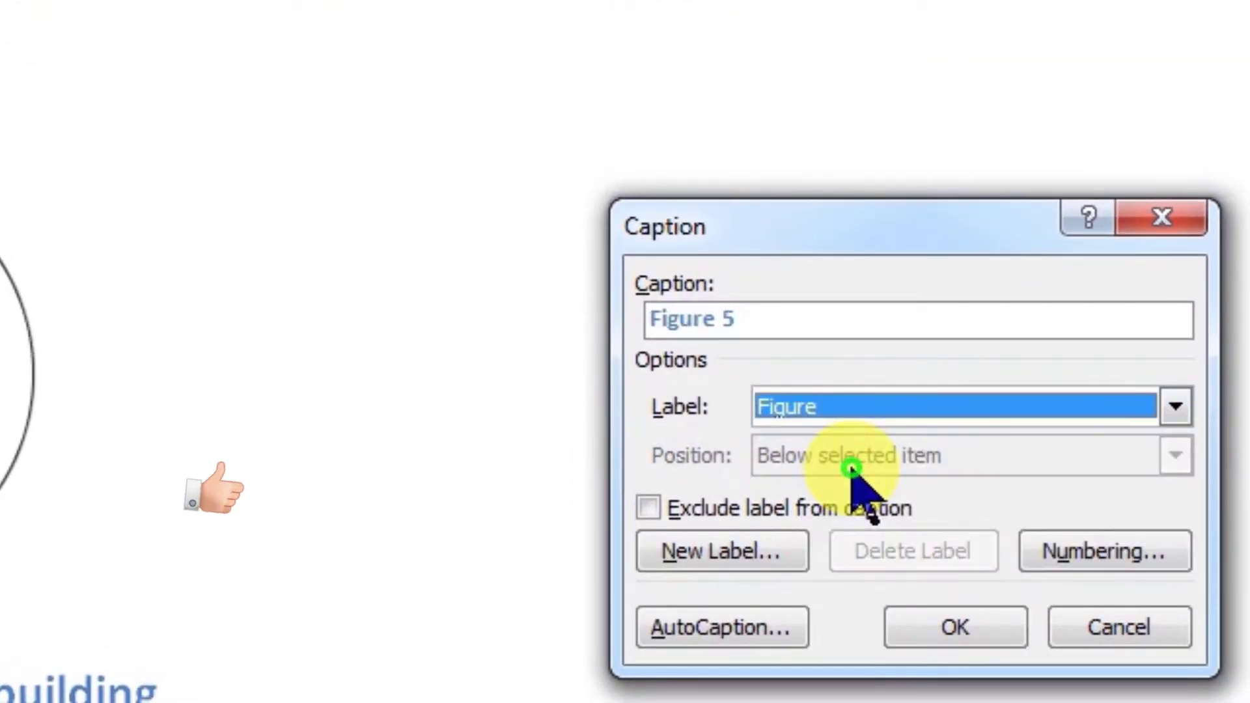
left_click(1093, 555)
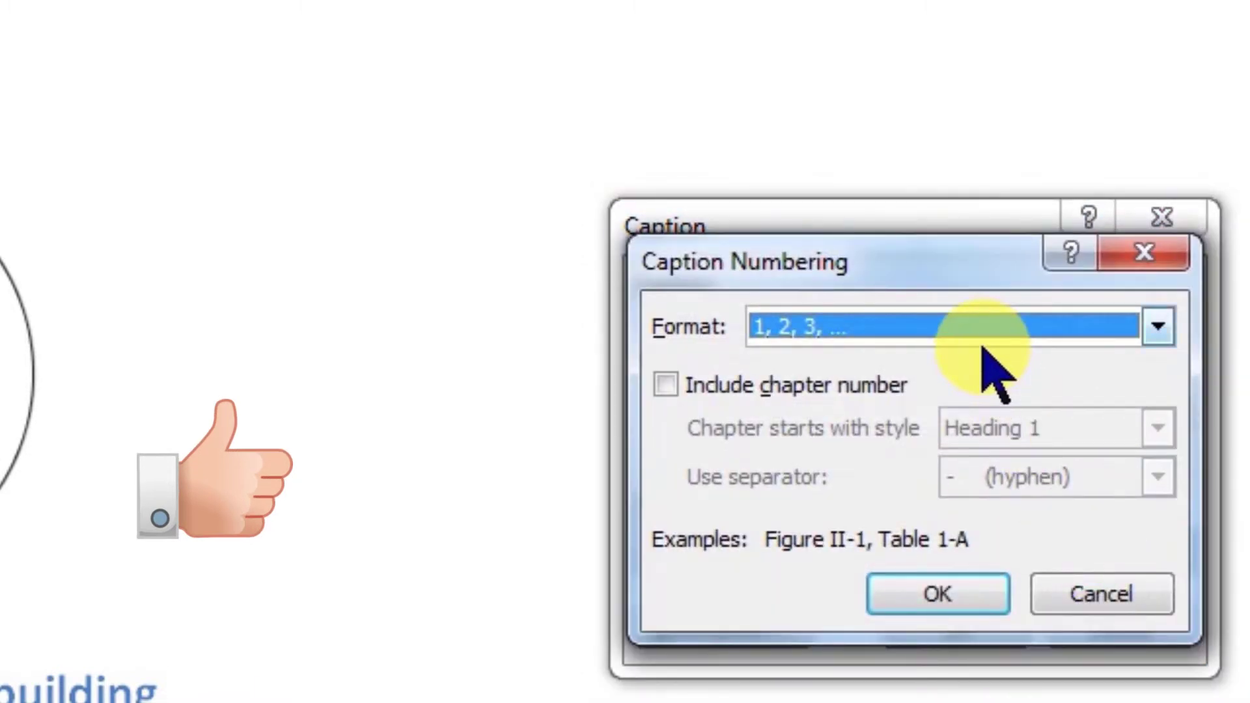
left_click(981, 346)
left_click(887, 459)
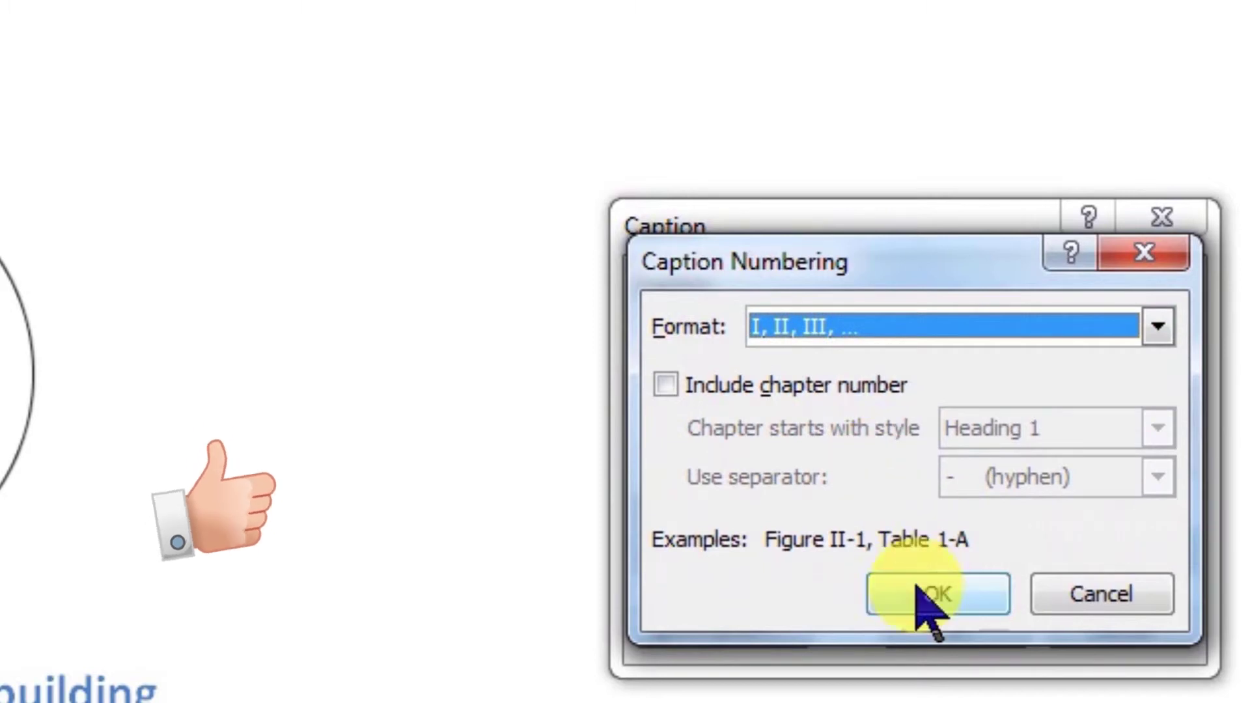
left_click(919, 609)
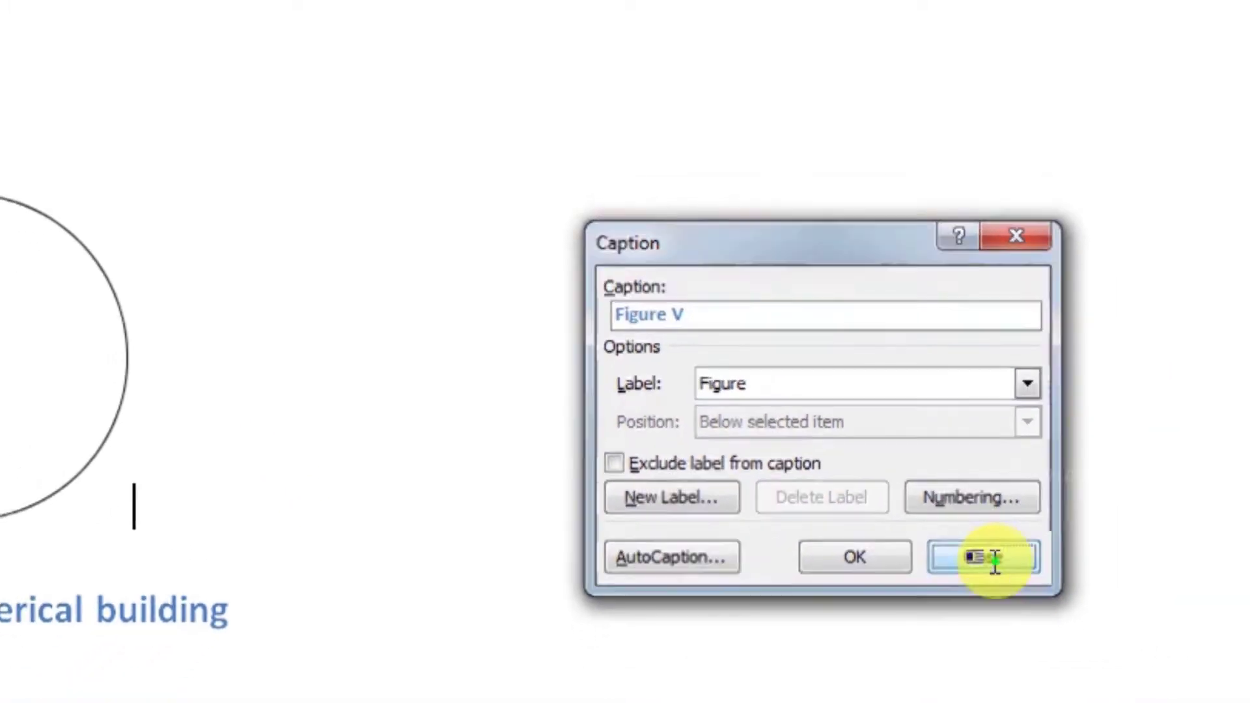
left_click(1133, 647)
scroll(654, 456, "up", 4)
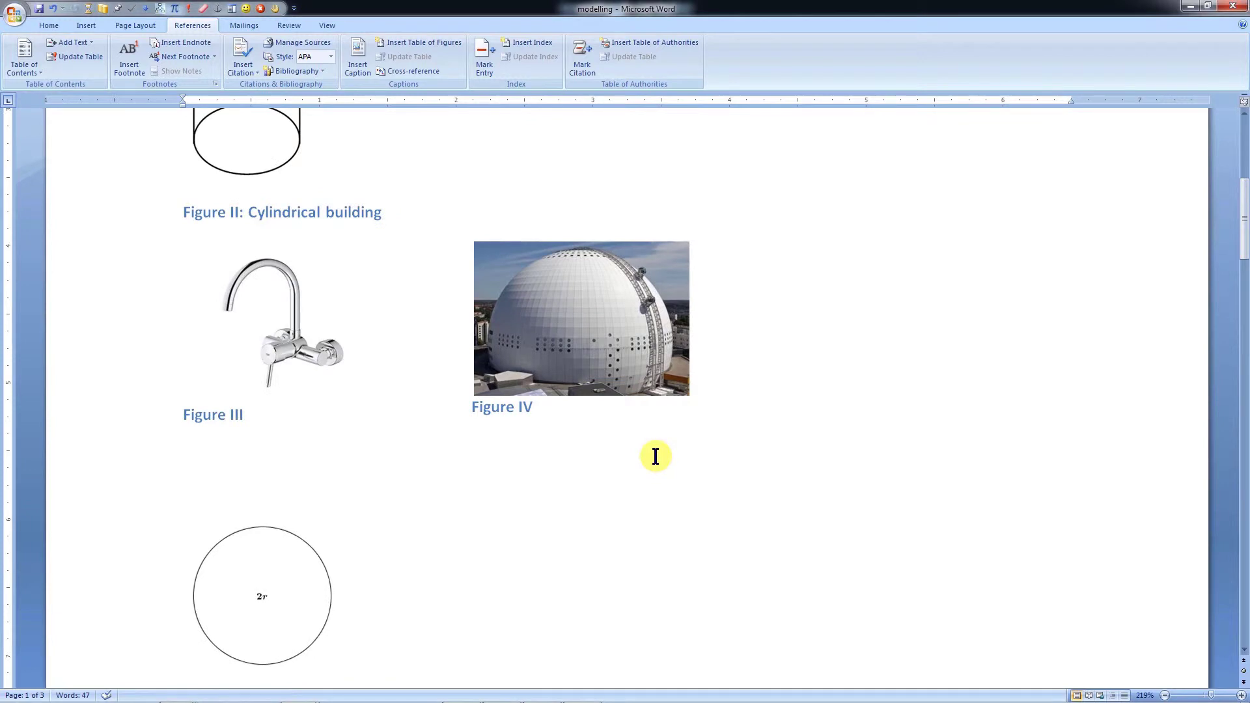
scroll(655, 456, "up", 5)
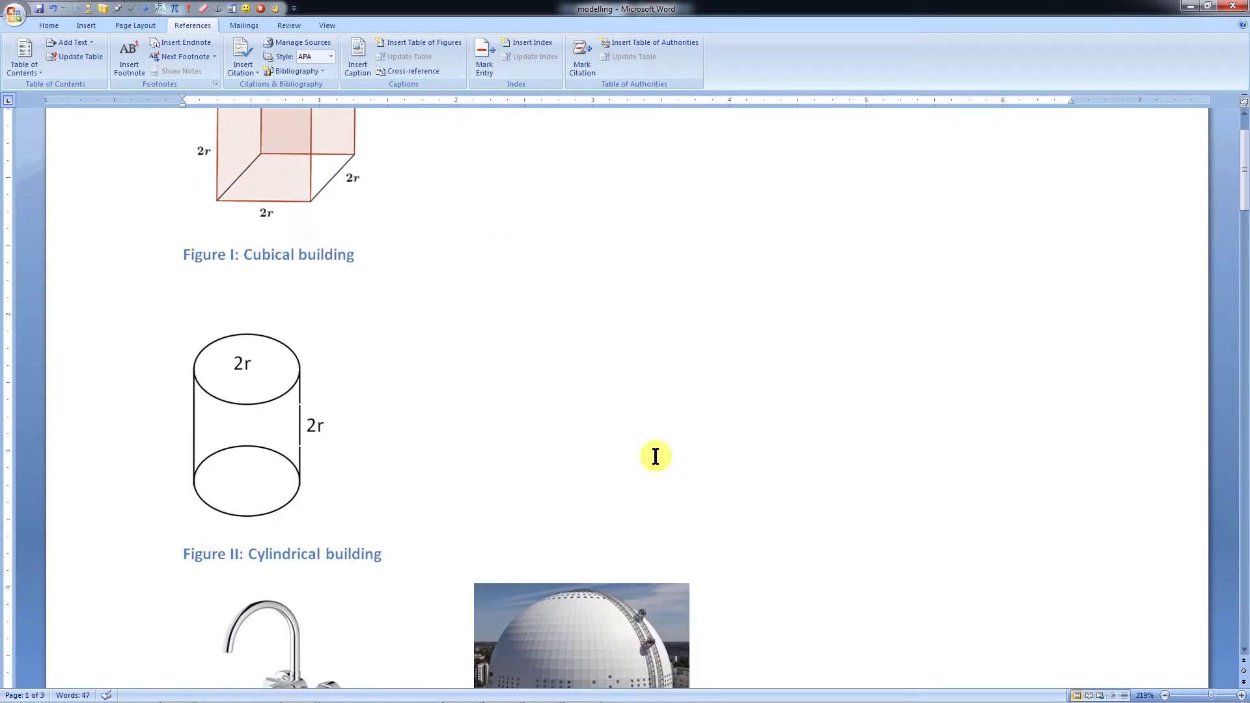
Update the Figure 5 cross-reference field, then undo so the reference reads Figure 5 again
scroll(655, 455, "down", 8)
scroll(655, 455, "down", 6)
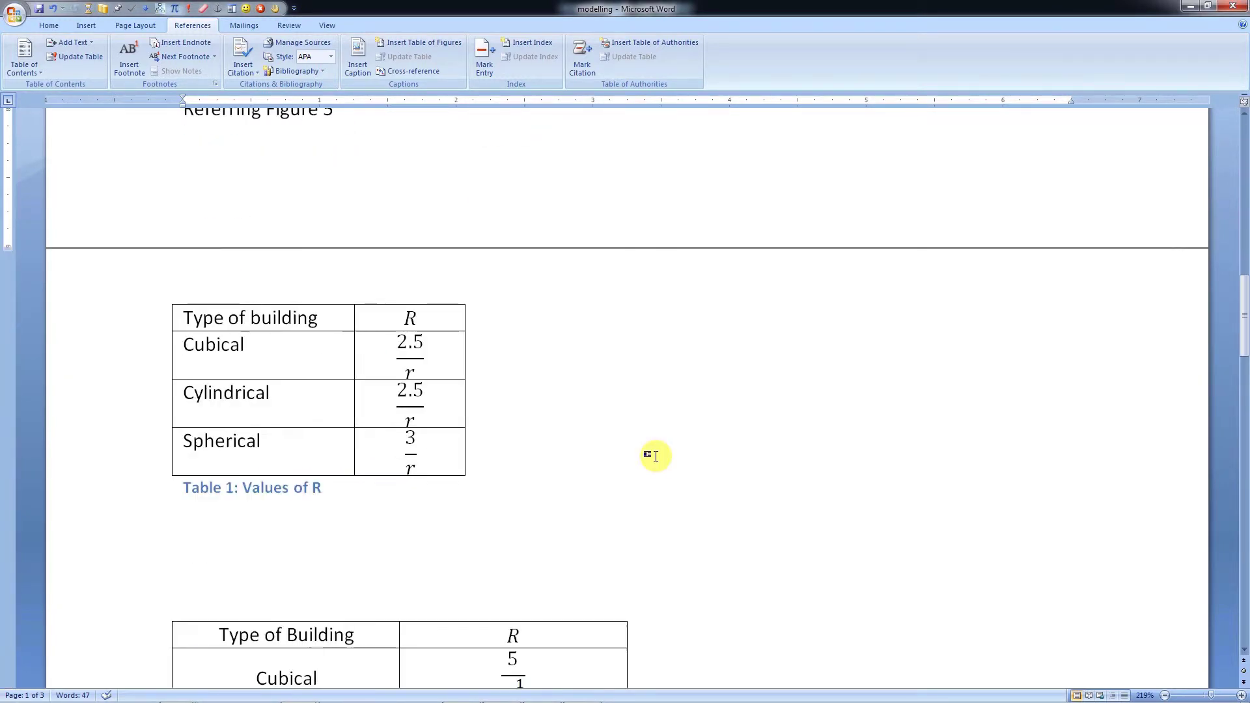
scroll(655, 455, "down", 4)
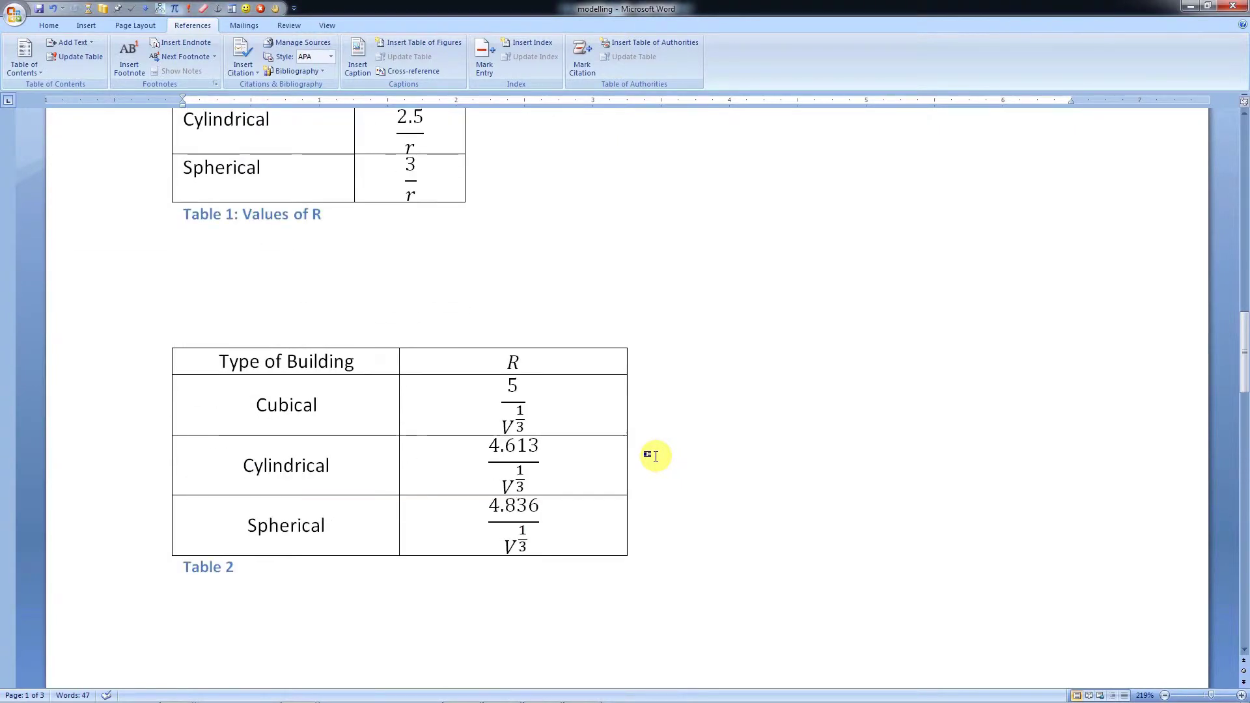
scroll(656, 456, "up", 8)
right_click(321, 395)
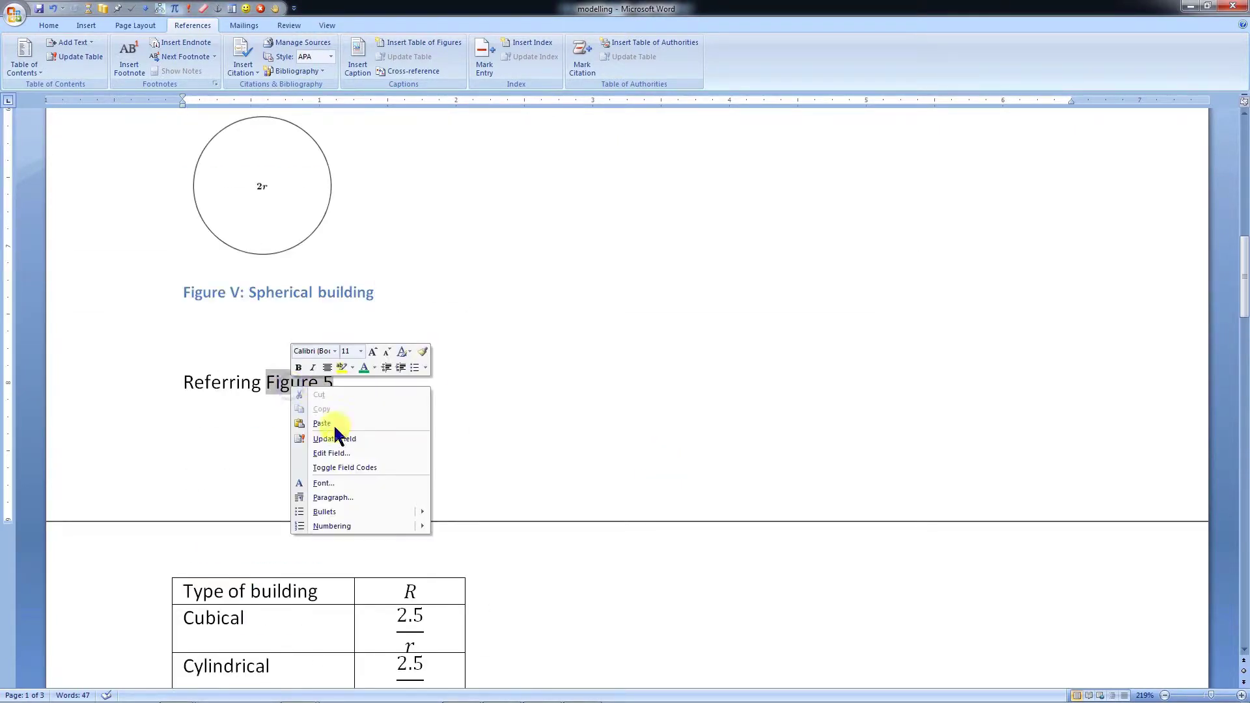
left_click(336, 439)
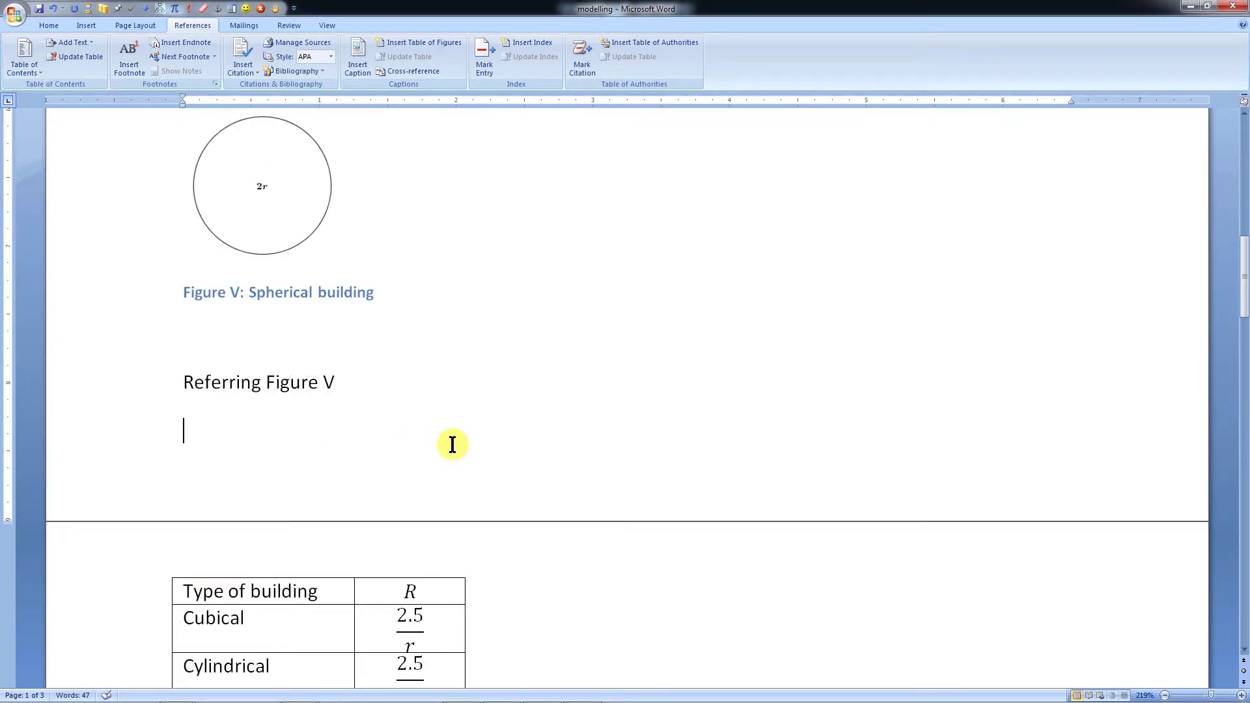
key("ctrl+z")
key("ctrl+z")
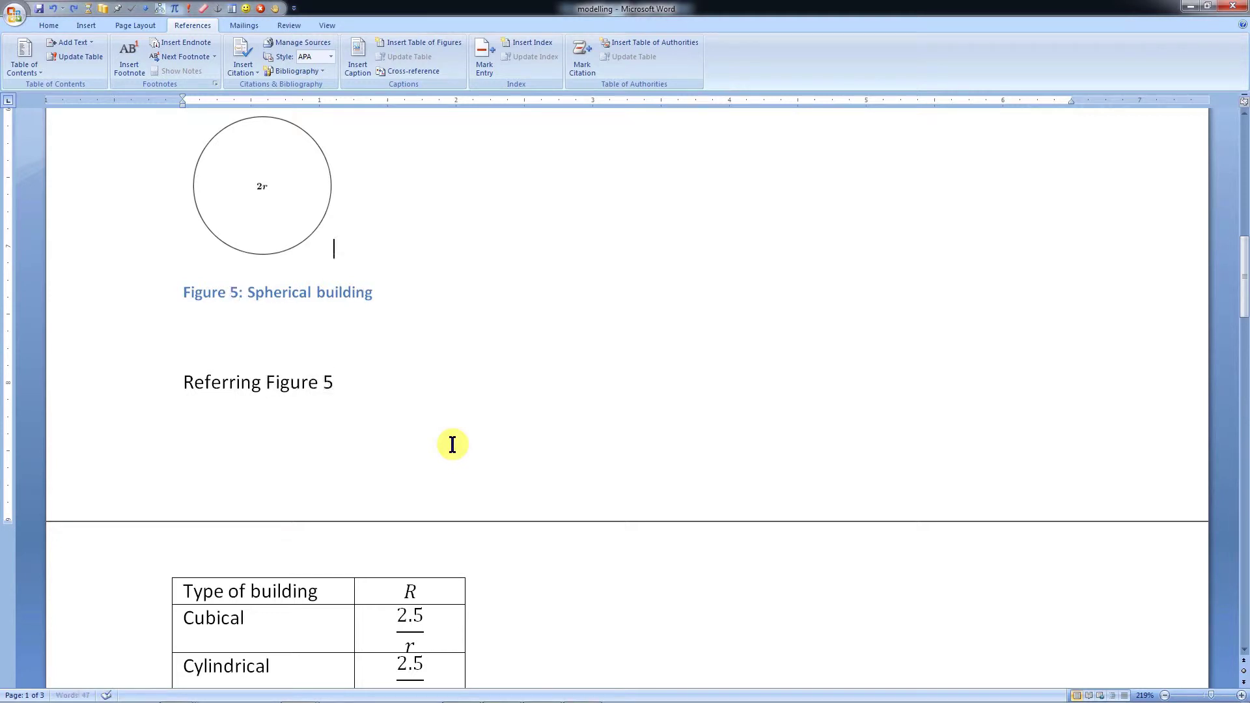
left_click(429, 451)
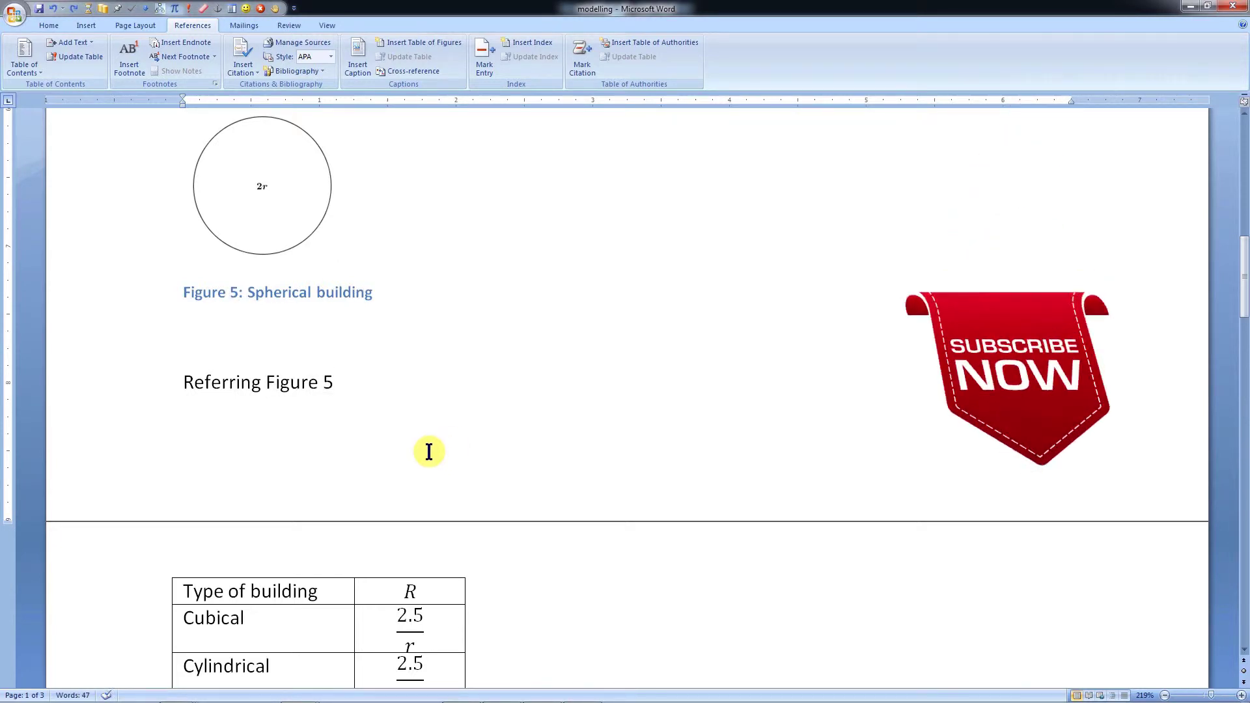
Recolour the Figure 5 caption text directly, then undo that colour change
left_click(102, 289)
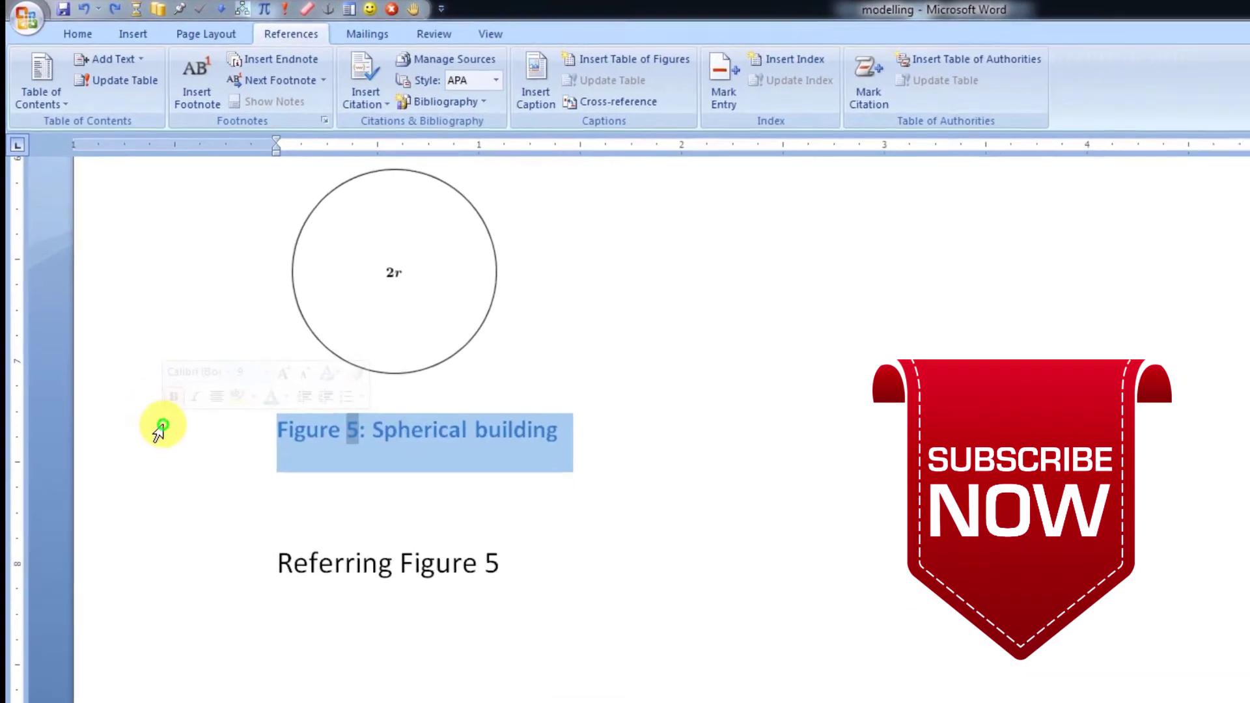
left_click(71, 36)
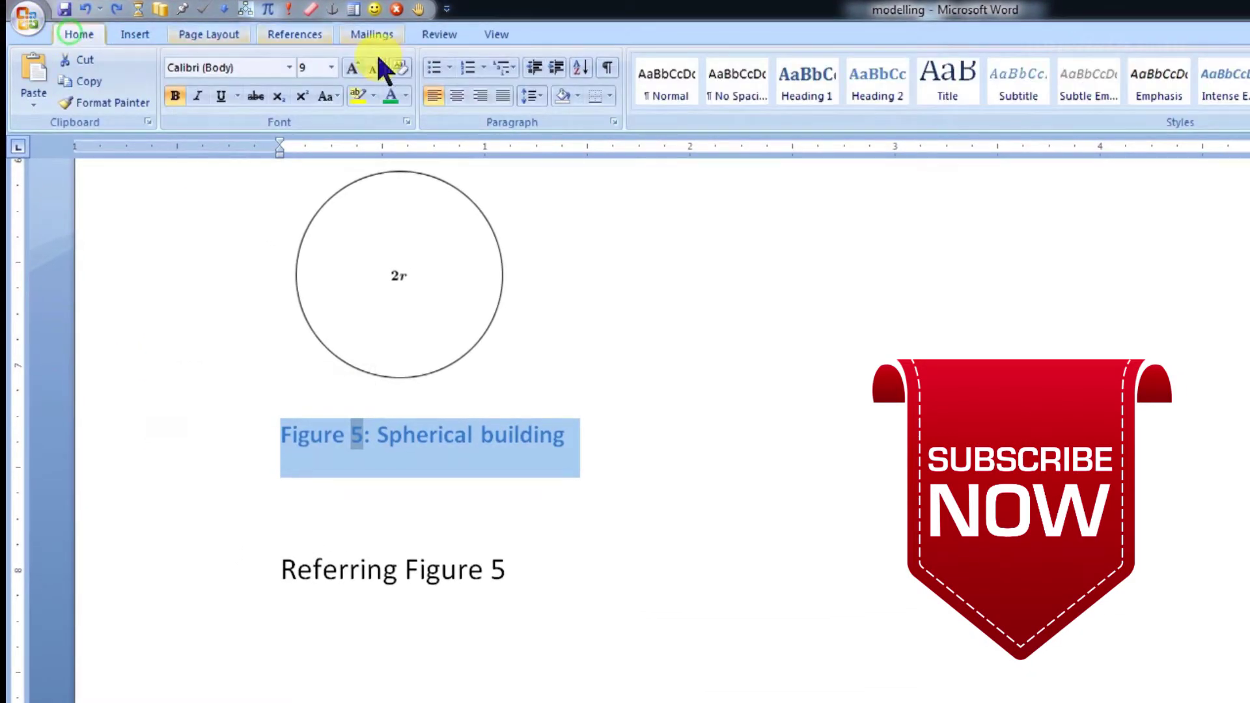
left_click(390, 95)
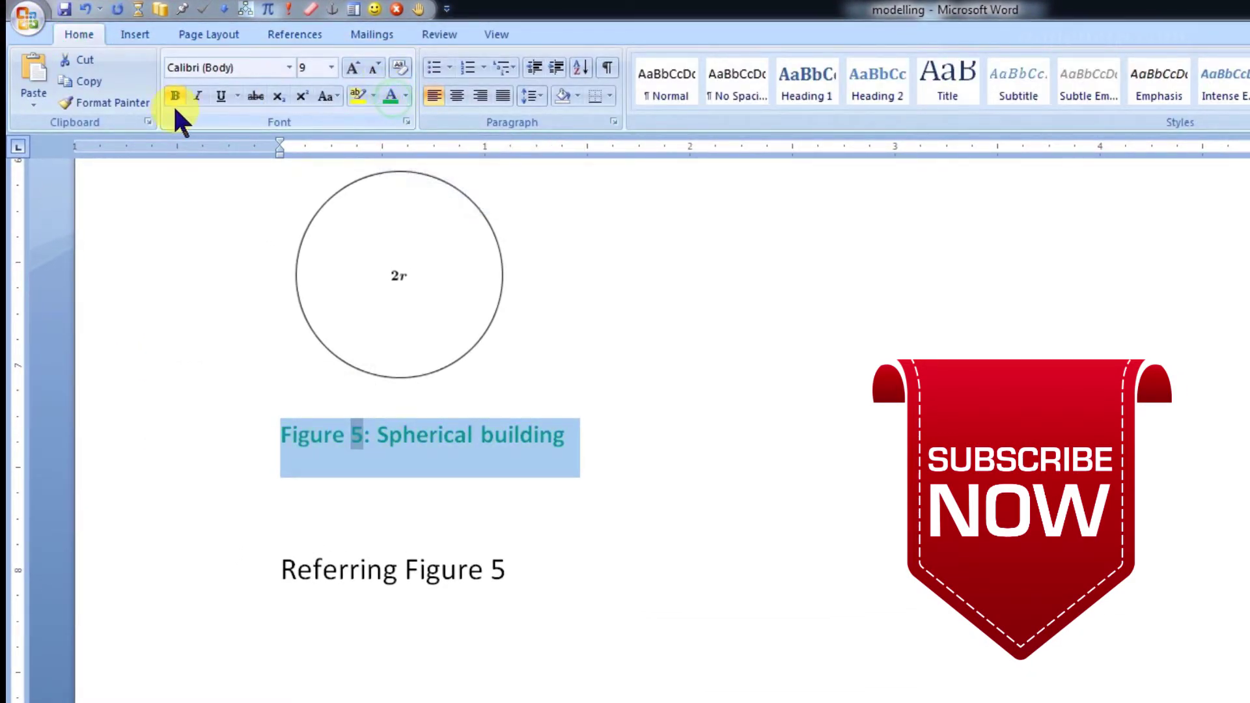
left_click(892, 490)
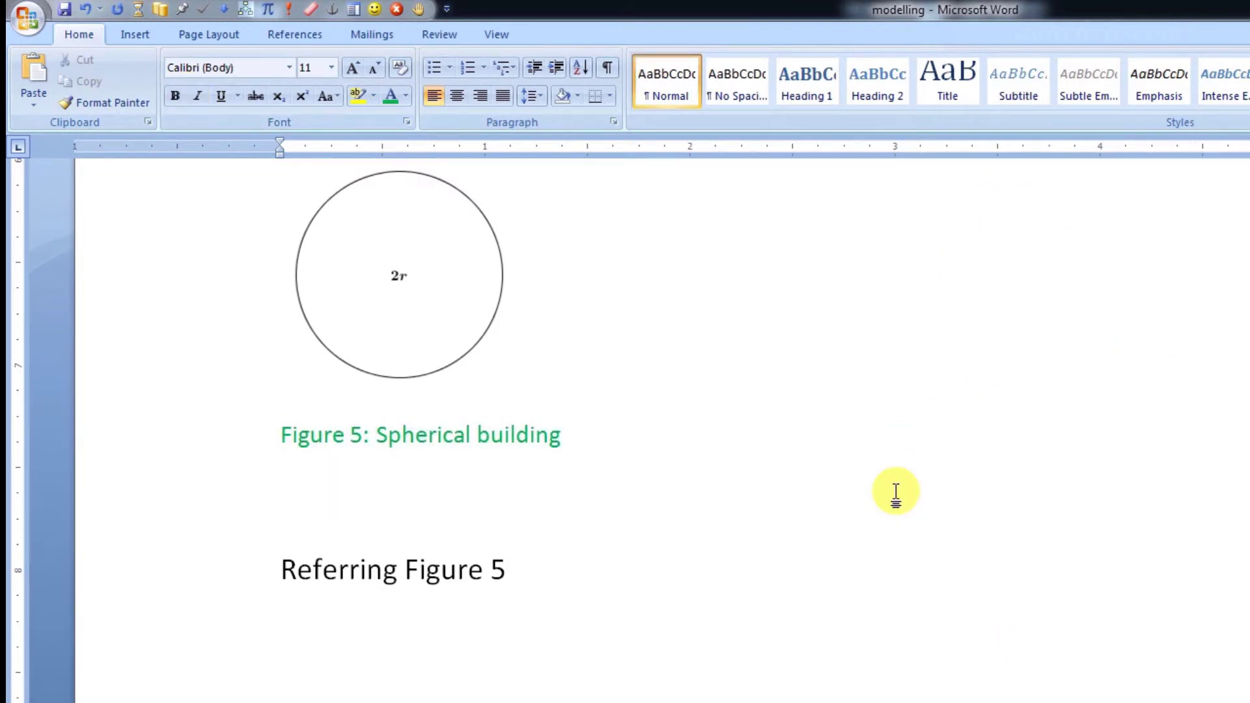
key("ctrl+z")
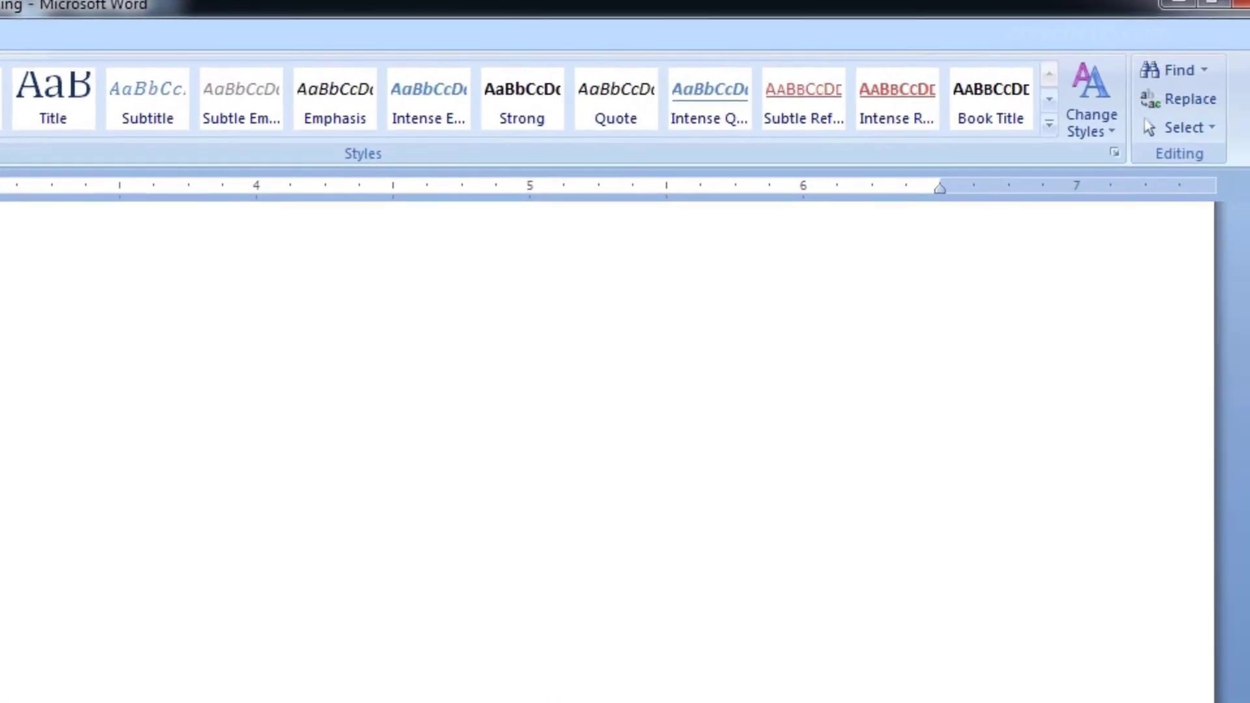
Modify the Caption style to green, bold, 9 pt Monotype Corsiva
left_click(1115, 152)
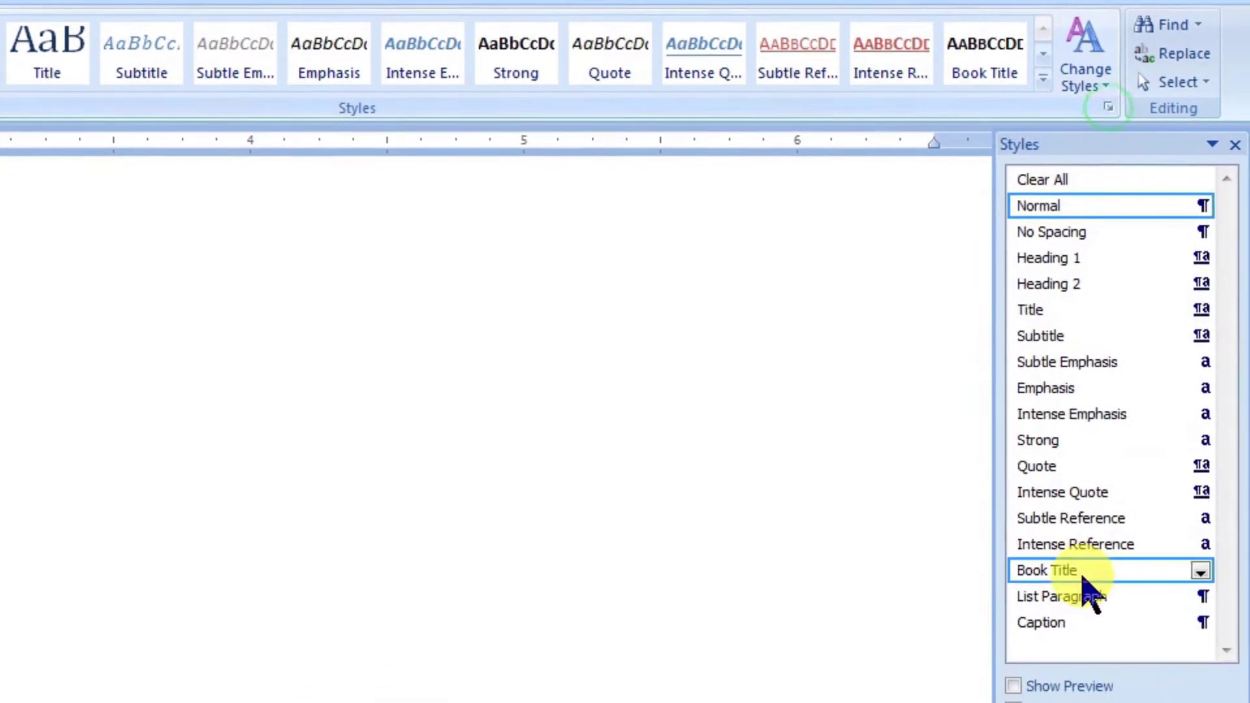
left_click(1202, 623)
left_click(927, 387)
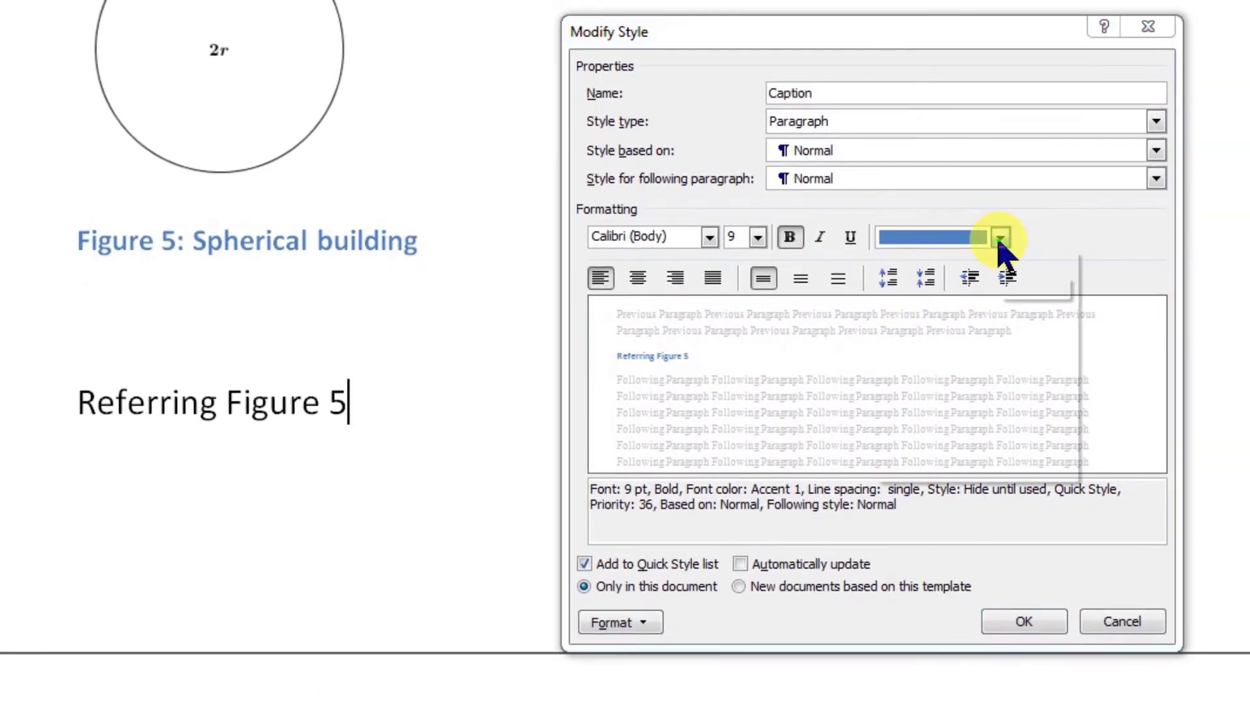
left_click(298, 227)
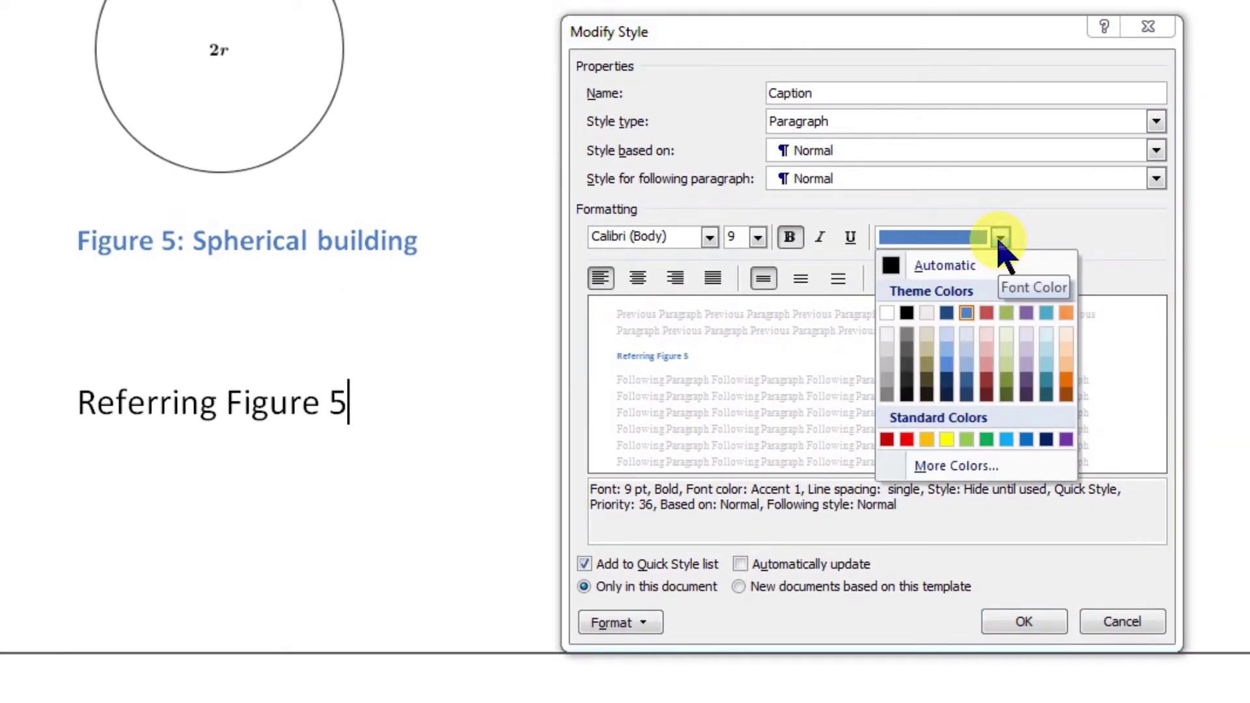
left_click(986, 438)
left_click(789, 237)
left_click(788, 237)
left_click(710, 237)
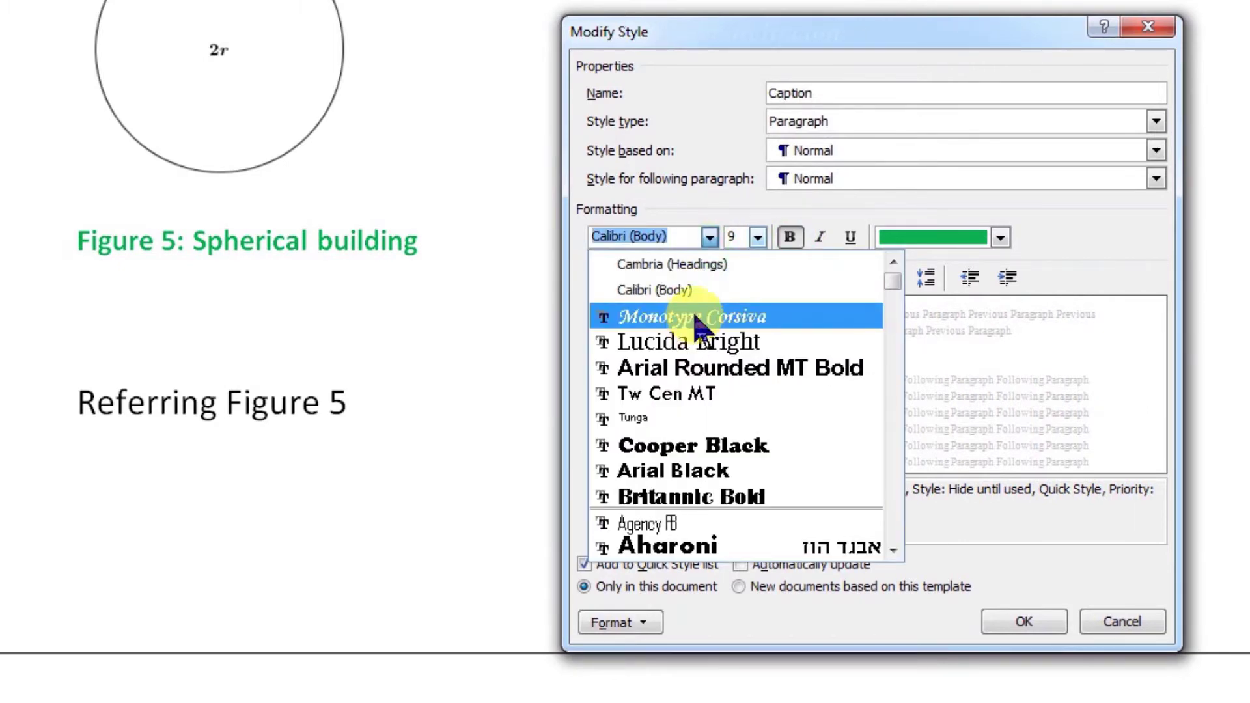
left_click(694, 317)
left_click(1023, 621)
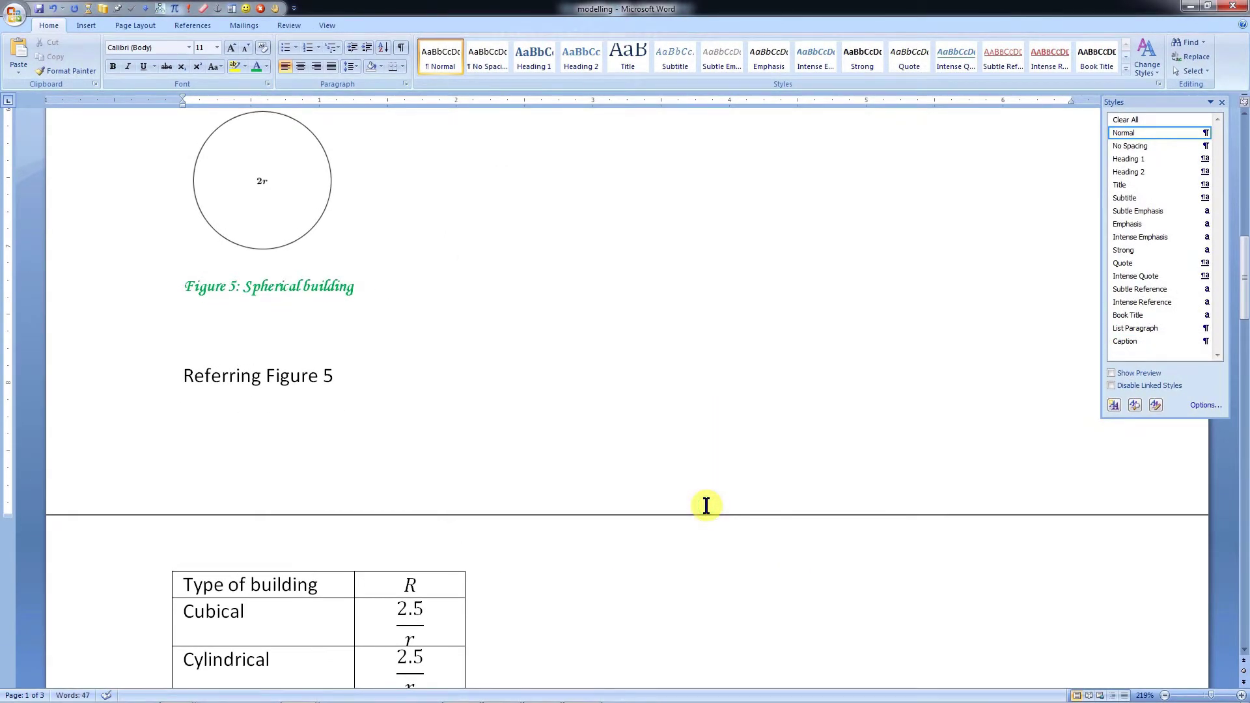
scroll(705, 505, "down", 5)
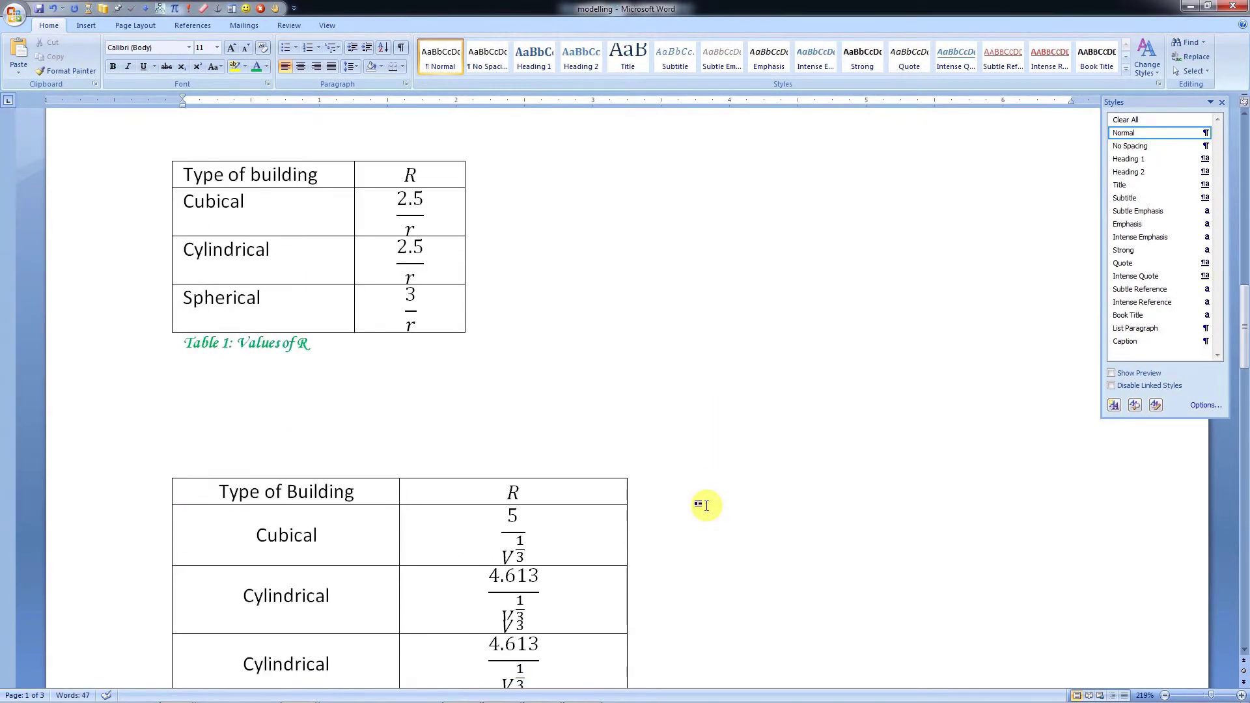
scroll(706, 505, "down", 4)
scroll(706, 505, "down", 1)
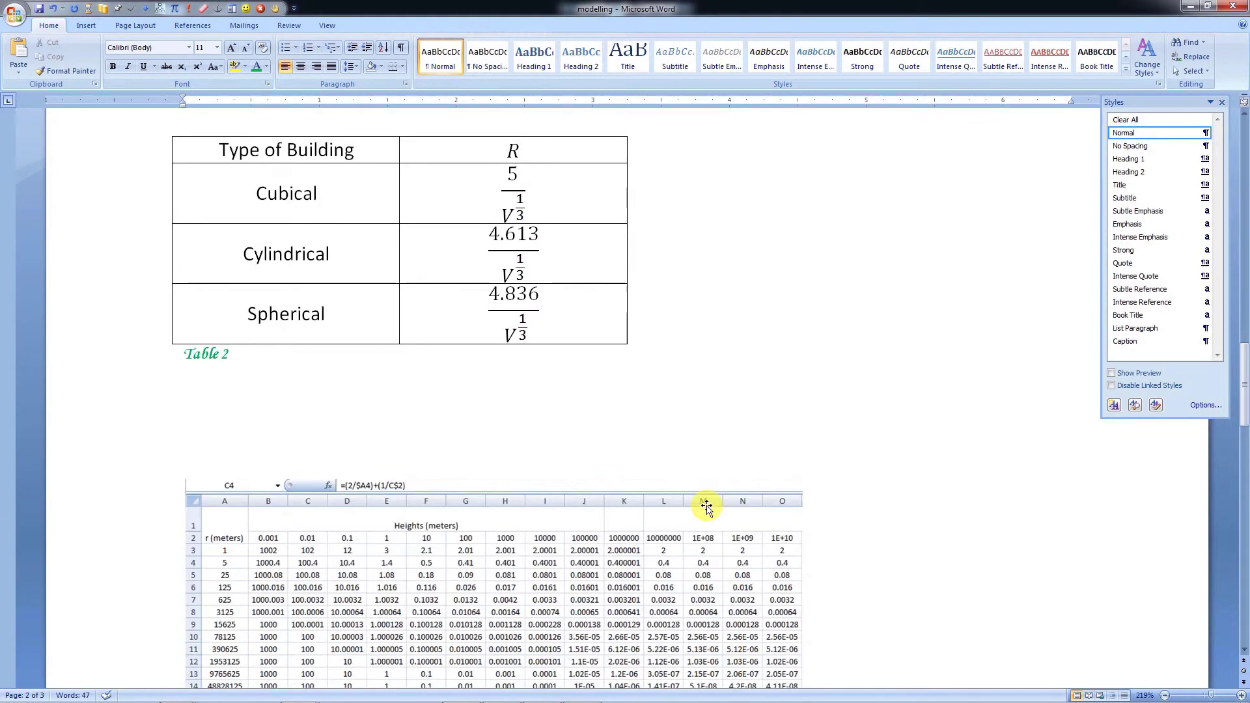
scroll(706, 505, "up", 9)
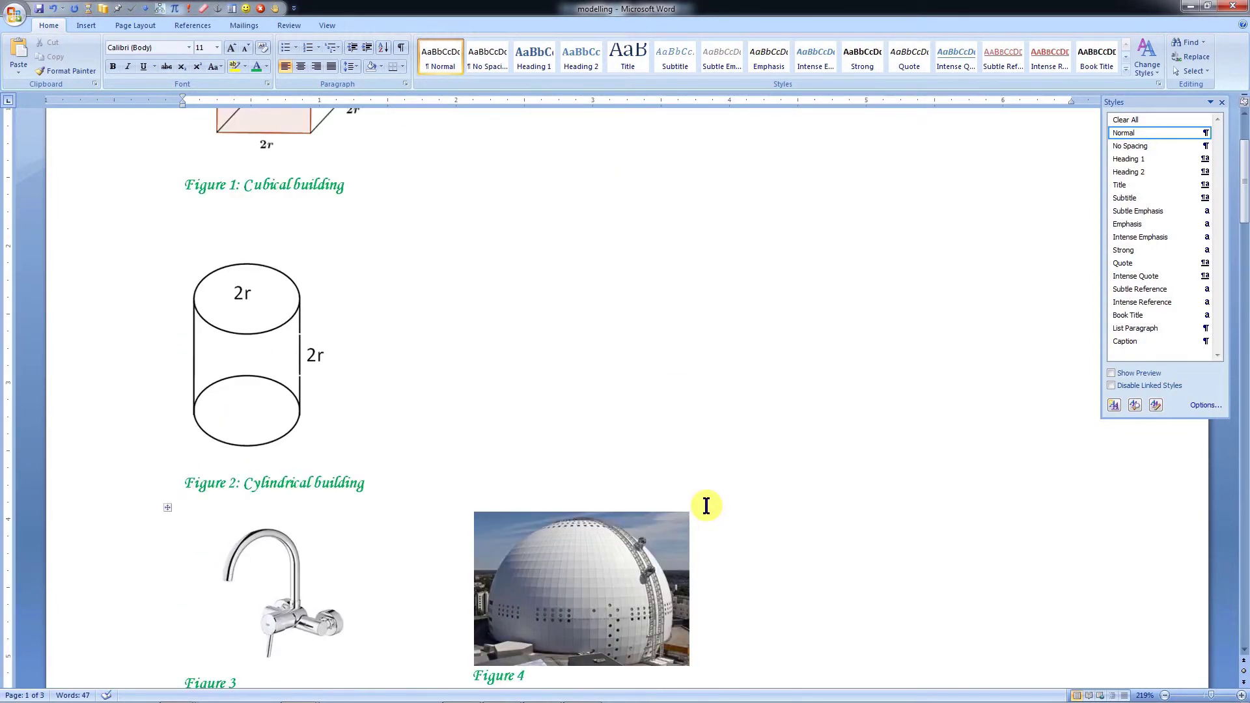
scroll(705, 505, "down", 8)
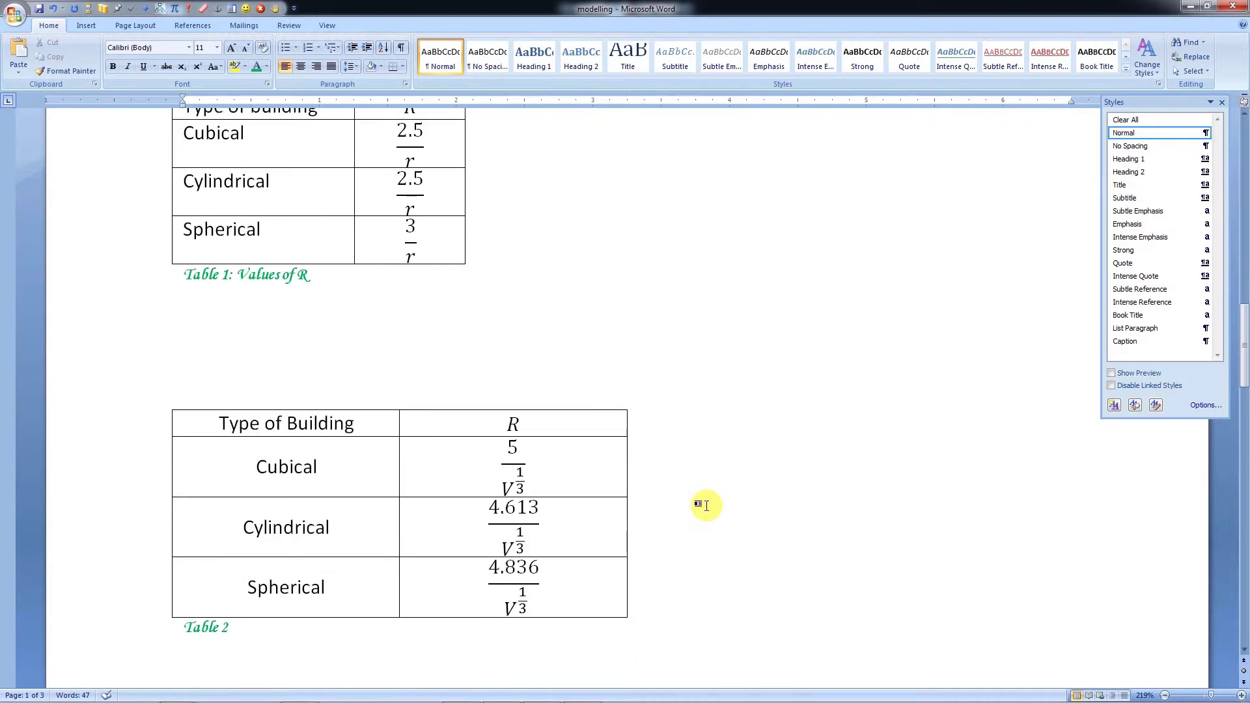
scroll(706, 505, "down", 5)
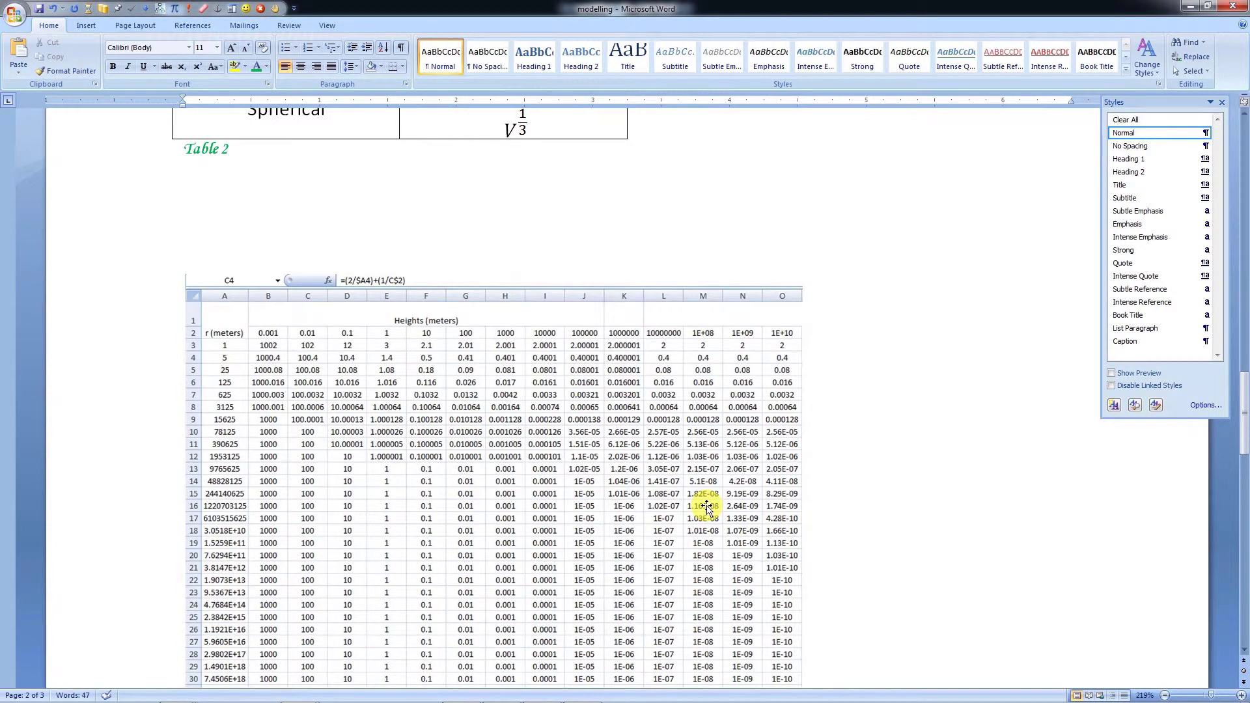
Caption the spreadsheet picture below Table 2 'Screenshot 1' using a new Screenshot label
left_click(497, 437)
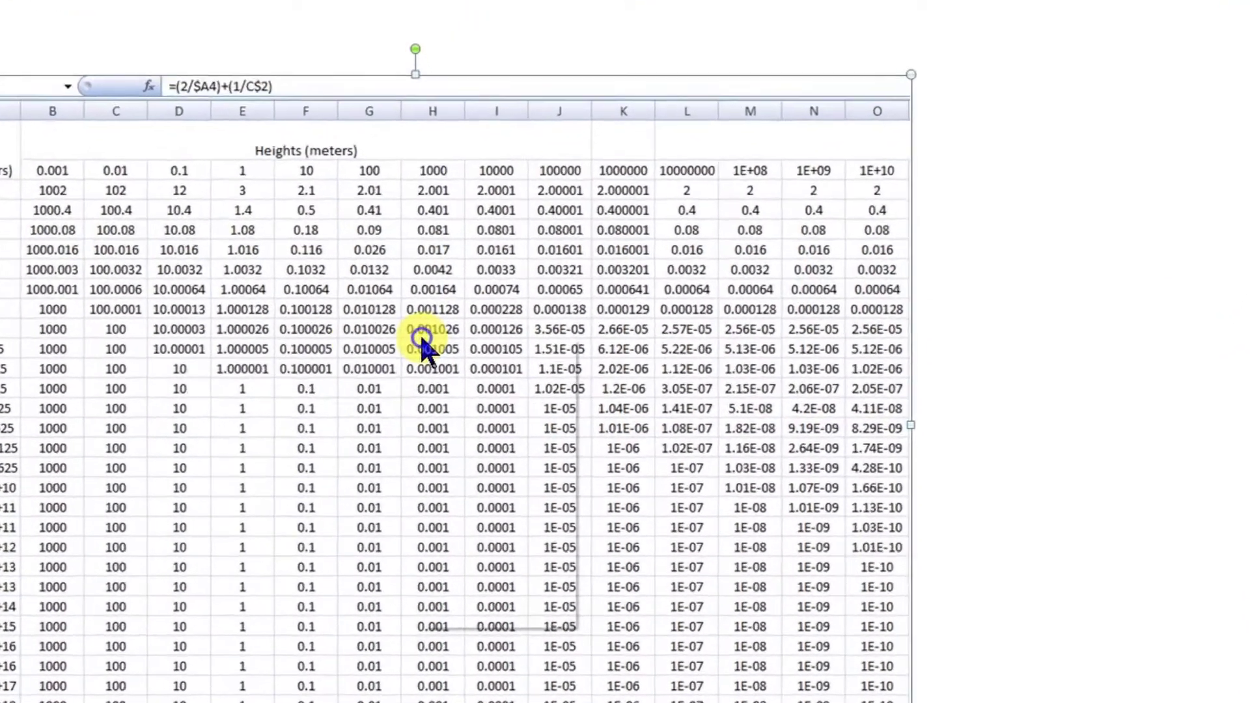
right_click(496, 436)
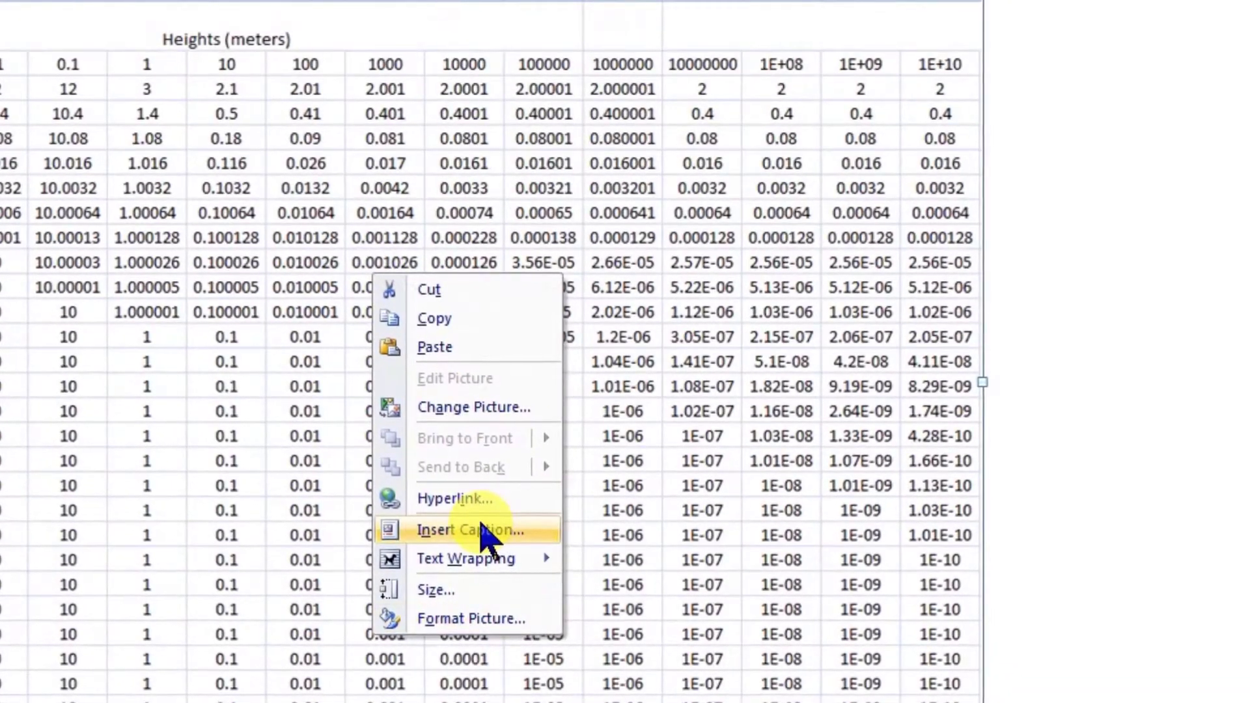
left_click(488, 531)
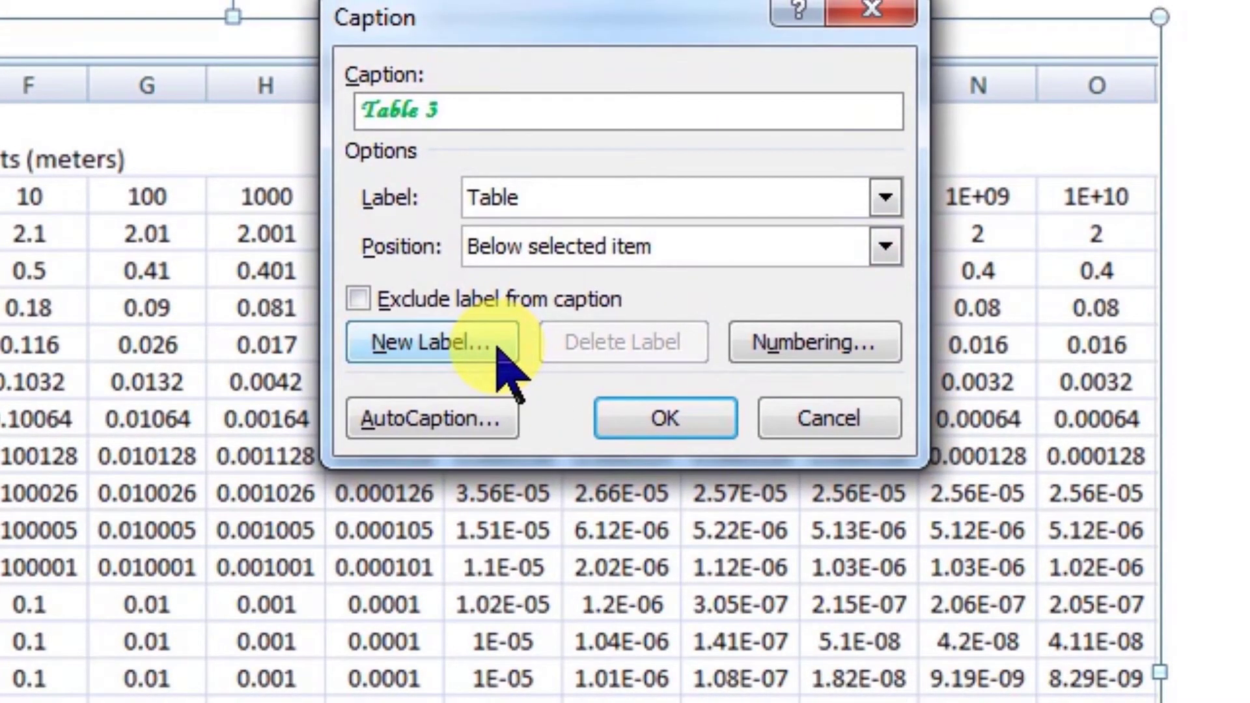
left_click(498, 348)
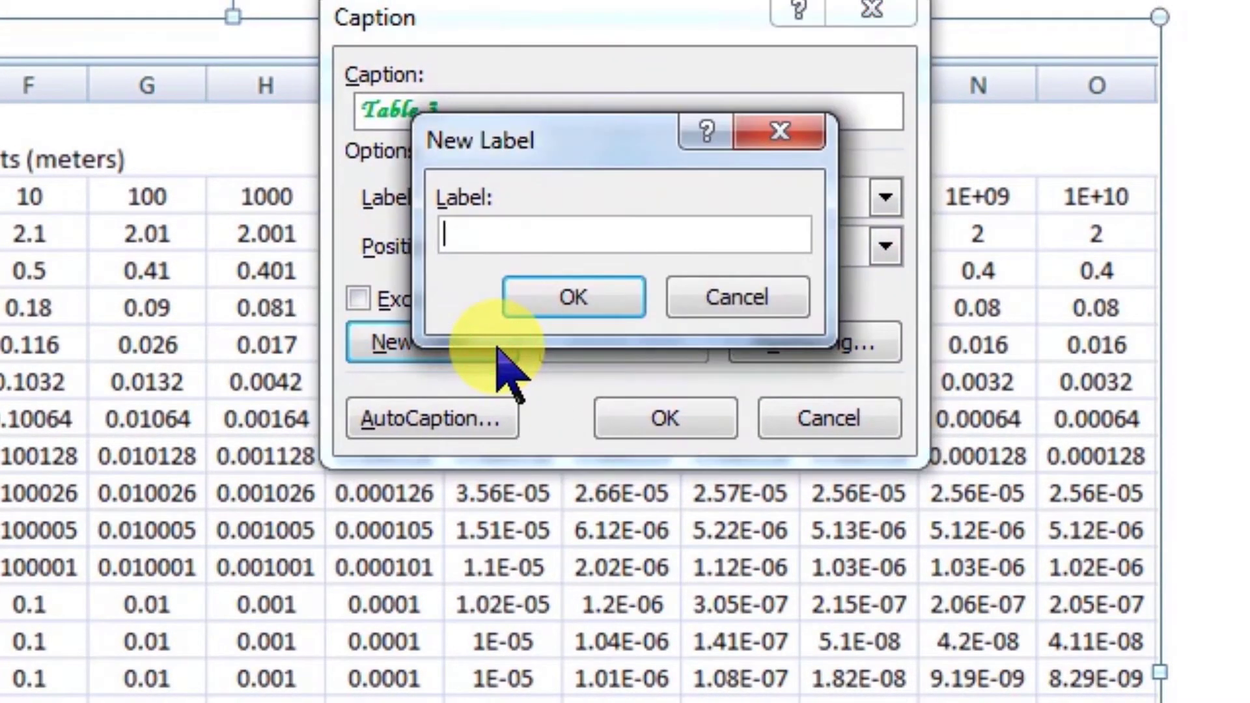
type("Screenshot")
left_click(574, 298)
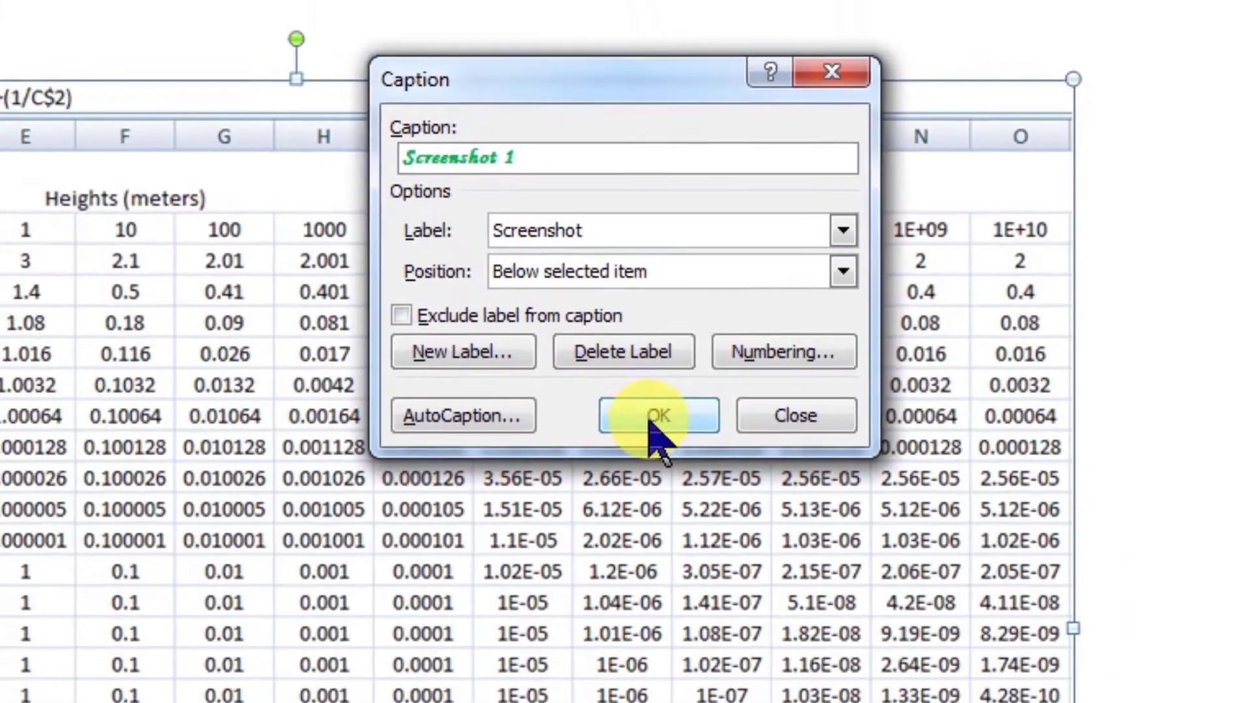
left_click(654, 422)
scroll(845, 457, "down", 6)
Caption the second spreadsheet picture 'Screenshot 2'
right_click(554, 514)
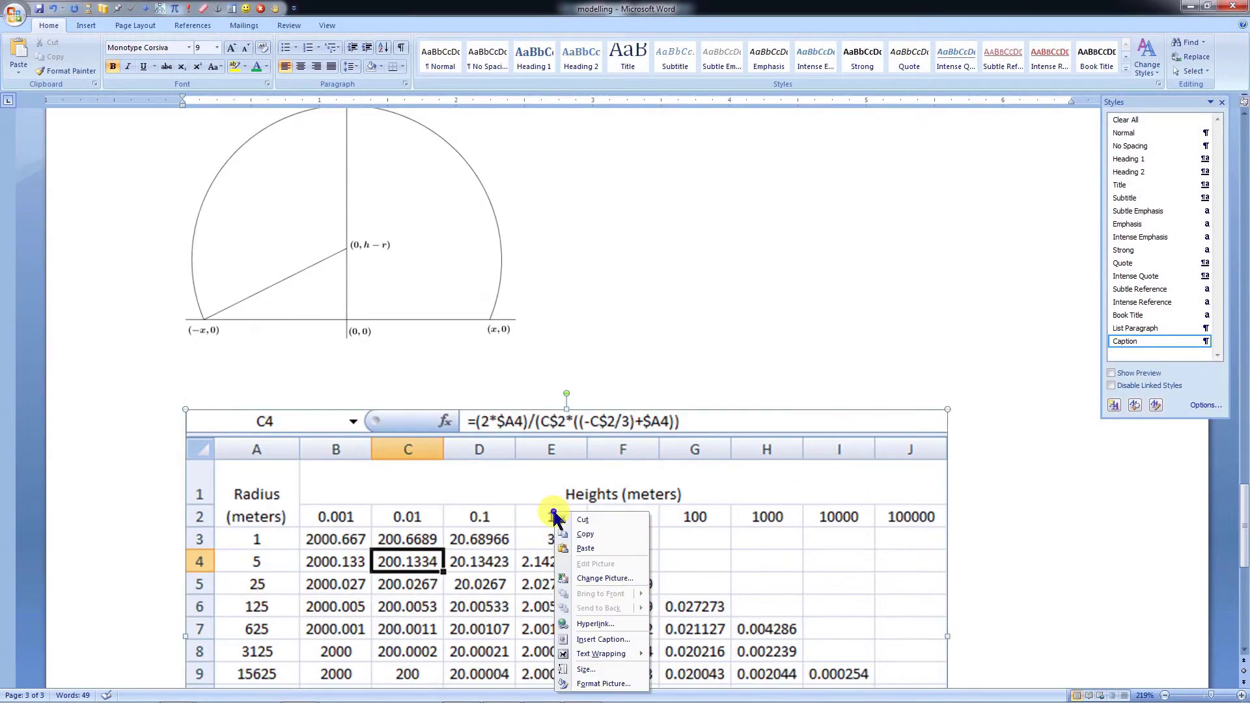
left_click(602, 639)
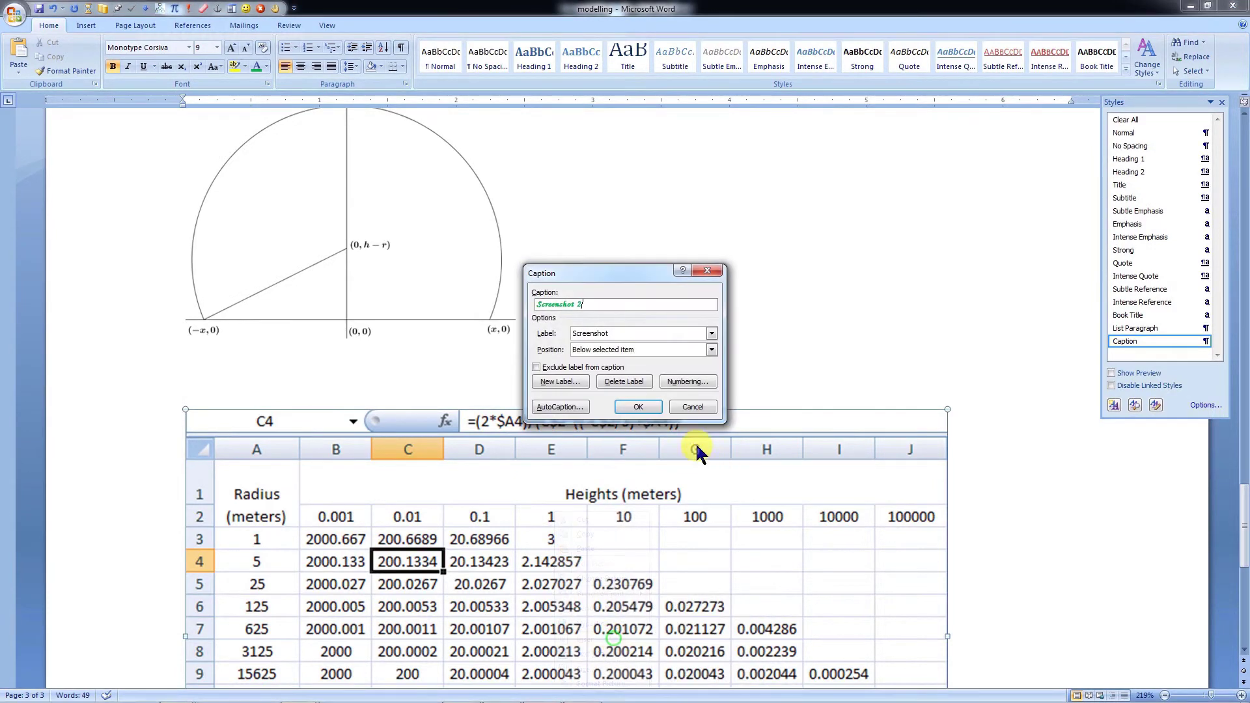
left_click(639, 405)
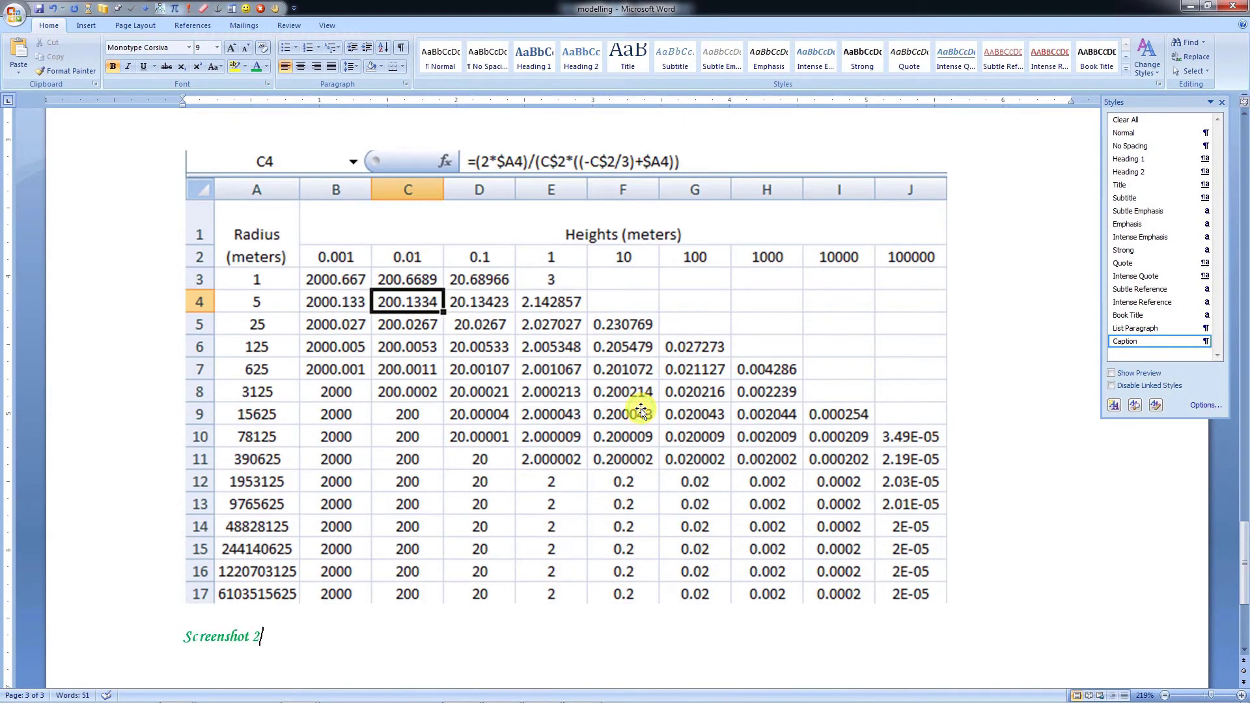
Caption the semicircle diagram 'Diagram 1' using a new Diagram label
scroll(640, 408, "up", 5)
right_click(423, 231)
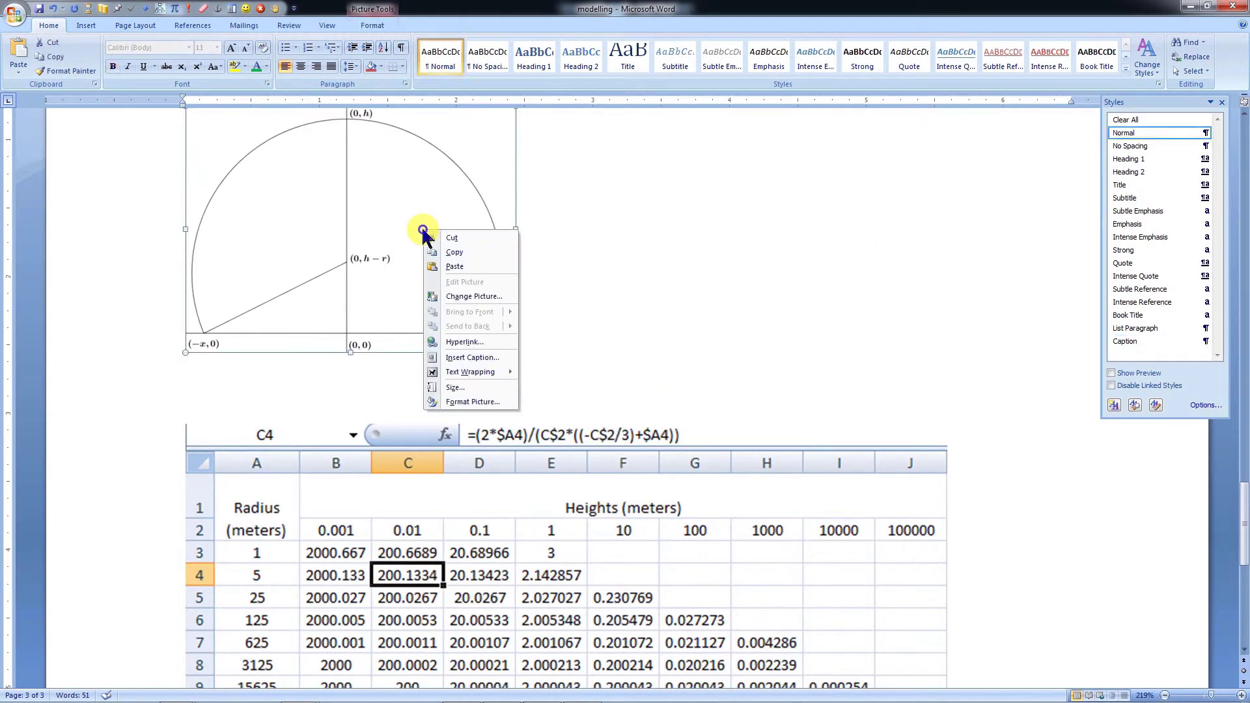
left_click(471, 355)
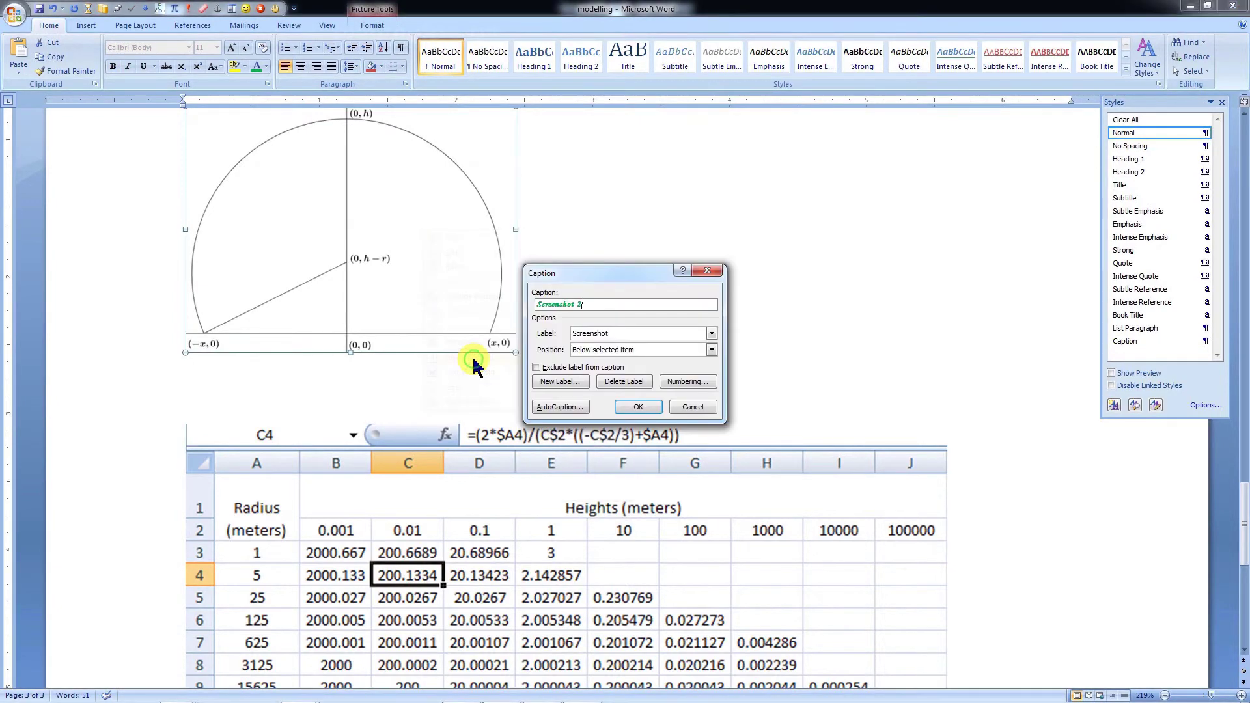
left_click(587, 334)
left_click(546, 380)
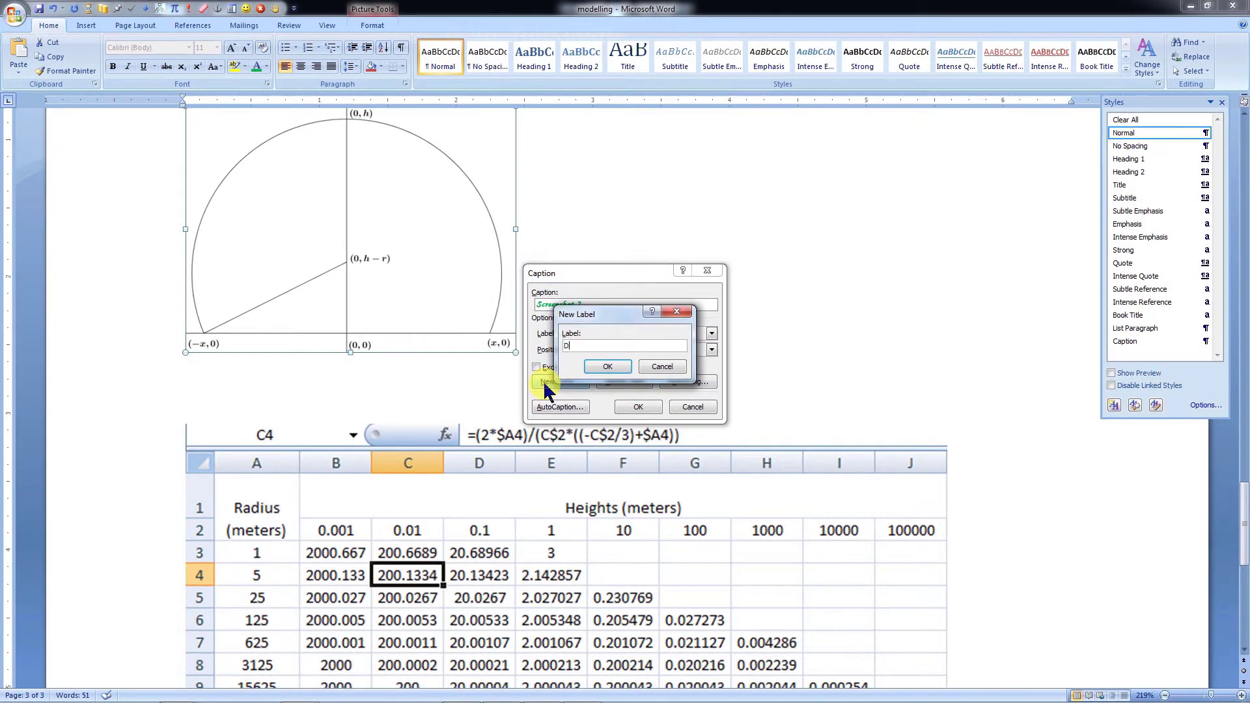
left_click(607, 366)
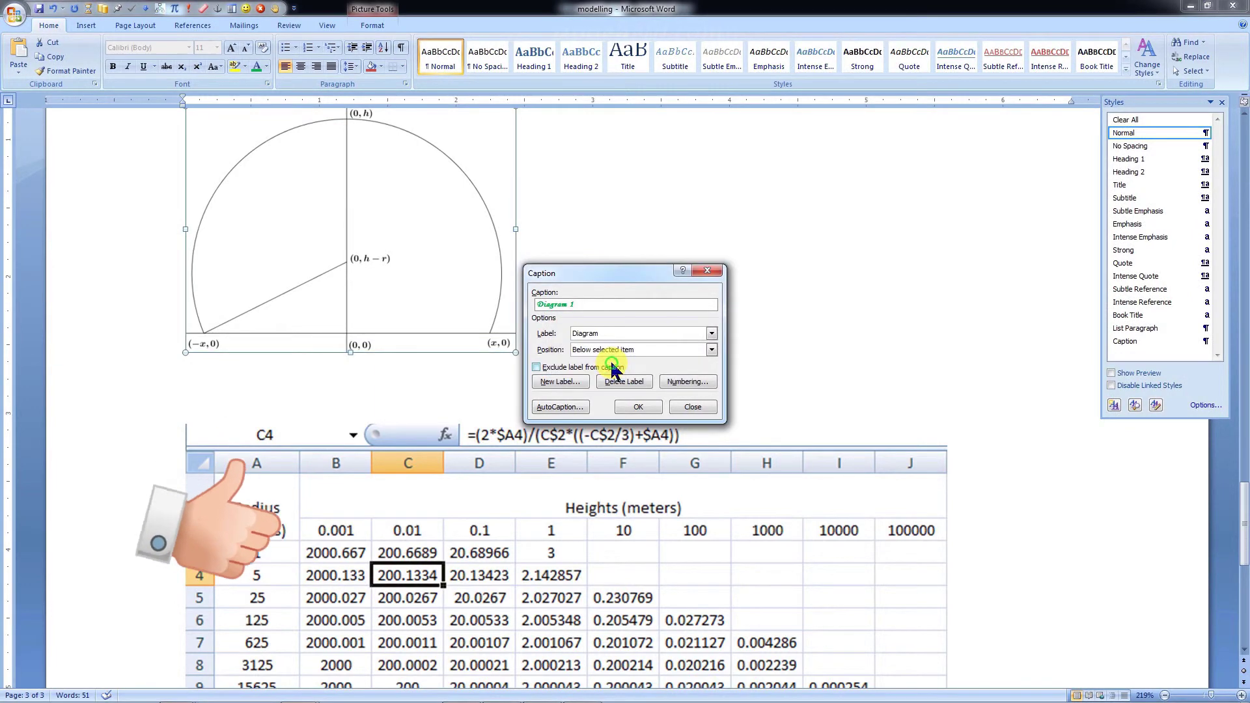
left_click(638, 406)
Centre the semicircle diagram and its Diagram 1 caption on the page
left_click(430, 274)
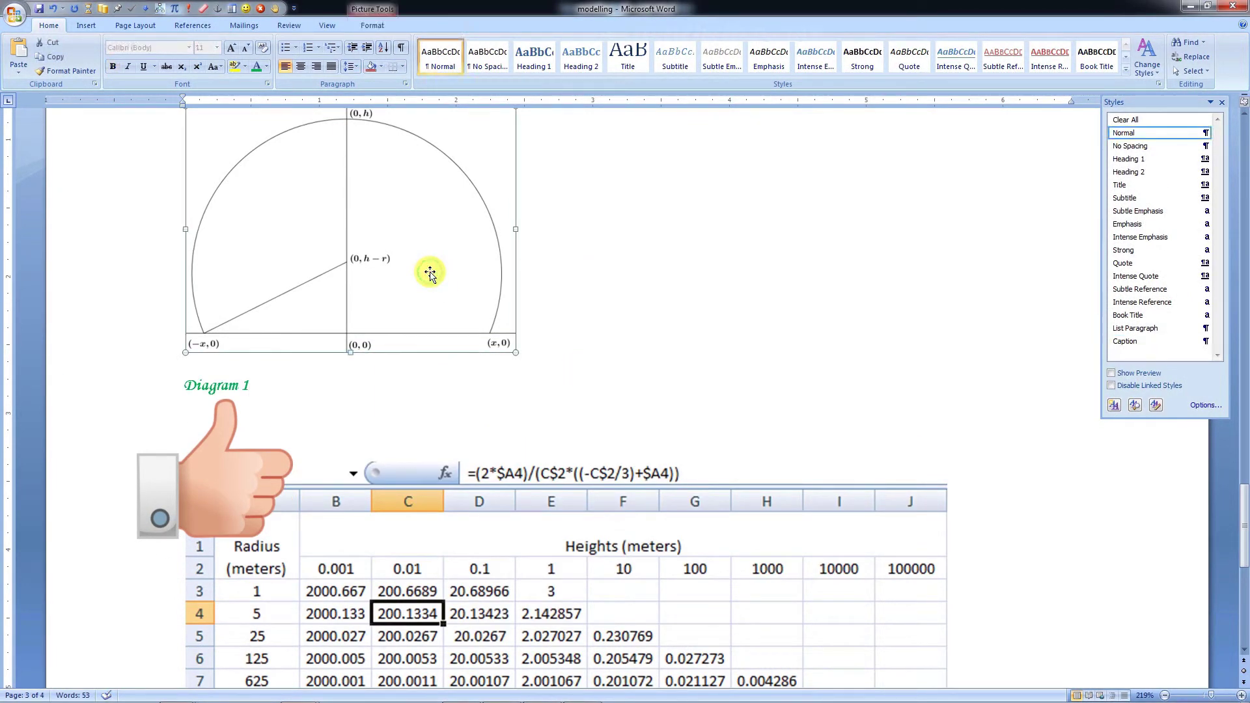
left_click(301, 67)
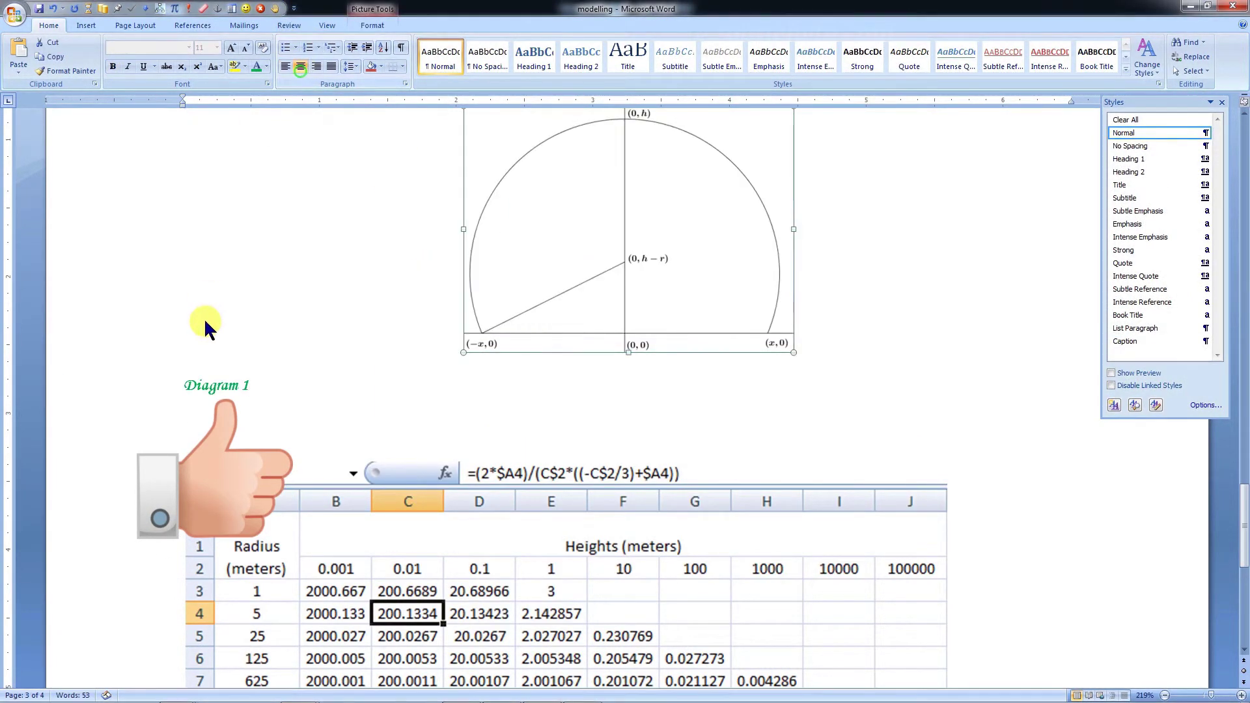
left_click(156, 384)
left_click(301, 68)
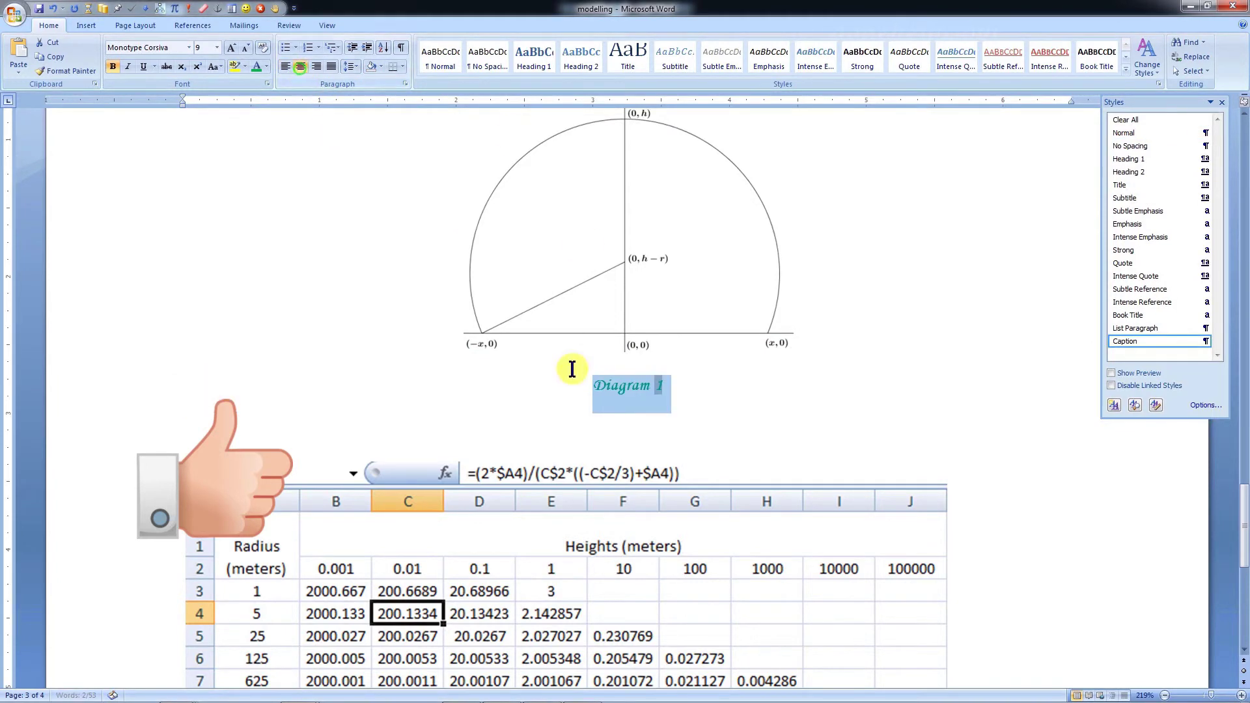
left_click(809, 470)
scroll(809, 466, "down", 5)
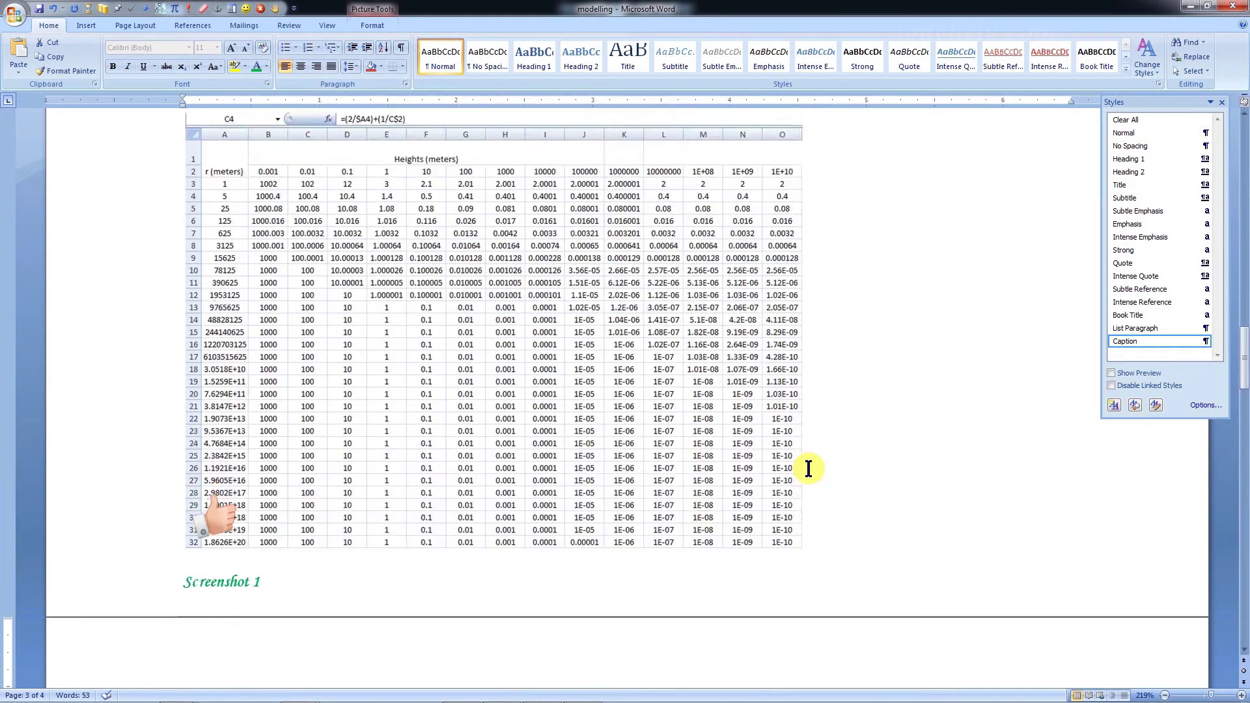
scroll(809, 465, "up", 10)
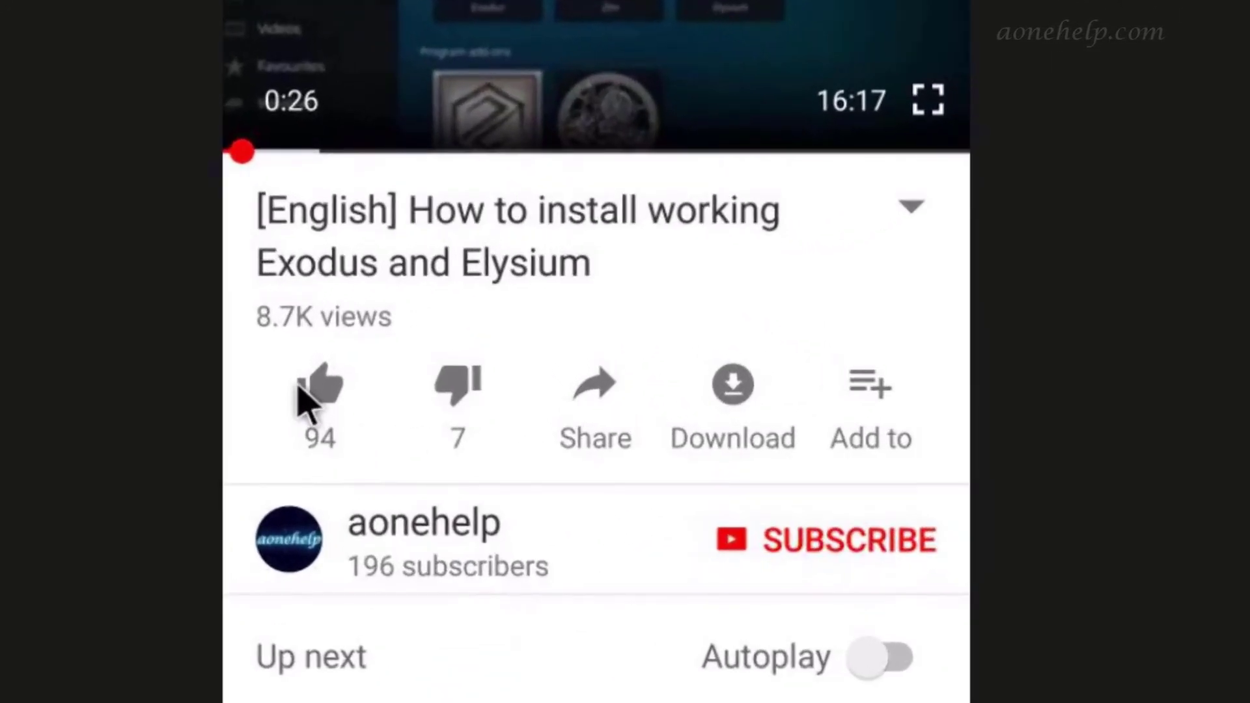
Like the video and subscribe to the channel with All notifications on
left_click(298, 391)
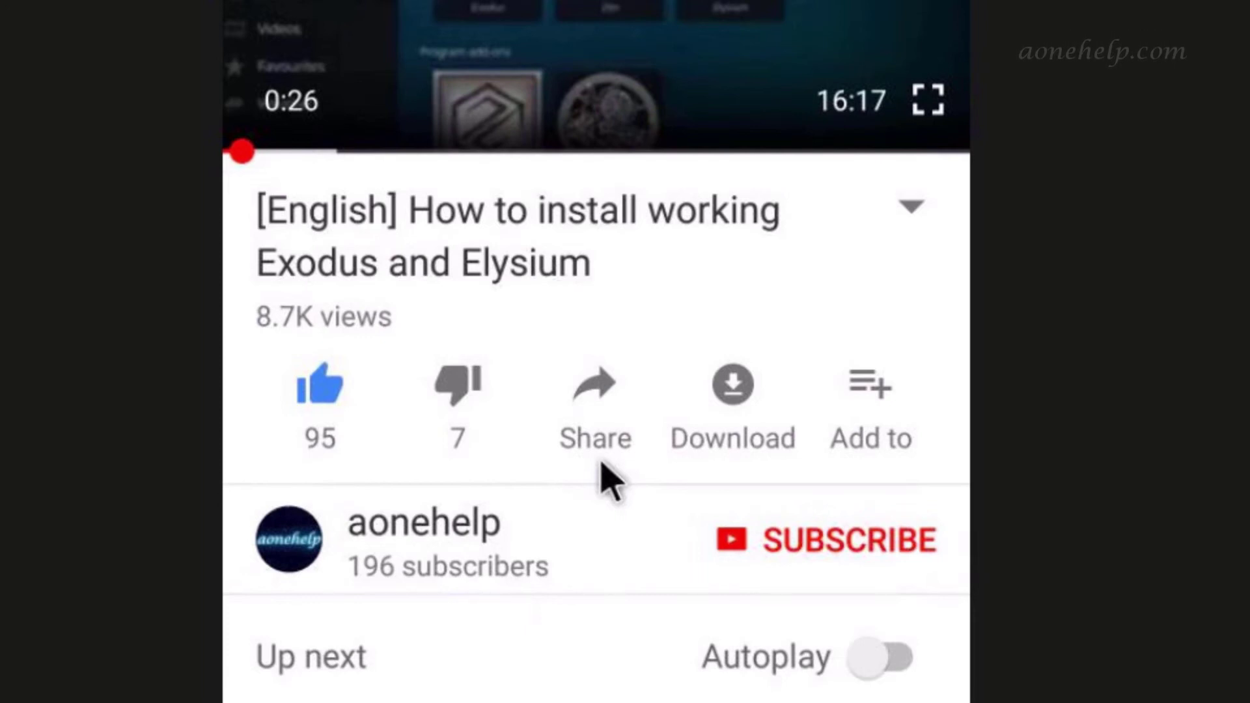
left_click(783, 552)
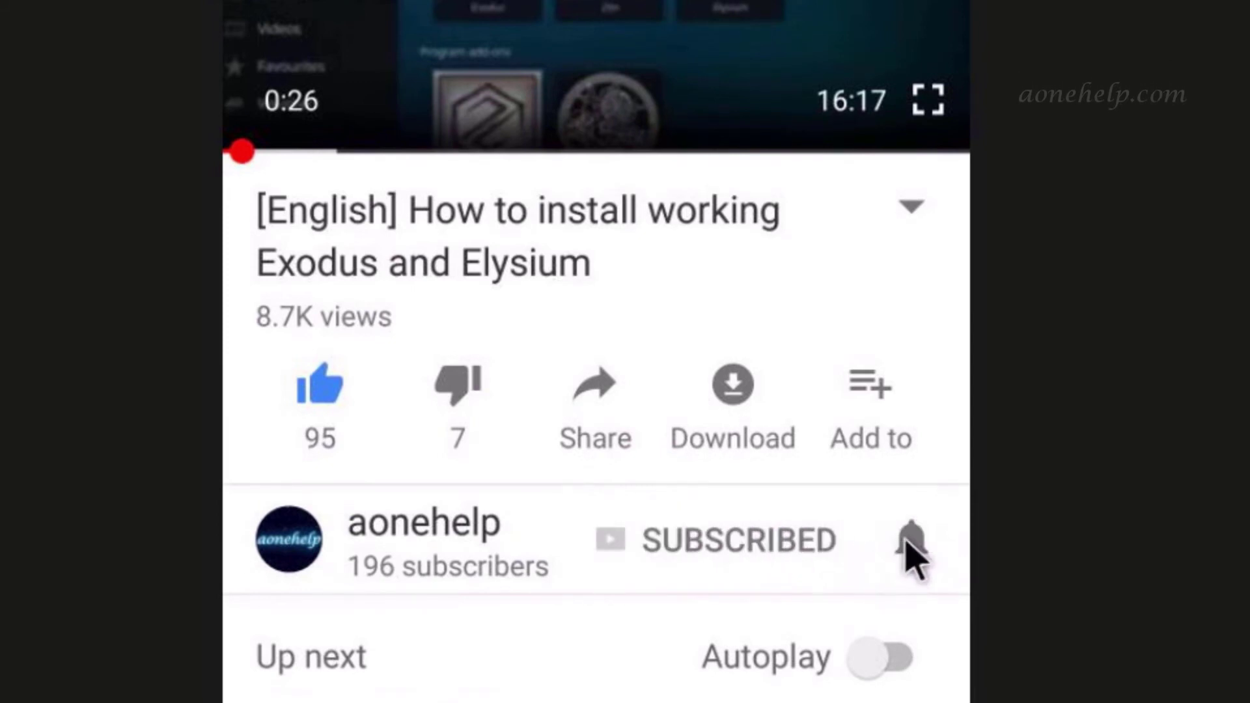
left_click(911, 552)
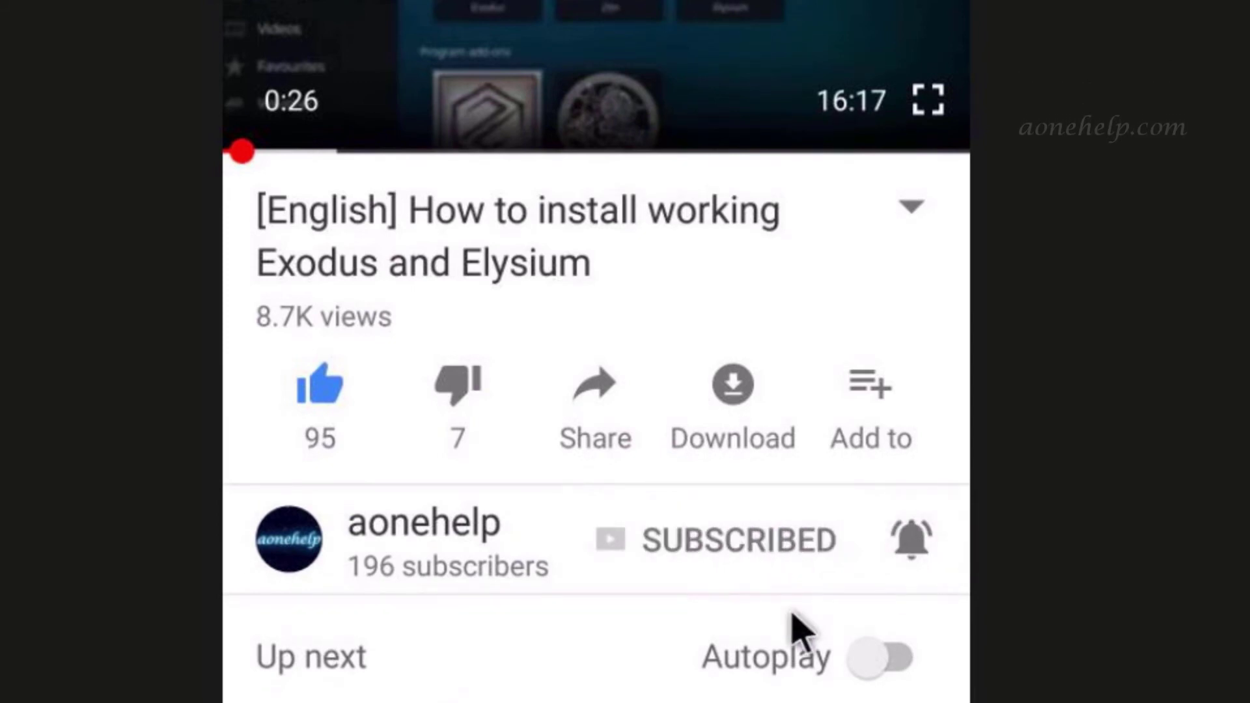
scroll(790, 627, "down", 8)
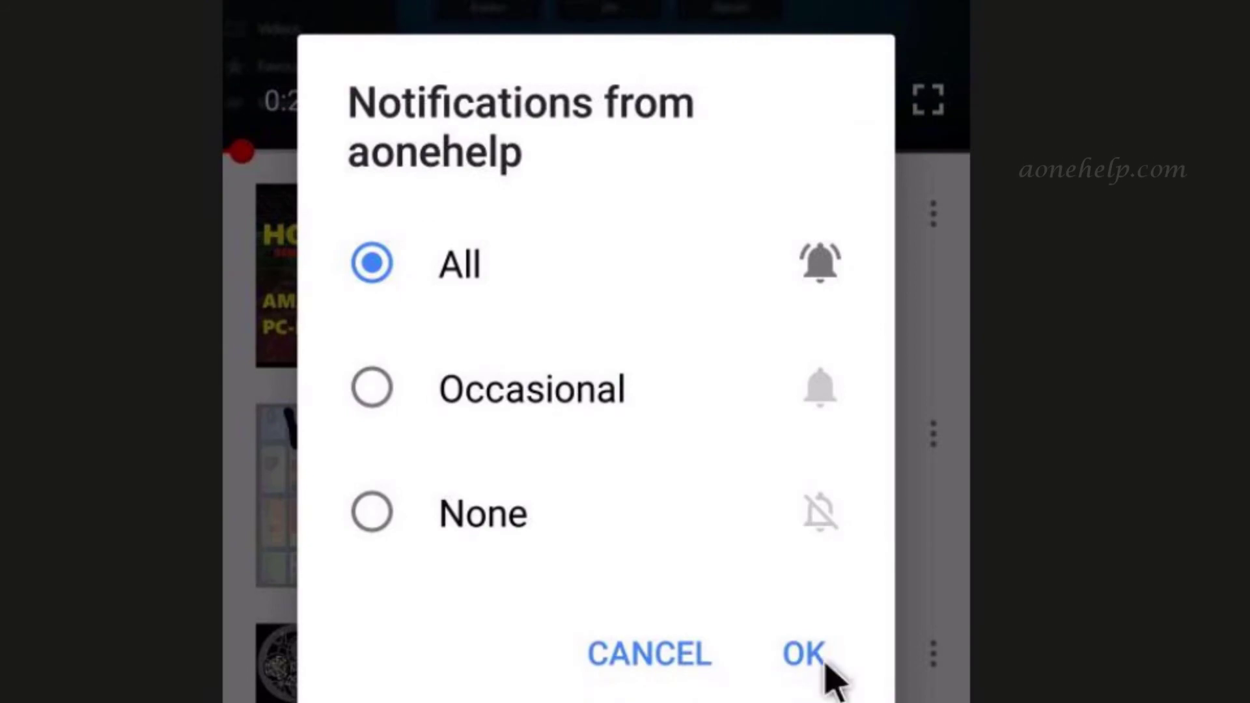
left_click(823, 656)
Scroll to the comments and start adding a public comment
scroll(801, 631, "down", 5)
scroll(725, 512, "down", 5)
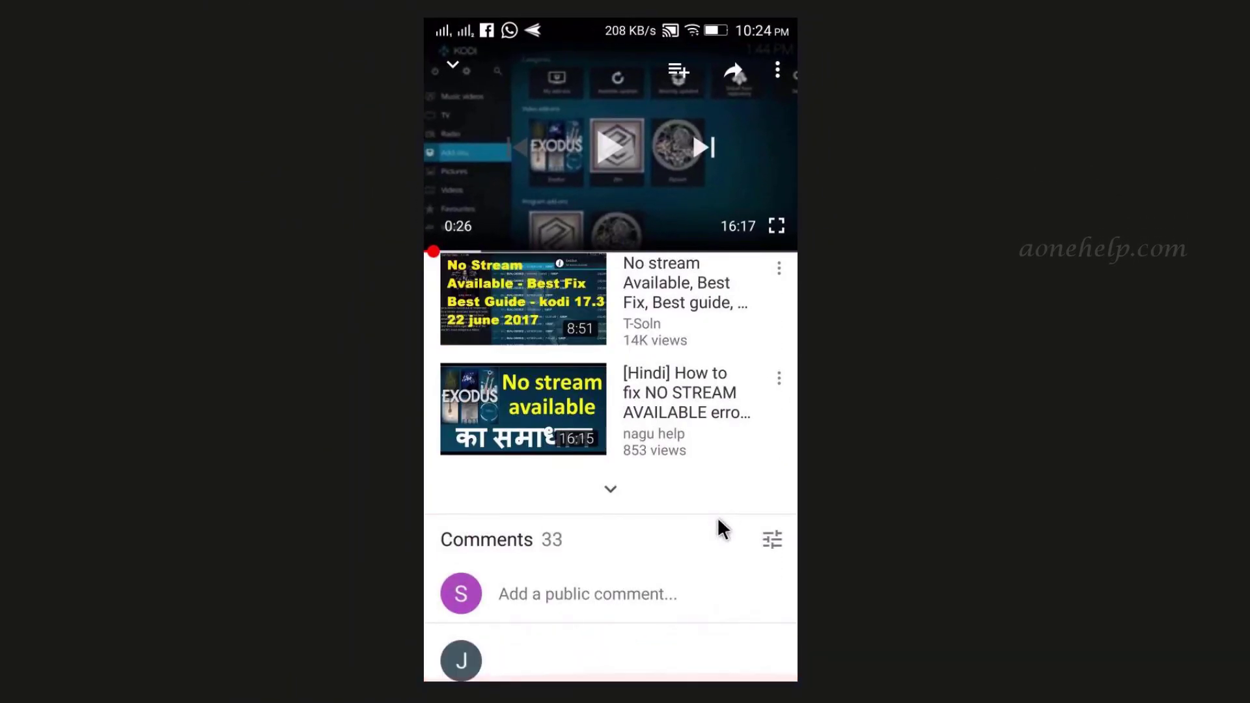
left_click(592, 612)
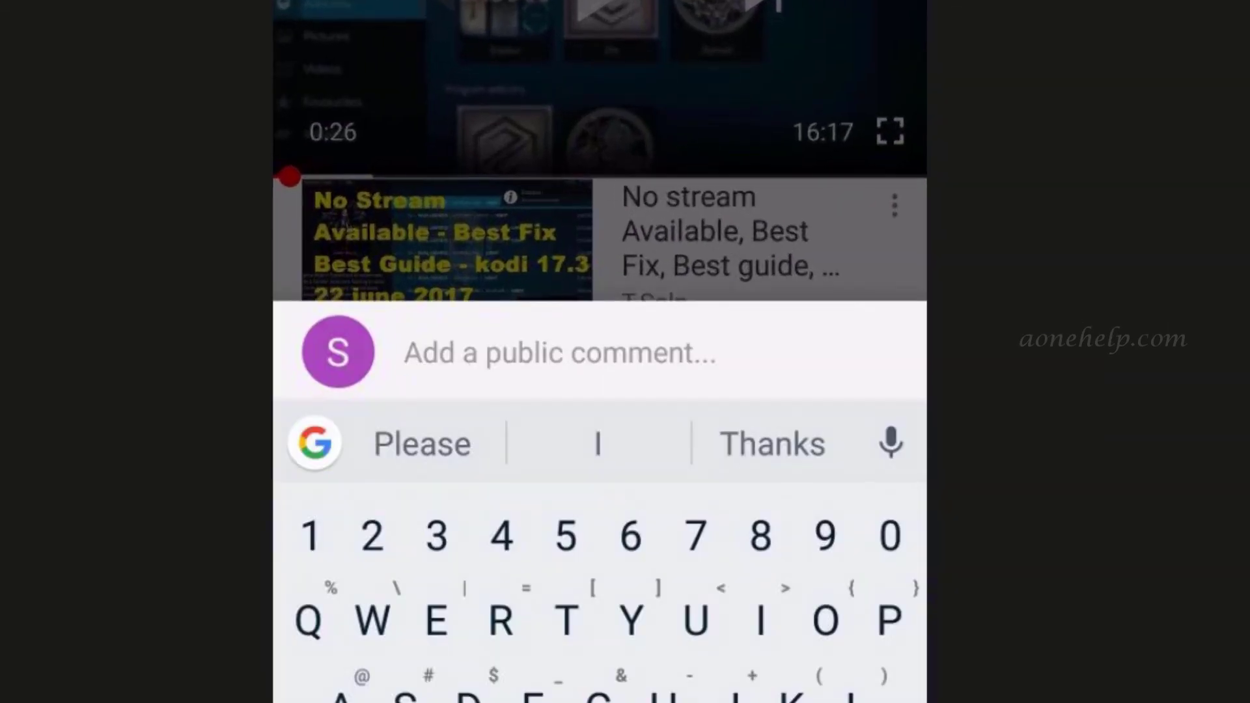